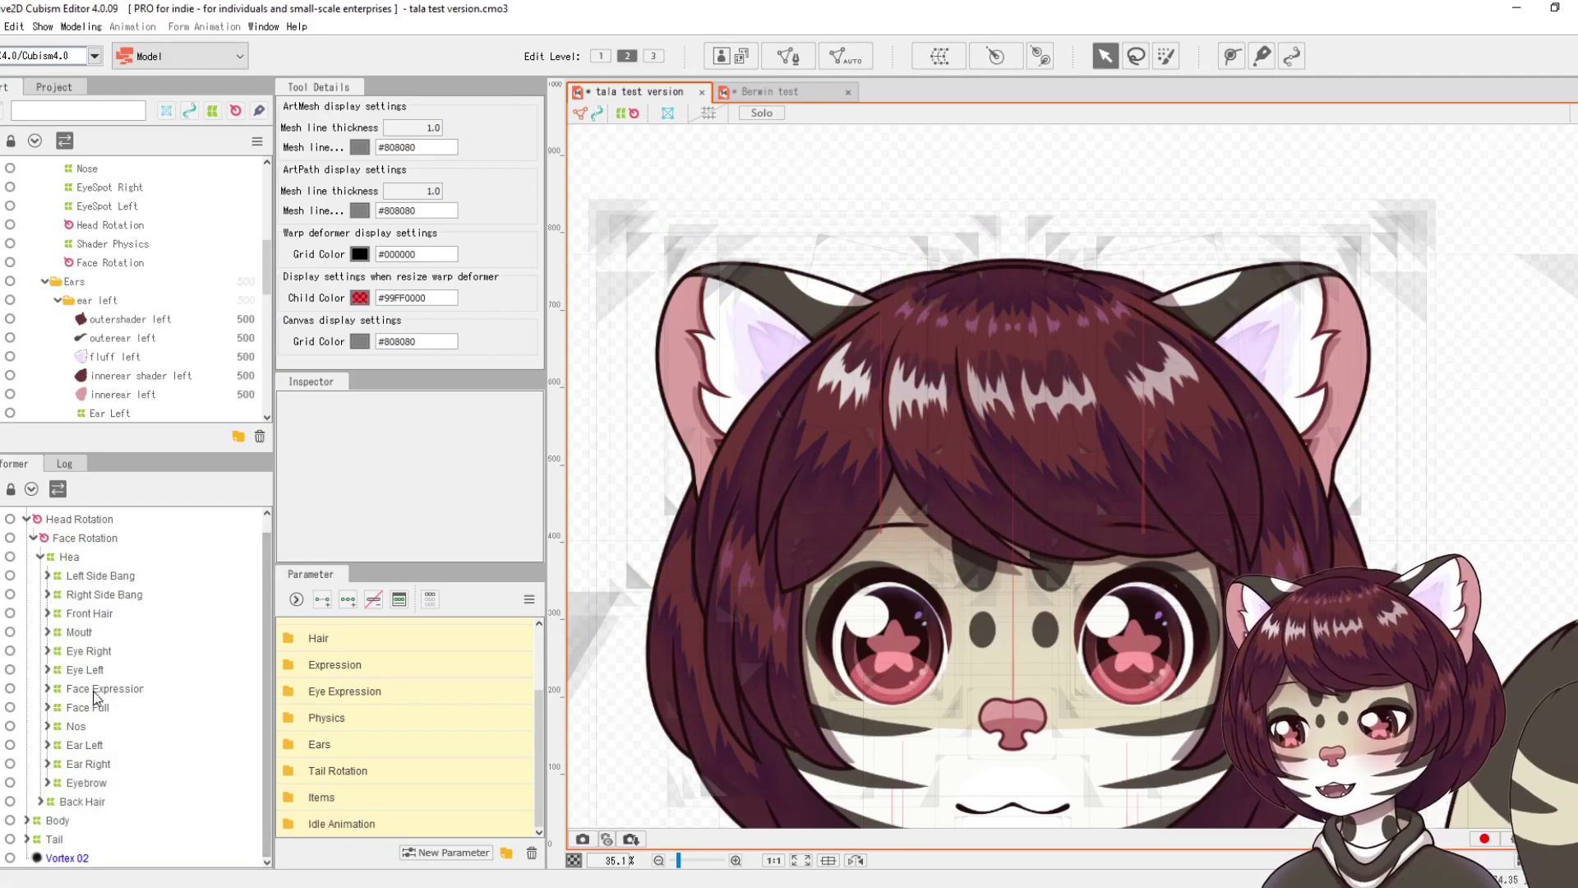
Step: Expand the Ear Left deformer tree through Full, Parts, Fluff and Idle children
{"action": "left_click", "coordinate": [86, 746]}
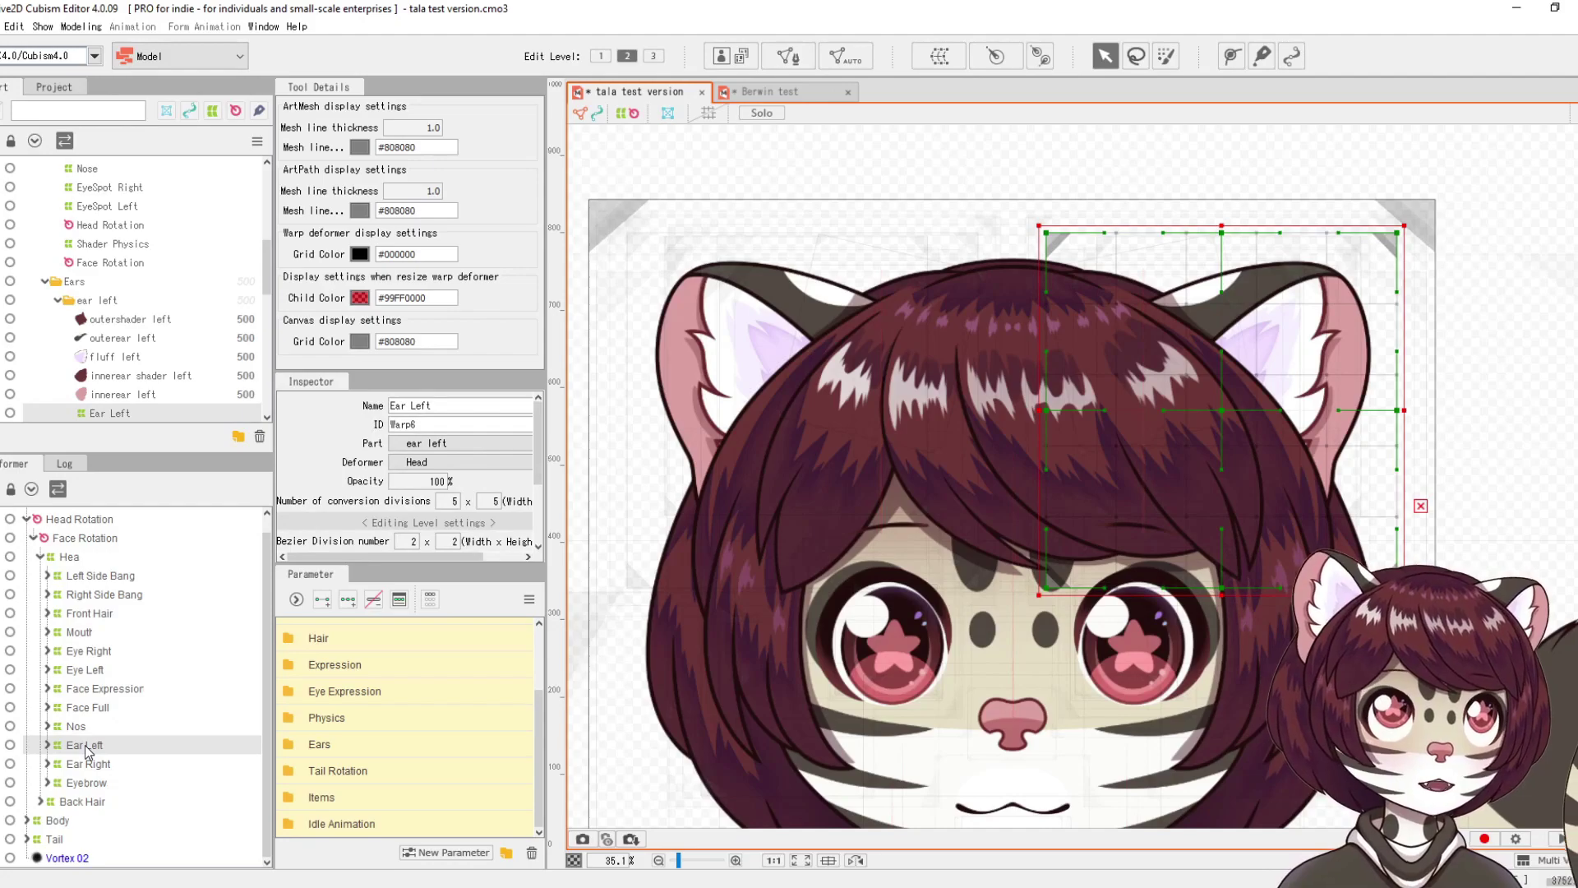
{"action": "left_click", "coordinate": [47, 745]}
{"action": "left_click", "coordinate": [55, 764]}
{"action": "left_click", "coordinate": [61, 801]}
{"action": "left_click", "coordinate": [61, 782]}
{"action": "left_click", "coordinate": [67, 839]}
{"action": "left_click", "coordinate": [68, 801]}
{"action": "scroll", "coordinate": [66, 789], "scroll_direction": "down", "scroll_amount": 2}
Step: Multi-select the four left-ear meshes, then collapse the tree and select the Ear Left warp deformer
{"action": "left_click", "coordinate": [121, 795]}
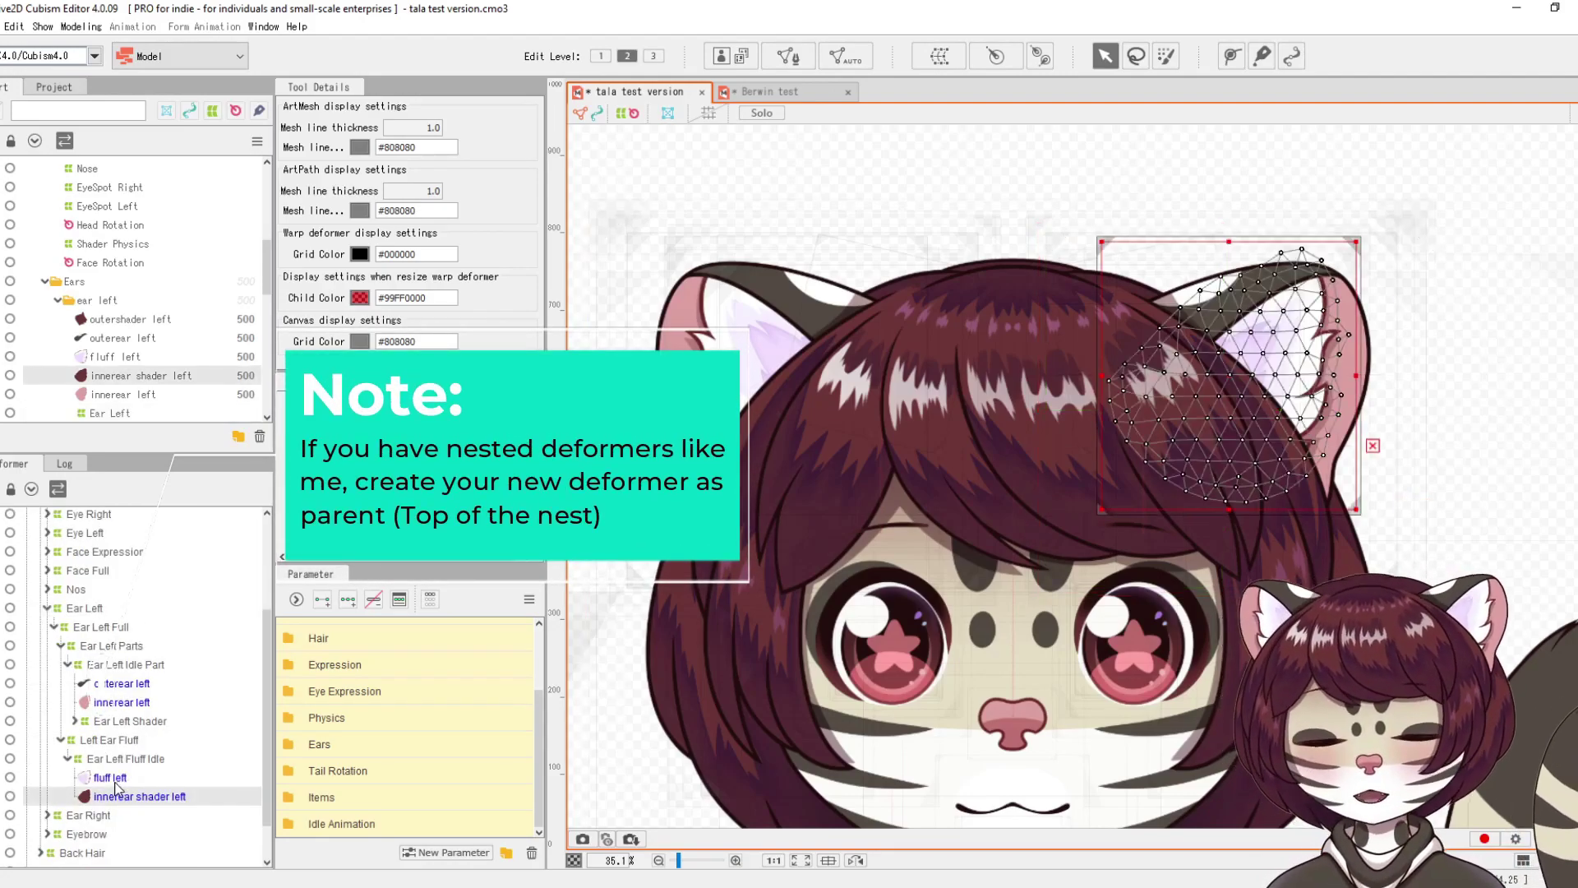
{"action": "left_click", "coordinate": [119, 779], "text": "ctrl"}
{"action": "left_click", "coordinate": [122, 705], "text": "ctrl"}
{"action": "left_click", "coordinate": [130, 689], "text": "ctrl"}
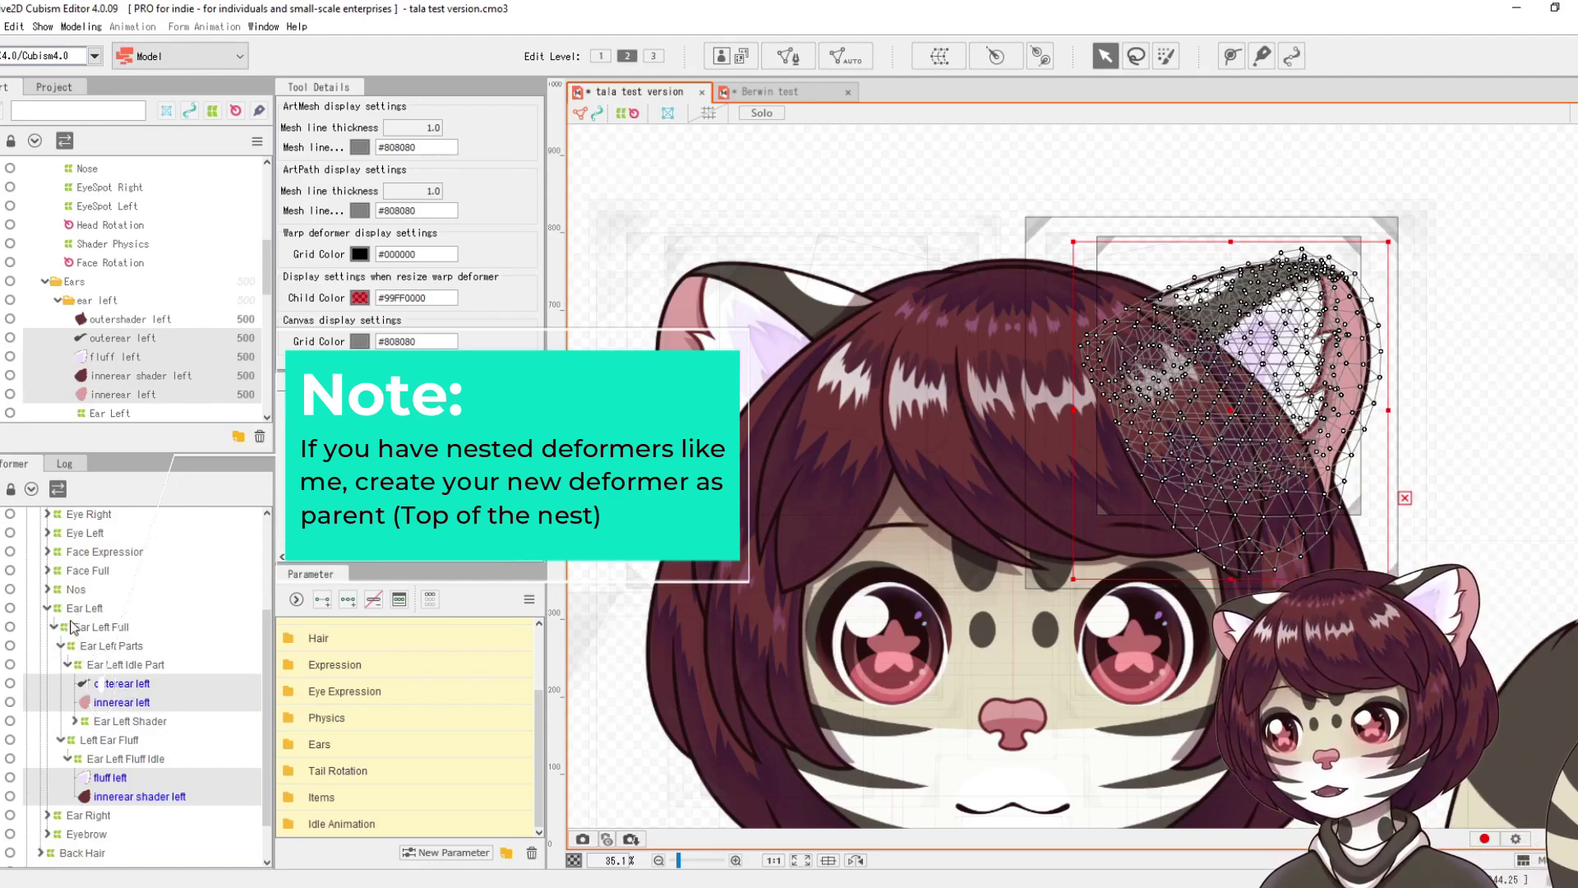
{"action": "left_click", "coordinate": [47, 609]}
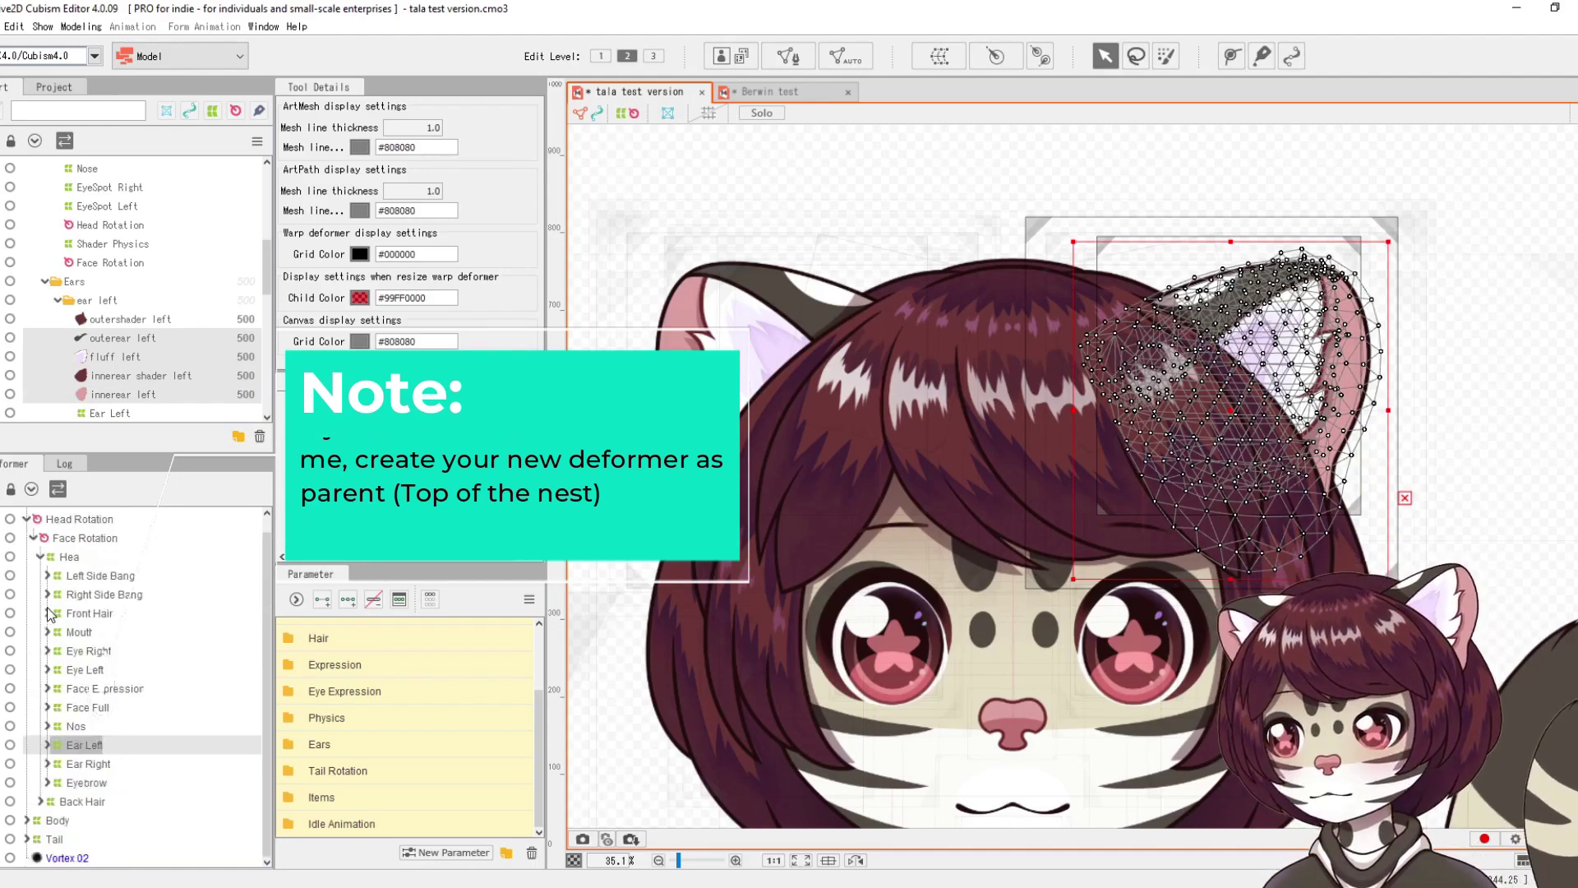
{"action": "left_click", "coordinate": [86, 747]}
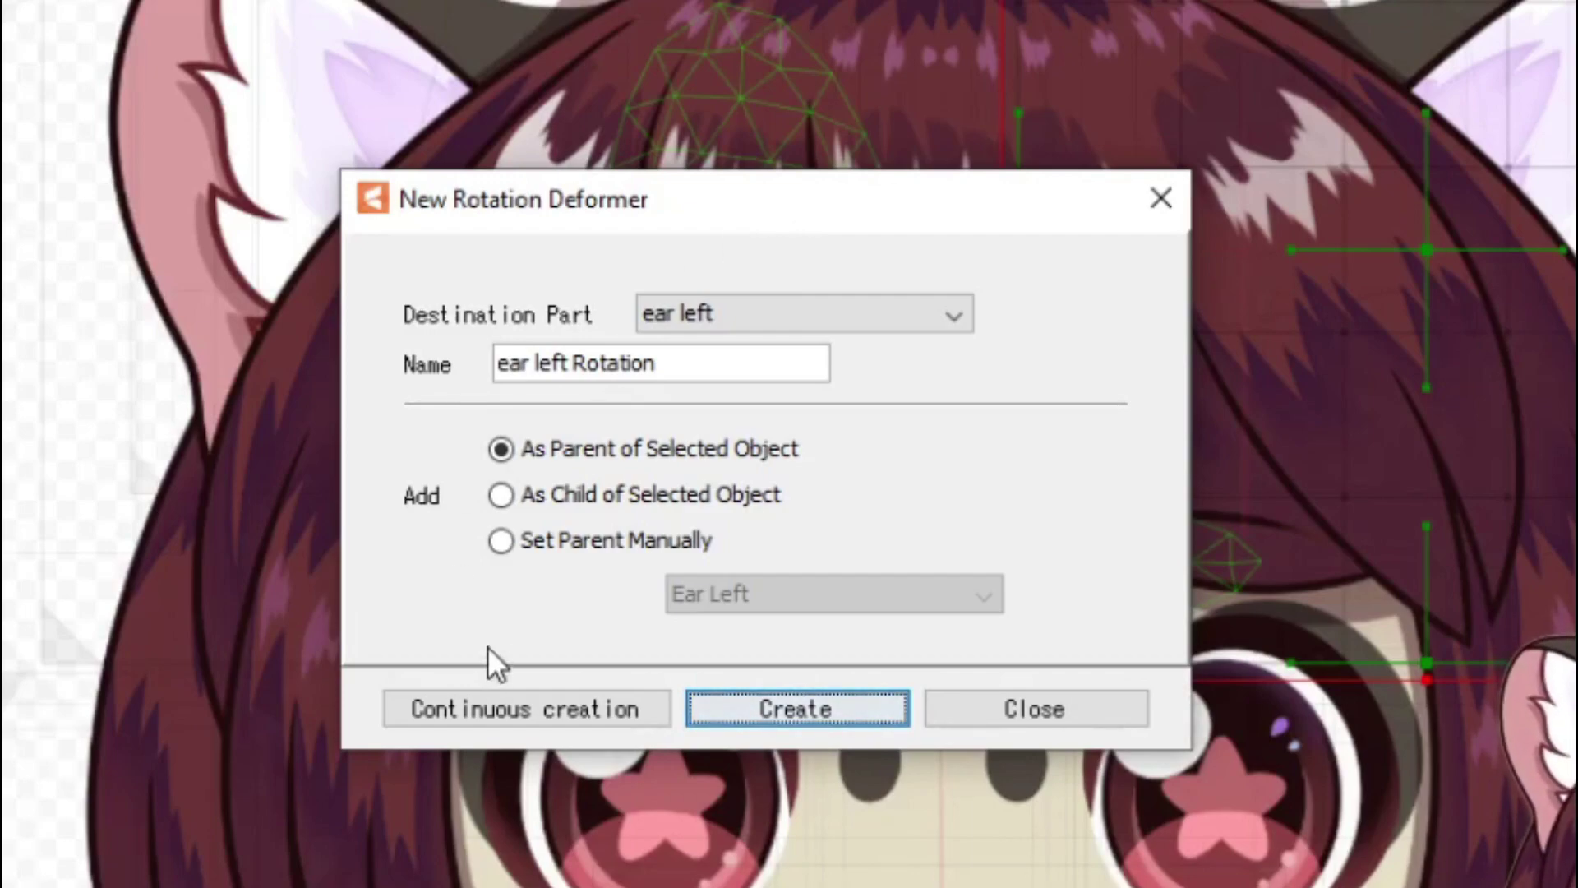
Step: Create 'ear left Rotation' as parent of Ear Left in the ear left part
{"action": "left_click", "coordinate": [794, 711]}
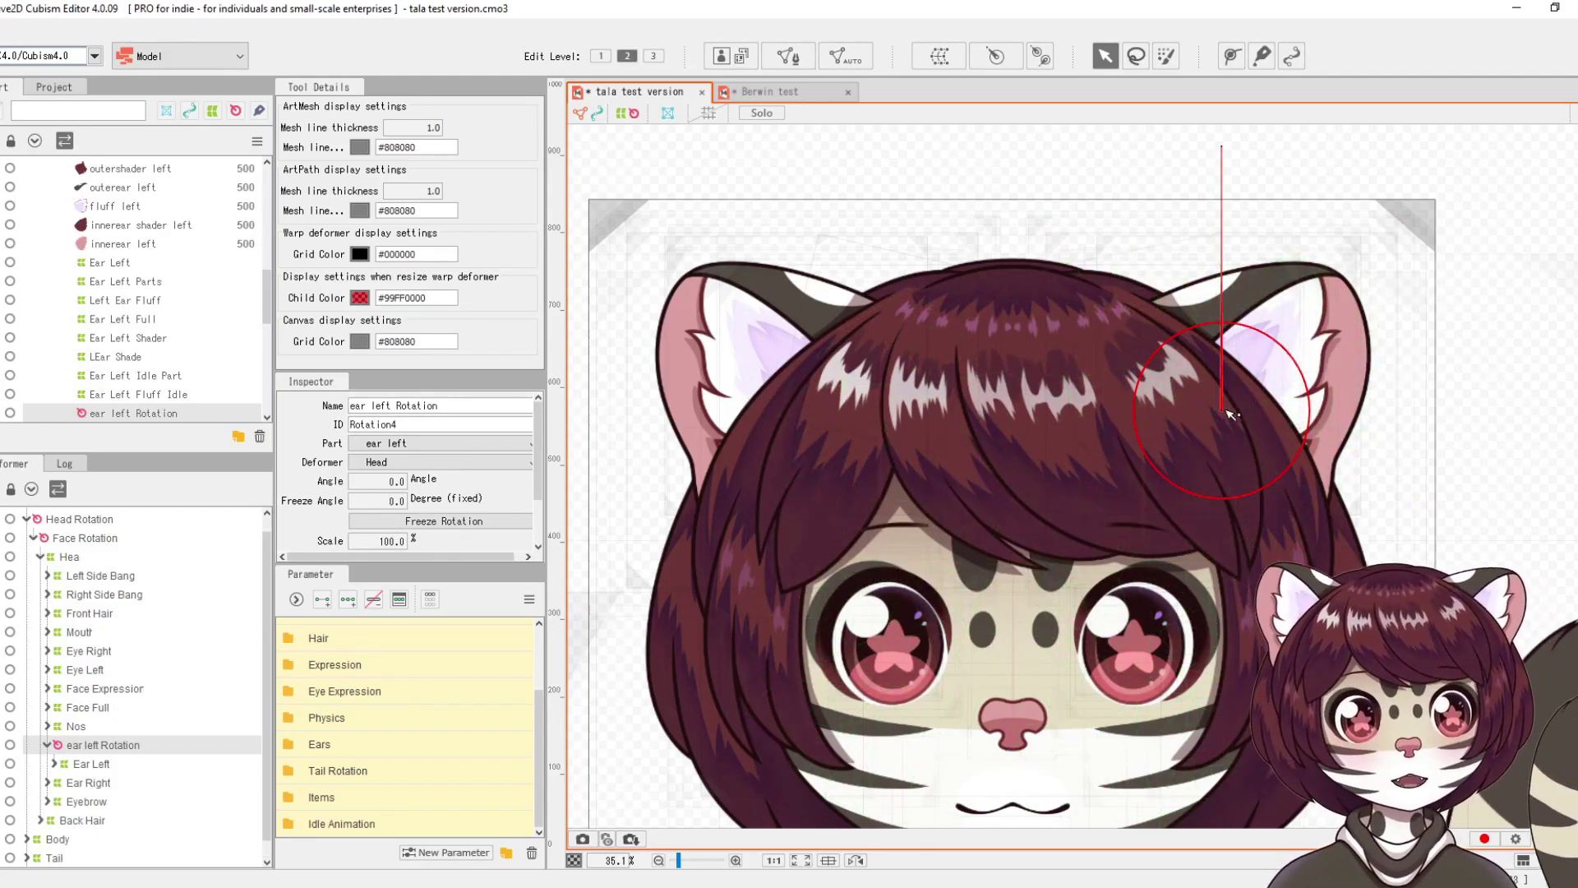
Step: Test-tilt the left ear, reposition the ear left Rotation pivot to the ear base, and retest
{"action": "mouse_move", "coordinate": [1221, 147]}
{"action": "left_mouse_down"}
{"action": "mouse_move", "coordinate": [1130, 156]}
{"action": "mouse_move", "coordinate": [1213, 171]}
{"action": "mouse_move", "coordinate": [1162, 168]}
{"action": "mouse_move", "coordinate": [1069, 205]}
{"action": "mouse_move", "coordinate": [1110, 246]}
{"action": "mouse_move", "coordinate": [1204, 162]}
{"action": "left_mouse_up"}
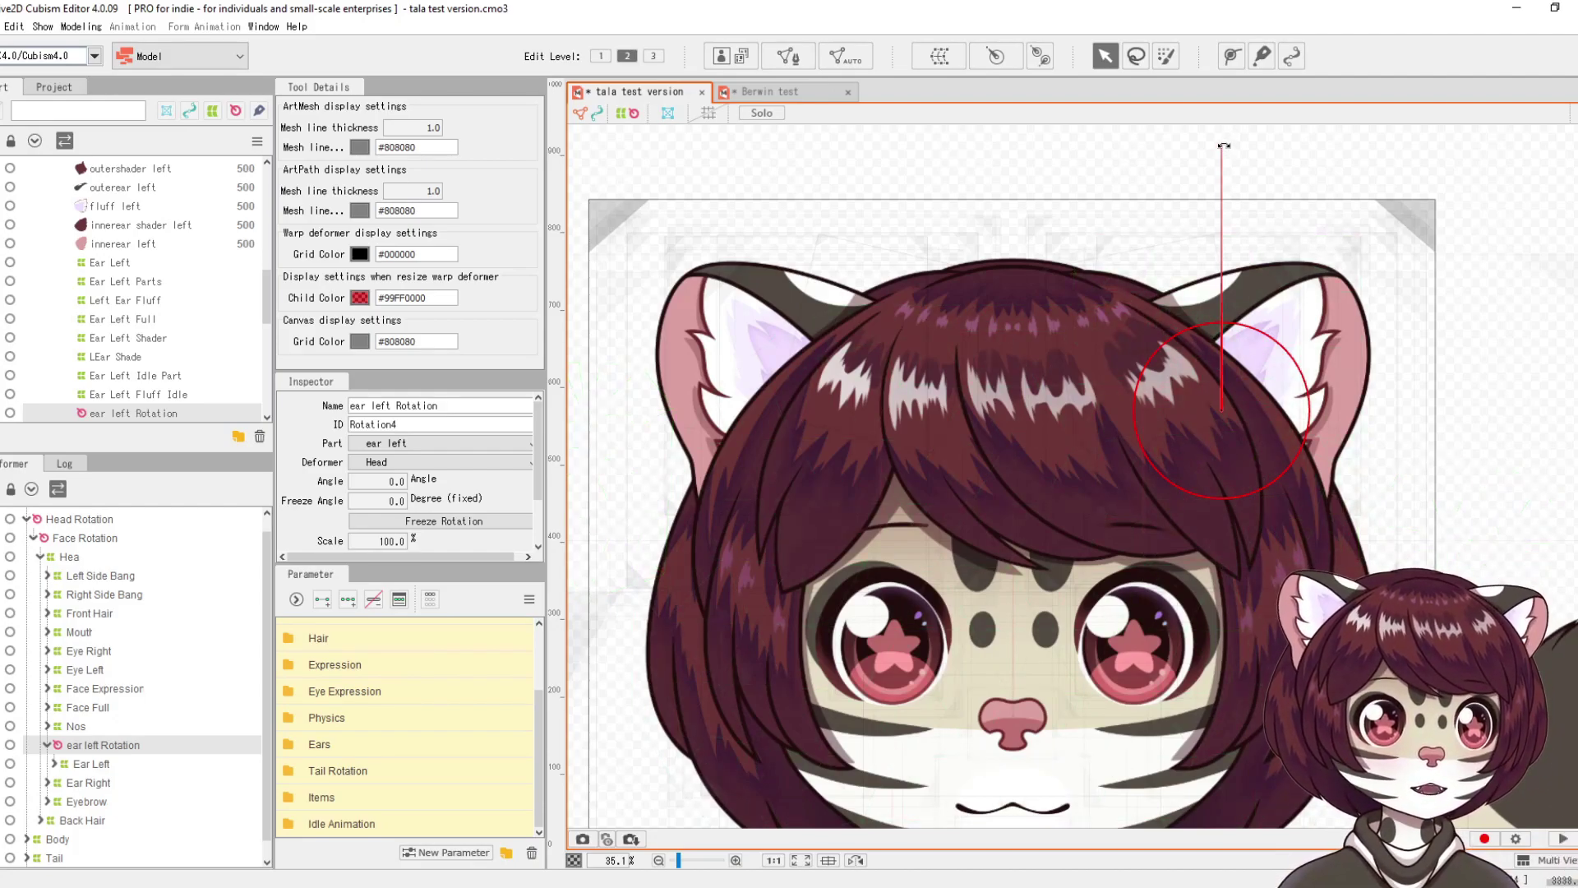
{"action": "mouse_move", "coordinate": [1224, 145]}
{"action": "left_mouse_down"}
{"action": "mouse_move", "coordinate": [1112, 156]}
{"action": "mouse_move", "coordinate": [1282, 168]}
{"action": "mouse_move", "coordinate": [1354, 207]}
{"action": "mouse_move", "coordinate": [1217, 154]}
{"action": "left_mouse_up"}
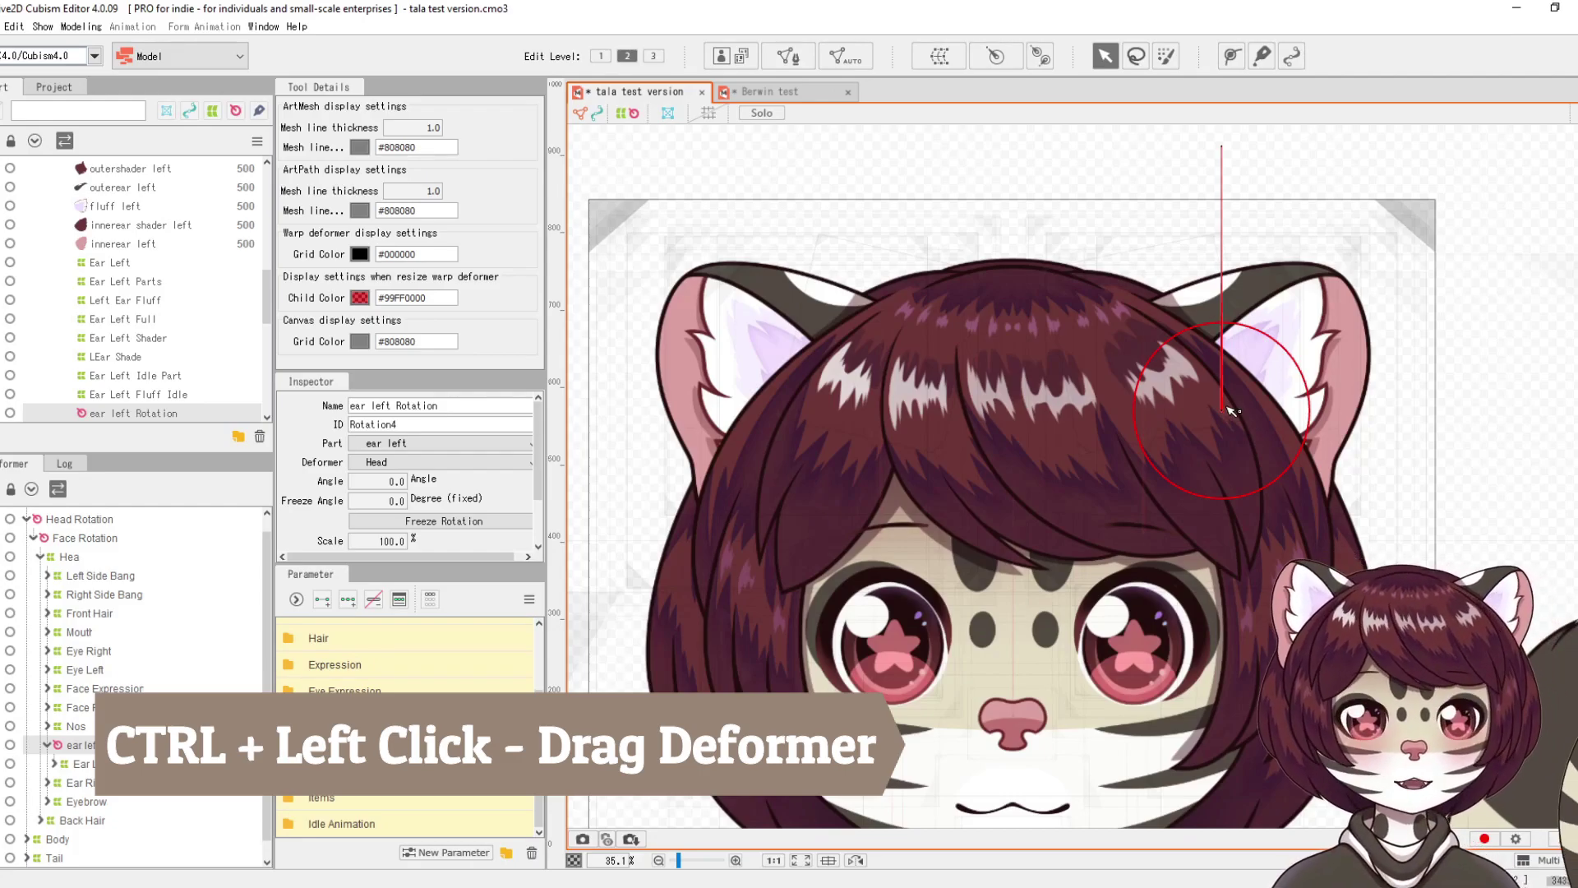
{"action": "left_click_drag", "start_coordinate": [1227, 415], "coordinate": [1192, 447]}
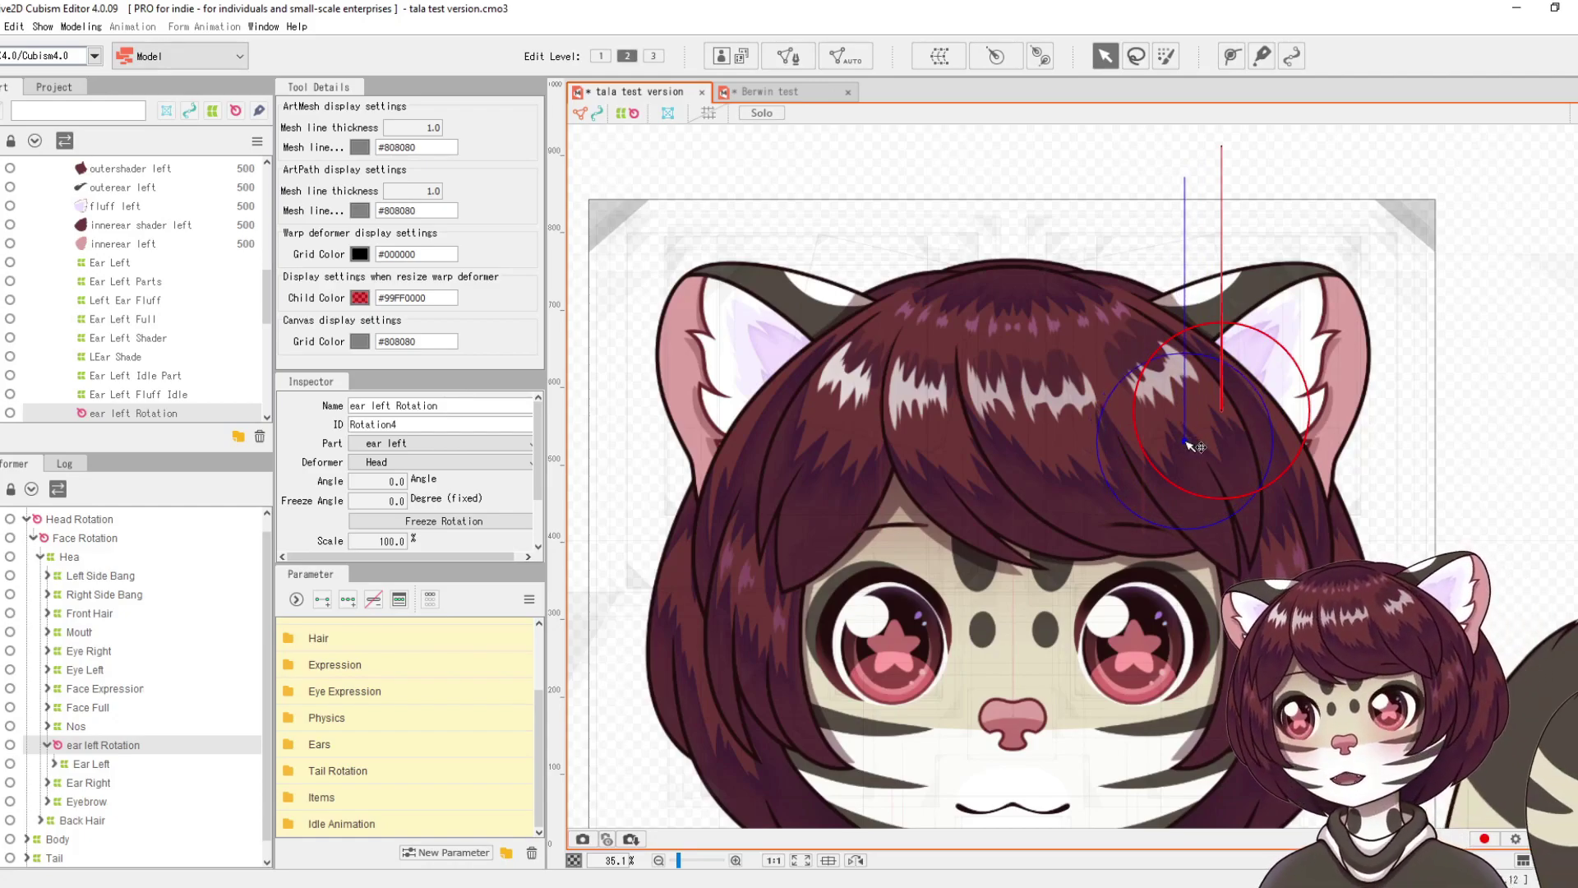
{"action": "left_click_drag", "start_coordinate": [1188, 444], "coordinate": [1189, 445]}
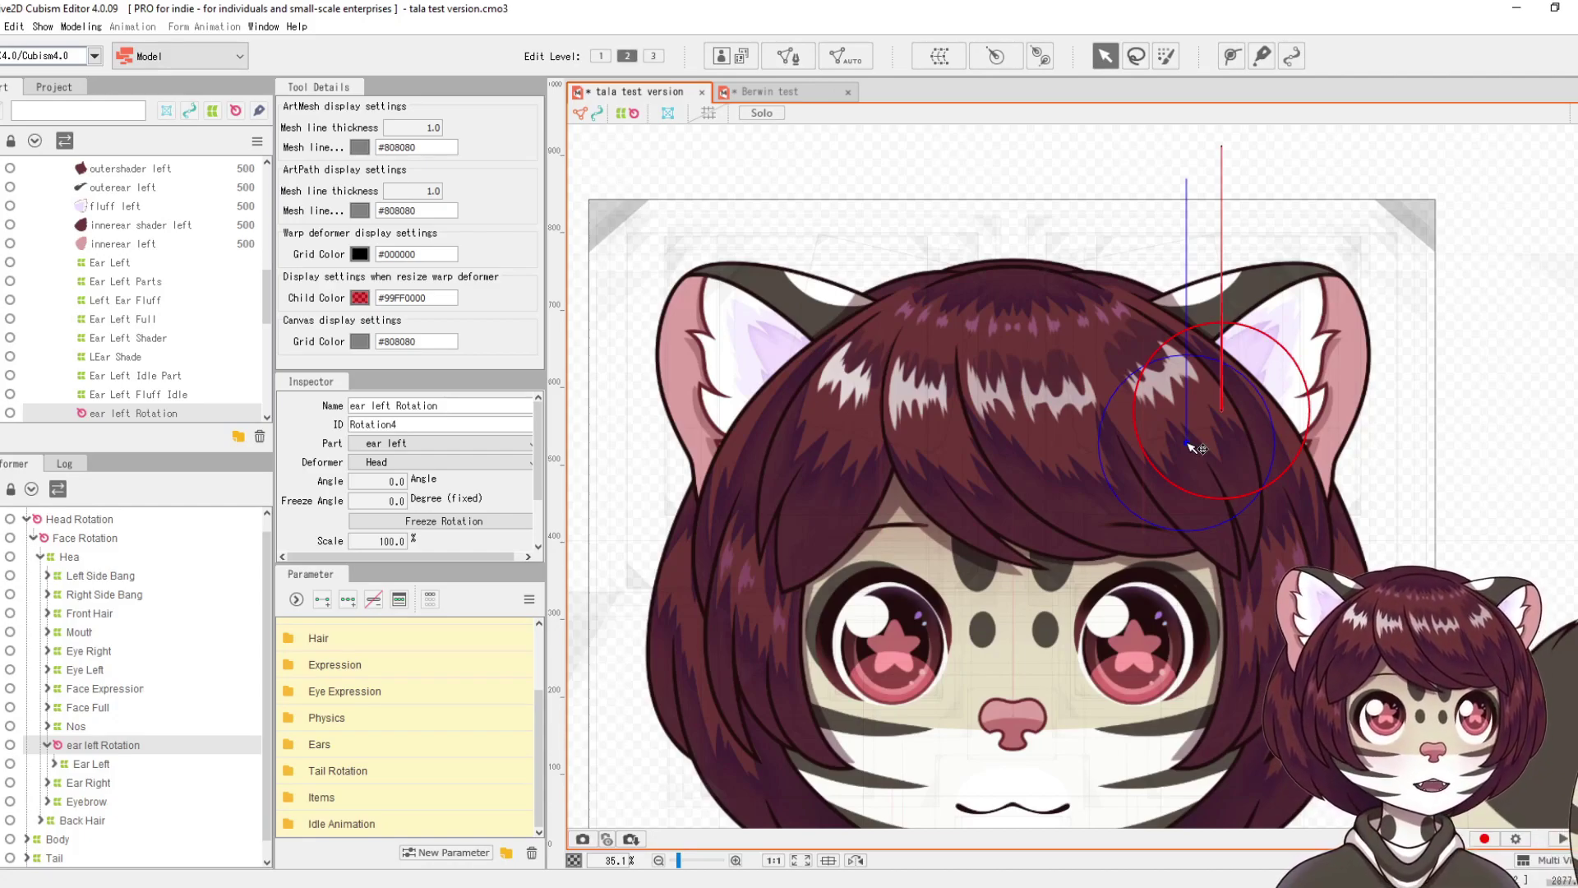
{"action": "left_click_drag", "start_coordinate": [1189, 445], "coordinate": [1197, 441]}
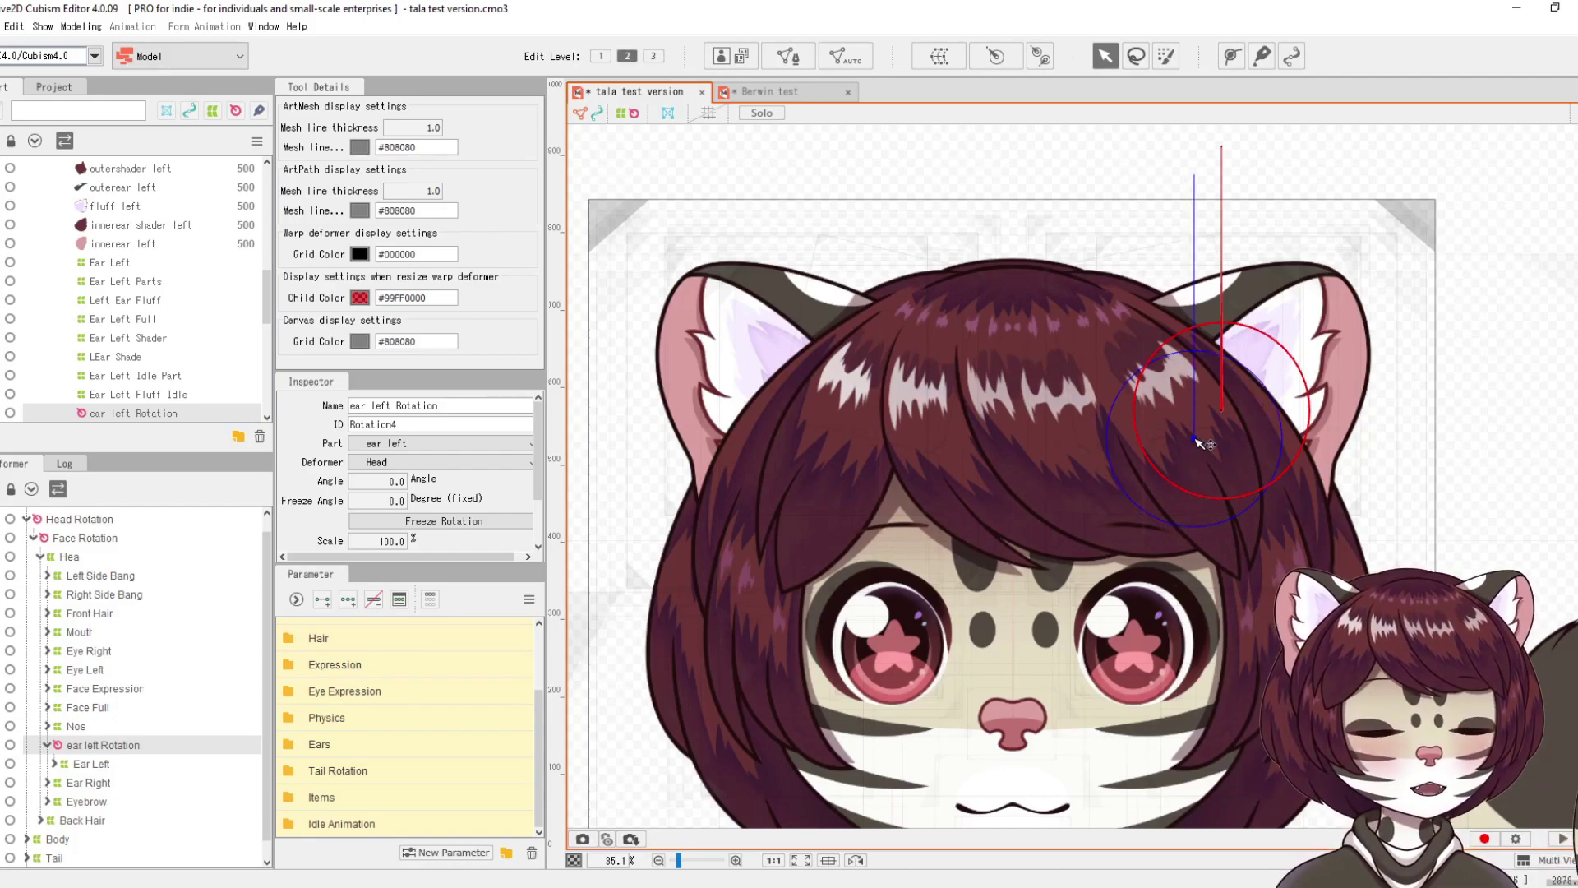
{"action": "left_click_drag", "start_coordinate": [1197, 442], "coordinate": [1198, 445]}
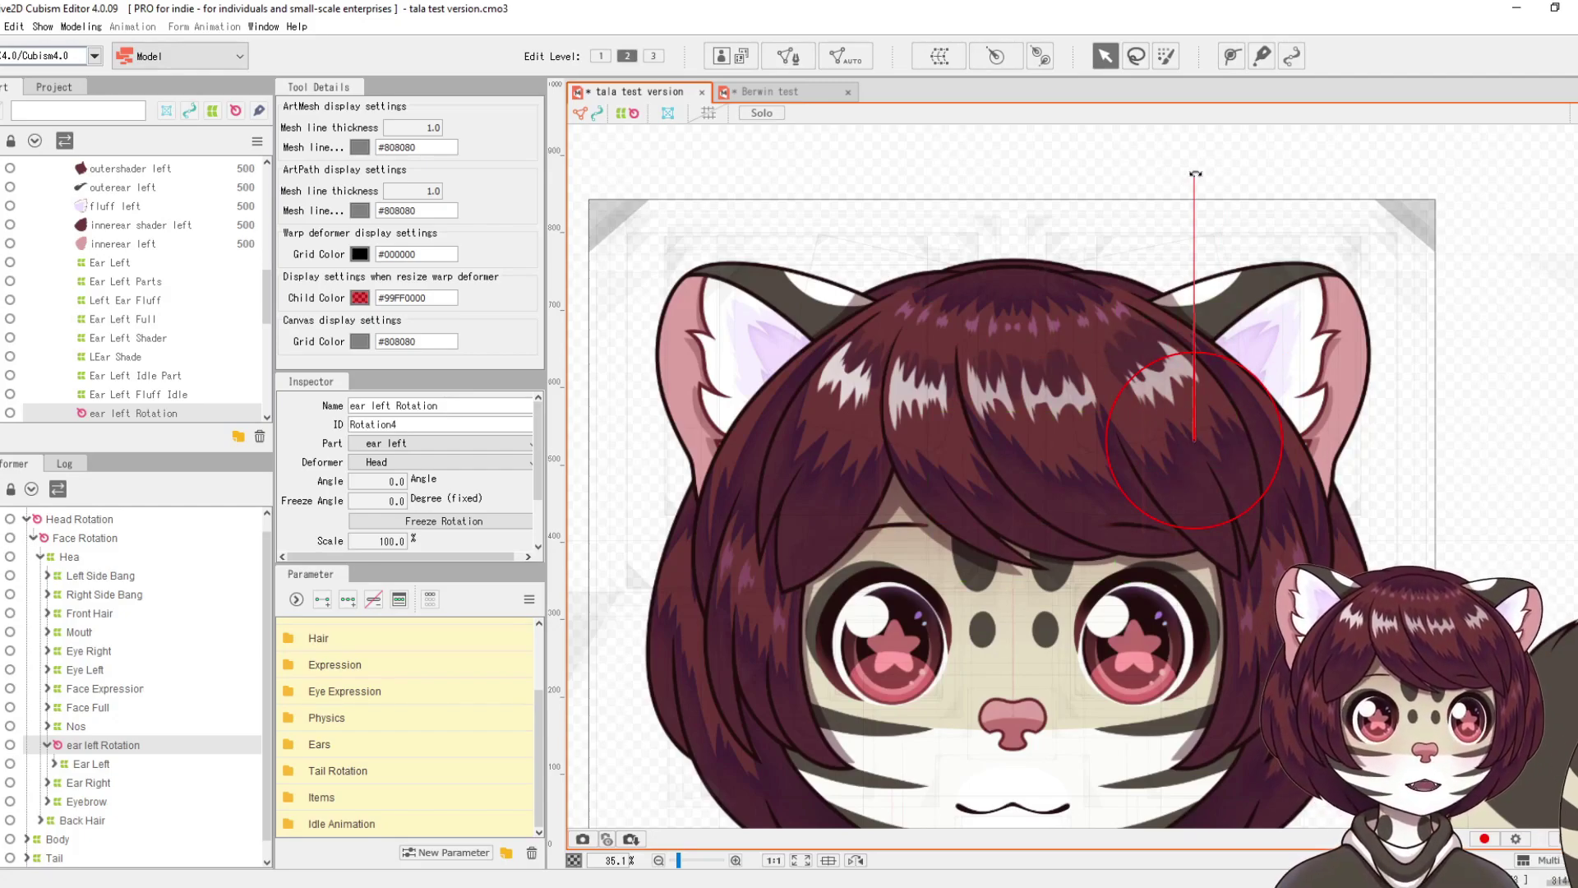
{"action": "left_click_drag", "start_coordinate": [1197, 174], "coordinate": [1194, 215]}
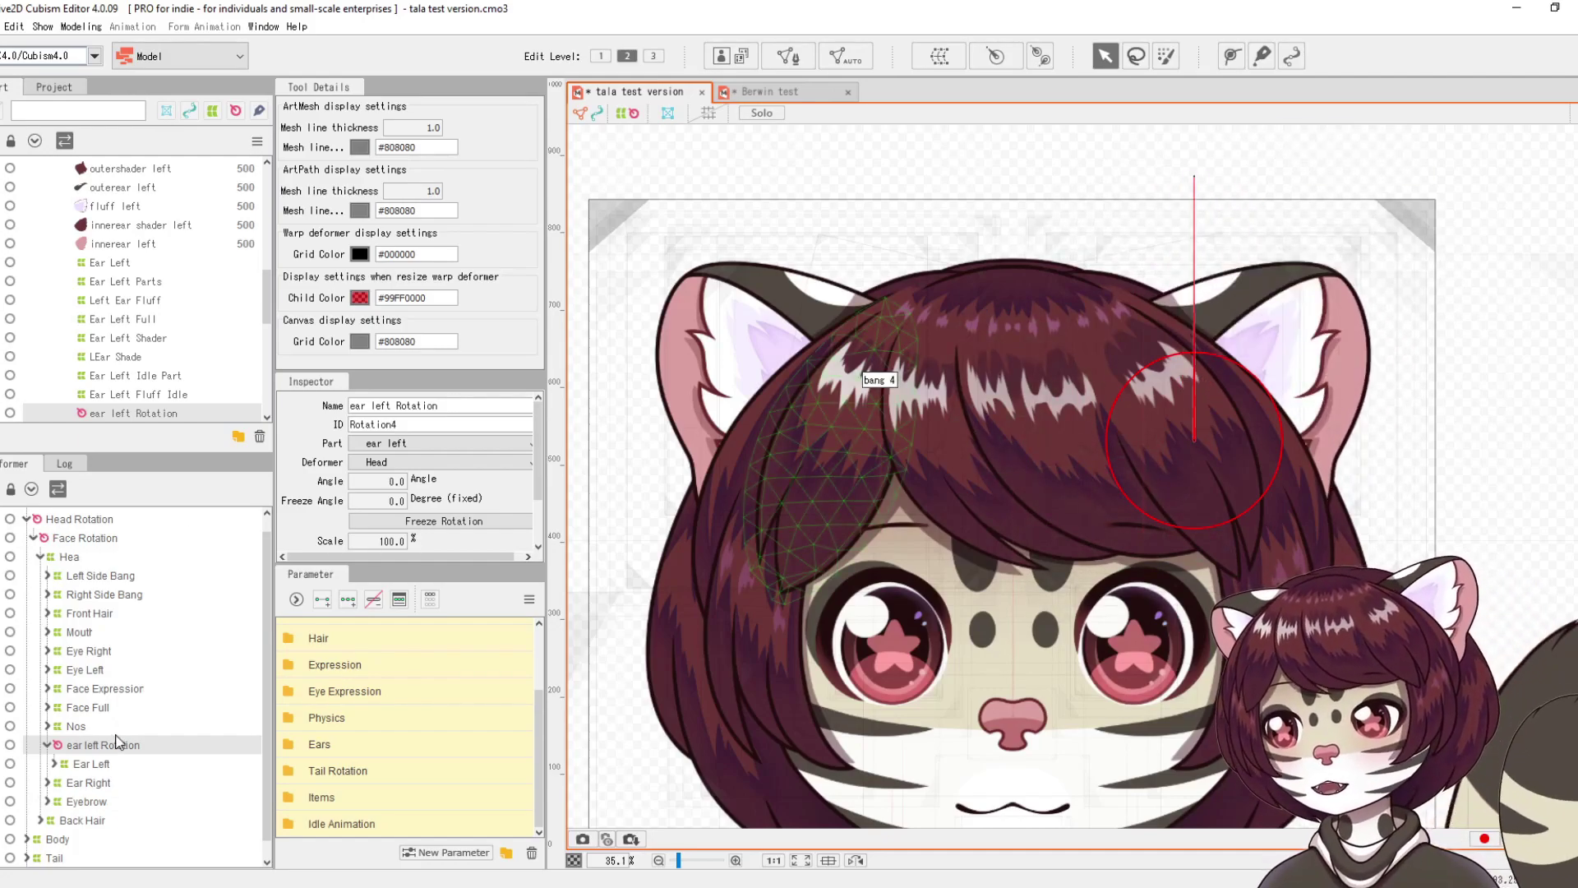
Step: Wrap Ear Right in a parent ear right Rotation deformer pivoting at the ear base, test-tilt it, and deselect
{"action": "left_click", "coordinate": [51, 746]}
{"action": "left_click", "coordinate": [59, 763]}
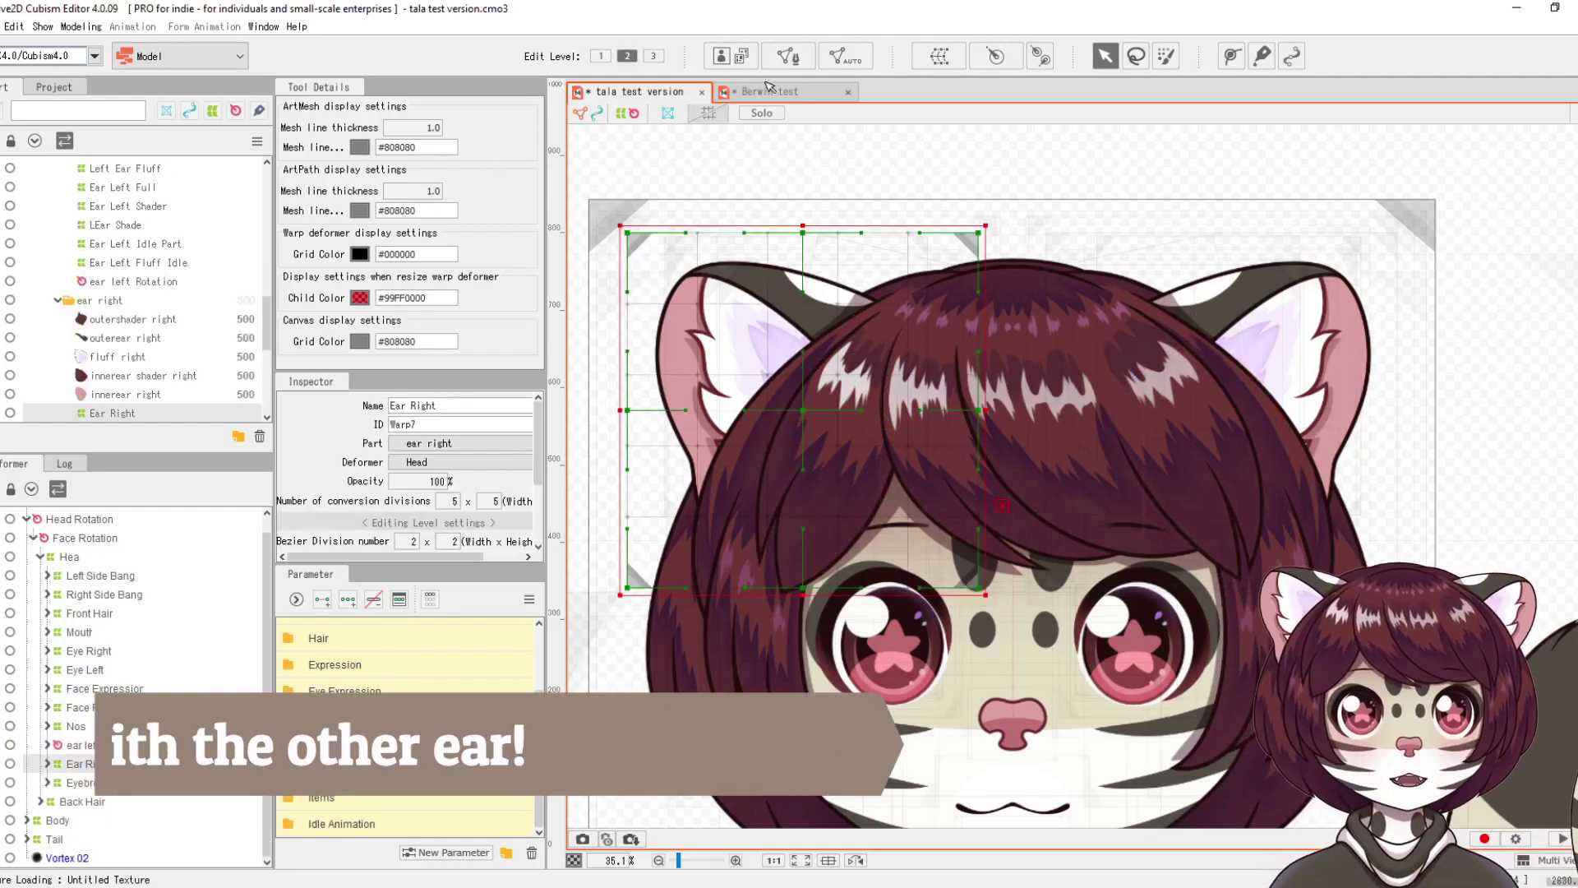
{"action": "left_click", "coordinate": [821, 66]}
{"action": "left_click", "coordinate": [945, 608]}
{"action": "left_click_drag", "start_coordinate": [803, 411], "coordinate": [828, 444]}
{"action": "mouse_move", "coordinate": [825, 177]}
{"action": "left_mouse_down"}
{"action": "mouse_move", "coordinate": [763, 180]}
{"action": "mouse_move", "coordinate": [855, 174]}
{"action": "left_mouse_up"}
{"action": "left_click", "coordinate": [1530, 581]}
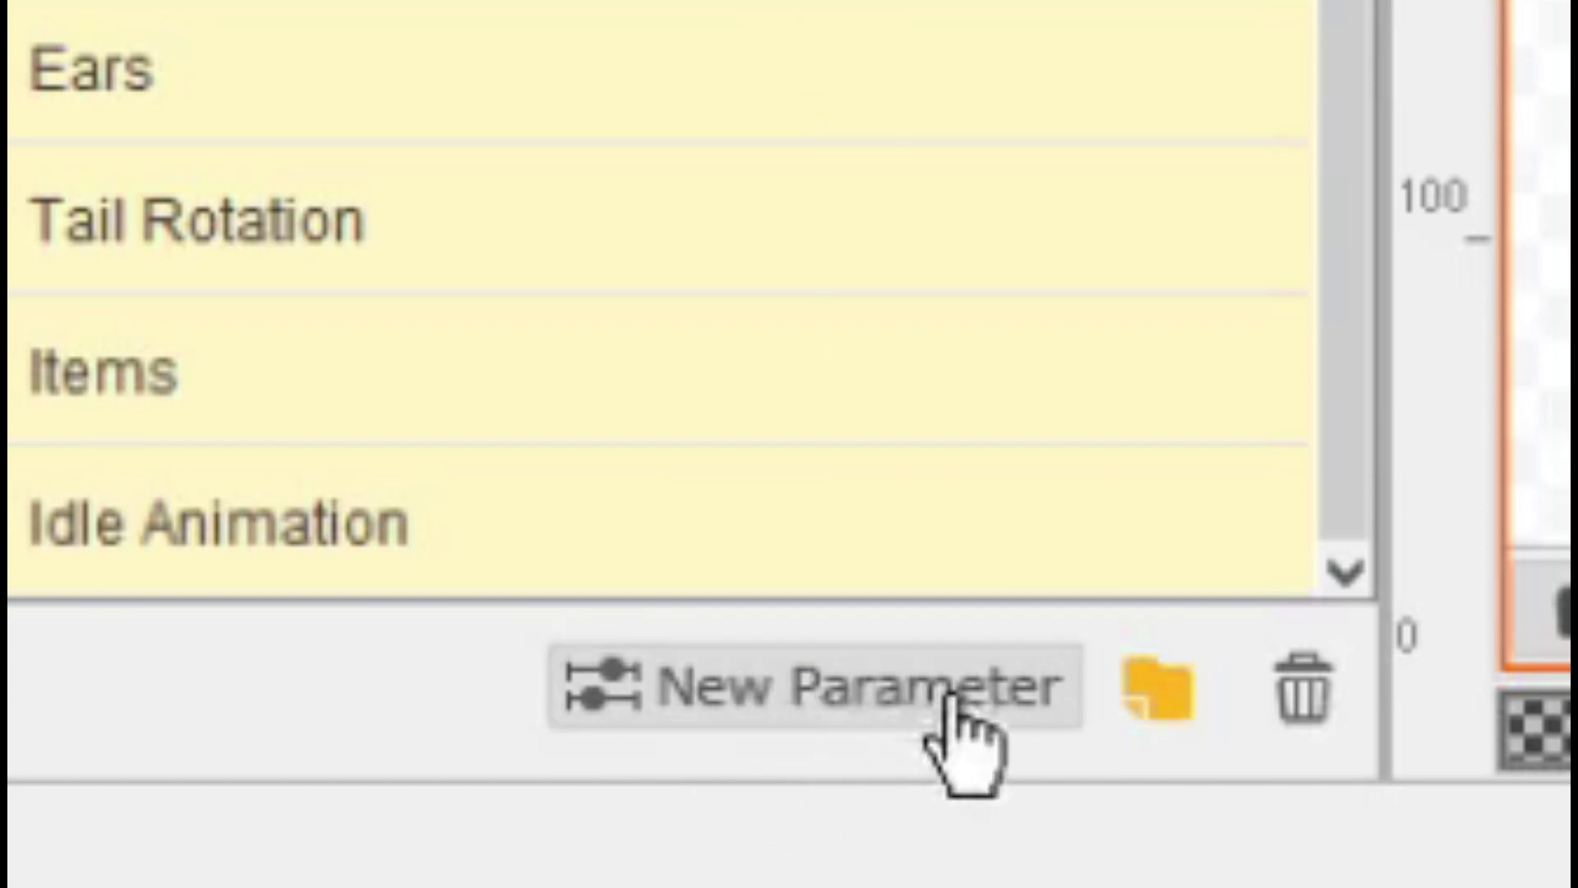
Step: Create parameter 'Ear Left Rotation' with ID EarLR, range -30 to 30, default 0
{"action": "left_click", "coordinate": [884, 703]}
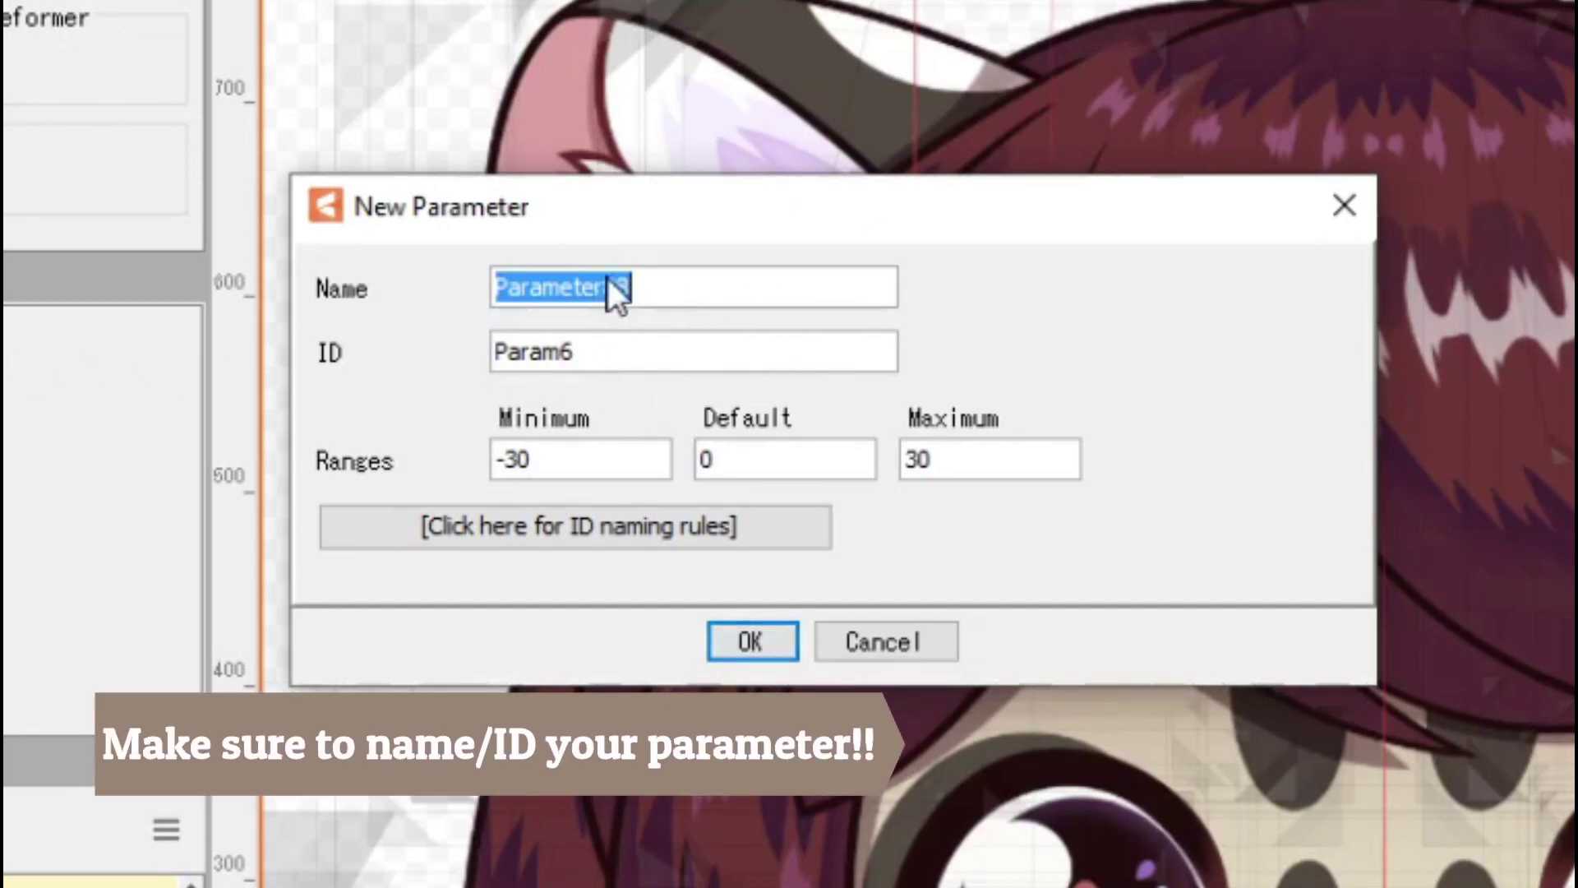
{"action": "left_click", "coordinate": [657, 286]}
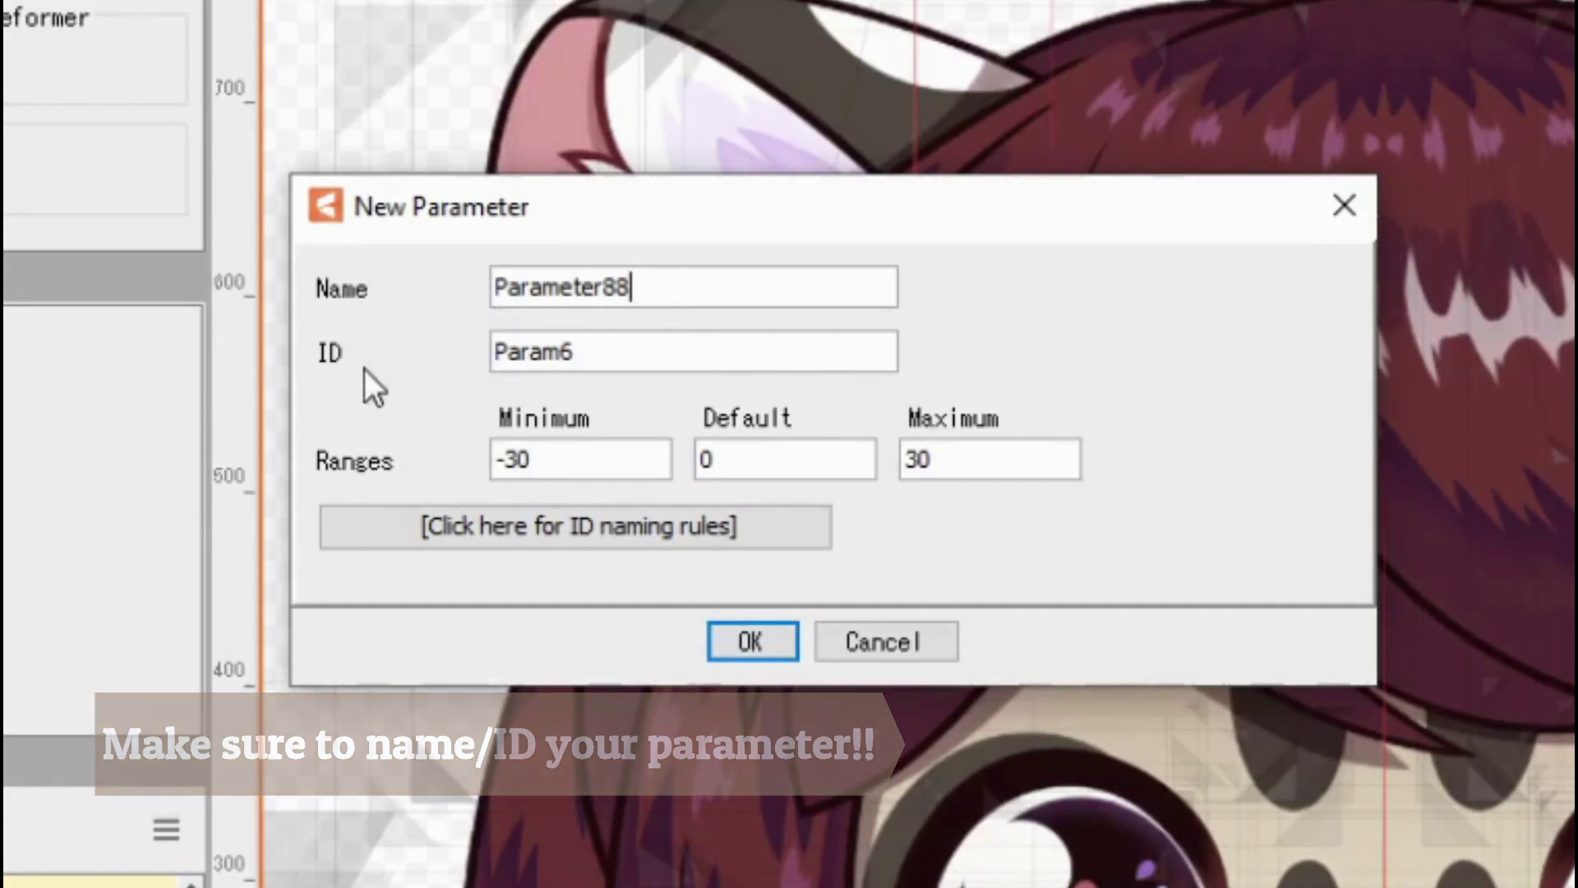
{"action": "left_click_drag", "start_coordinate": [708, 284], "coordinate": [499, 284]}
{"action": "type", "text": "E"}
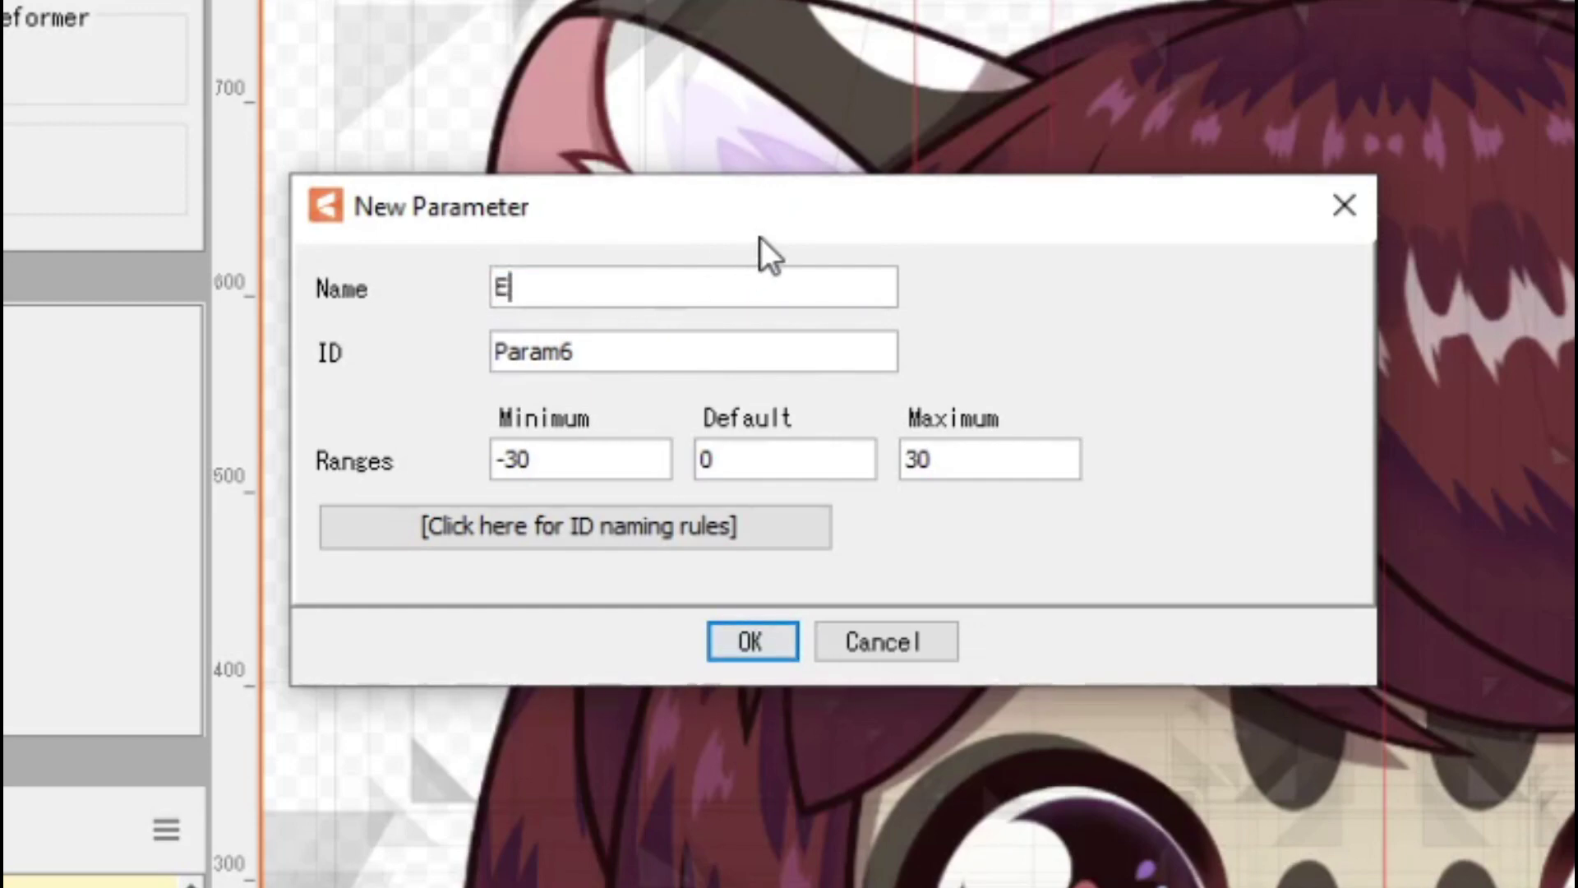
{"action": "type", "text": "ar Left Rotation"}
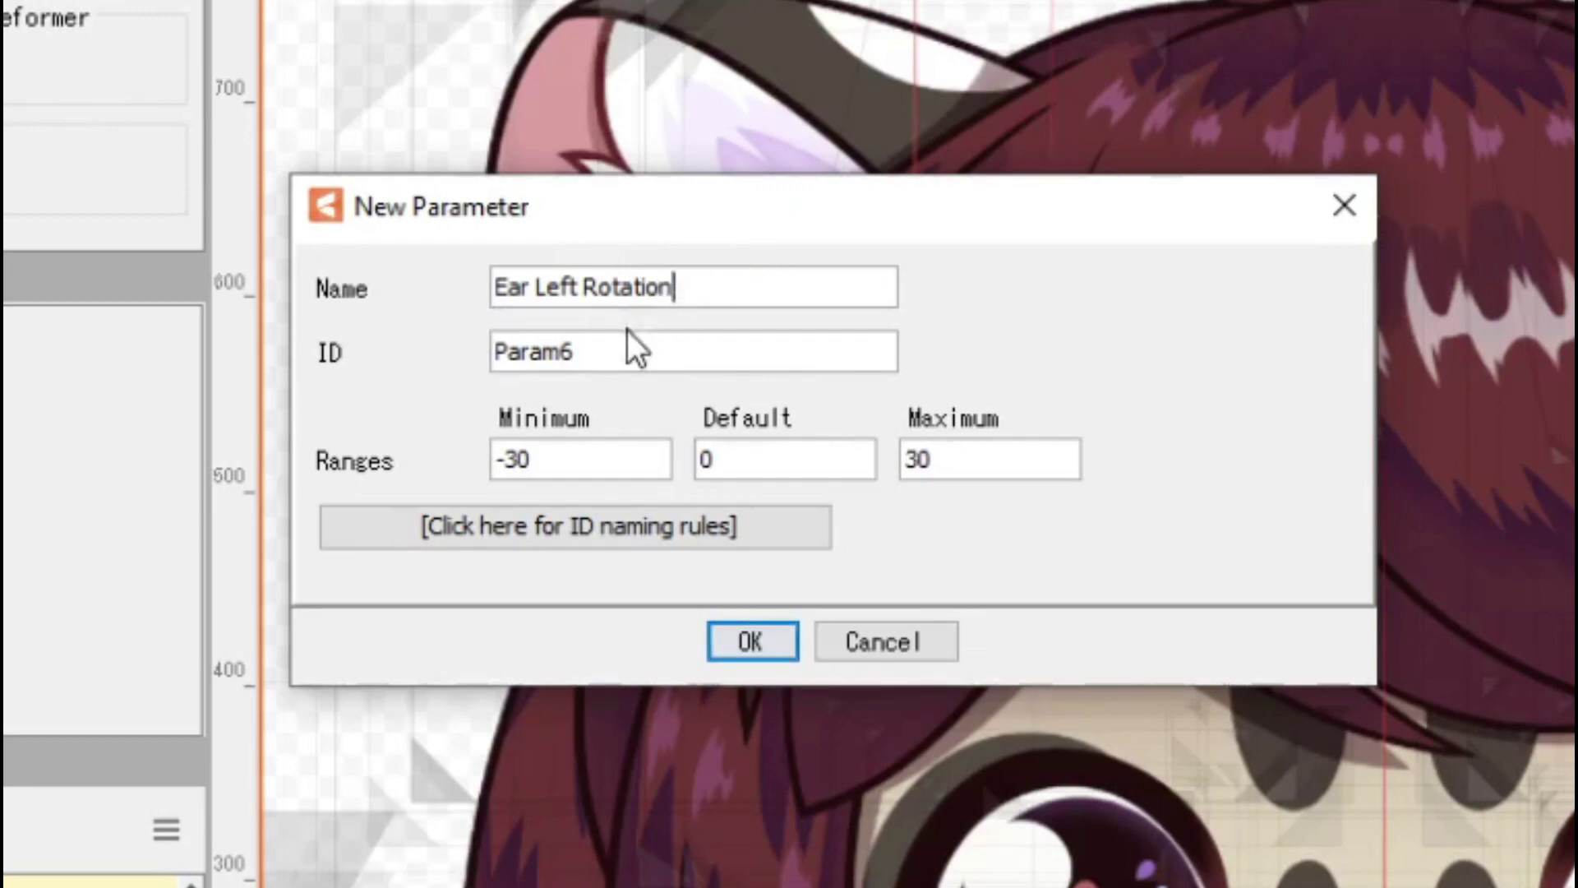
{"action": "left_click", "coordinate": [624, 355]}
{"action": "type", "text": "EarL"}
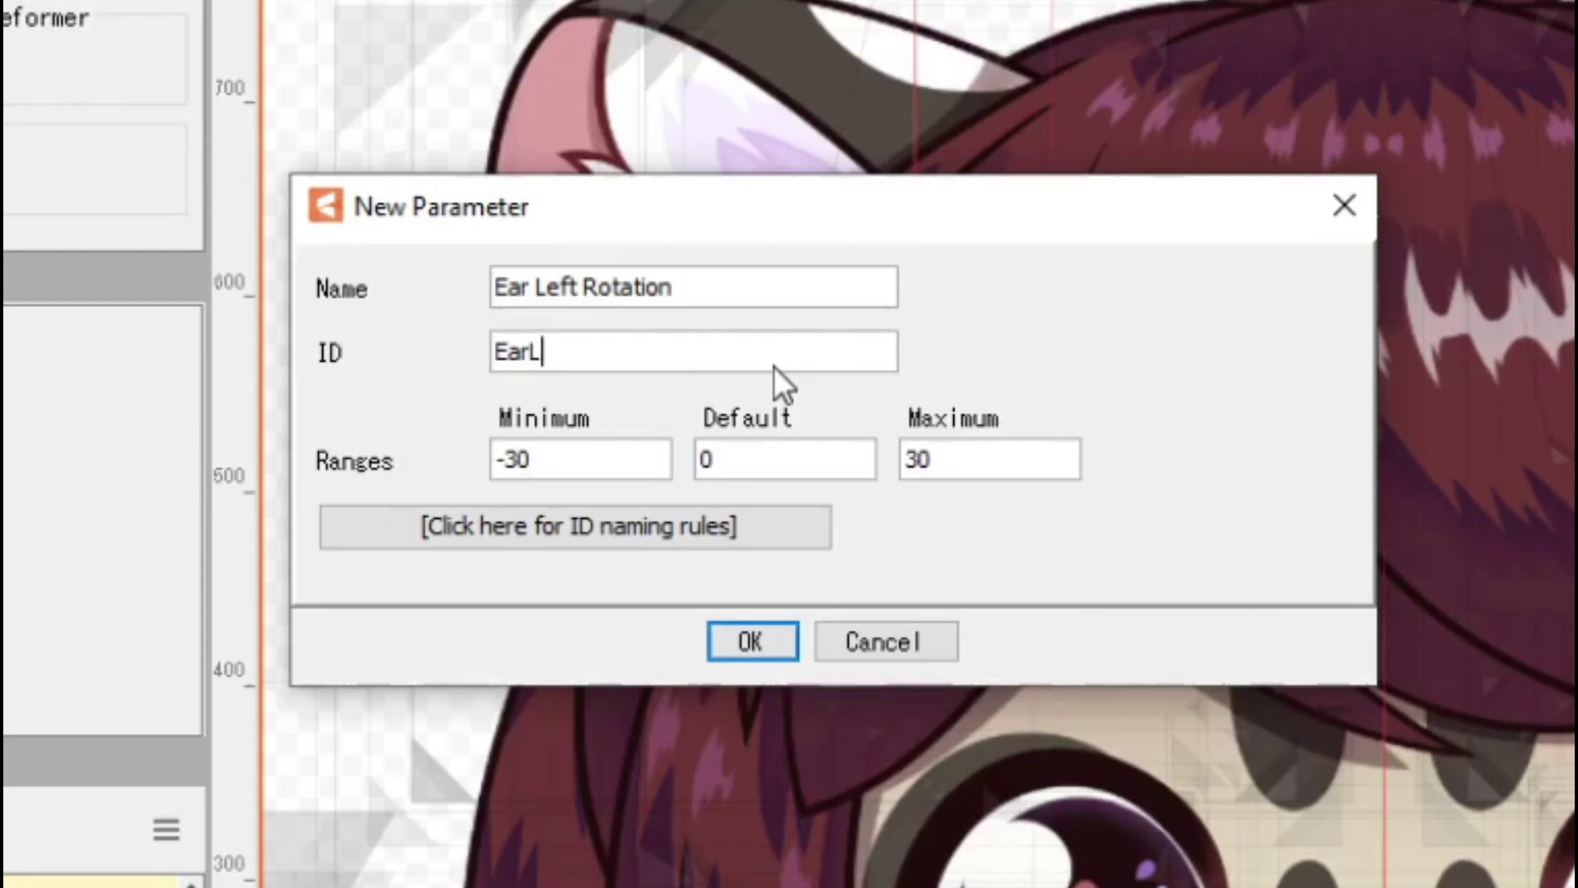
{"action": "type", "text": "R"}
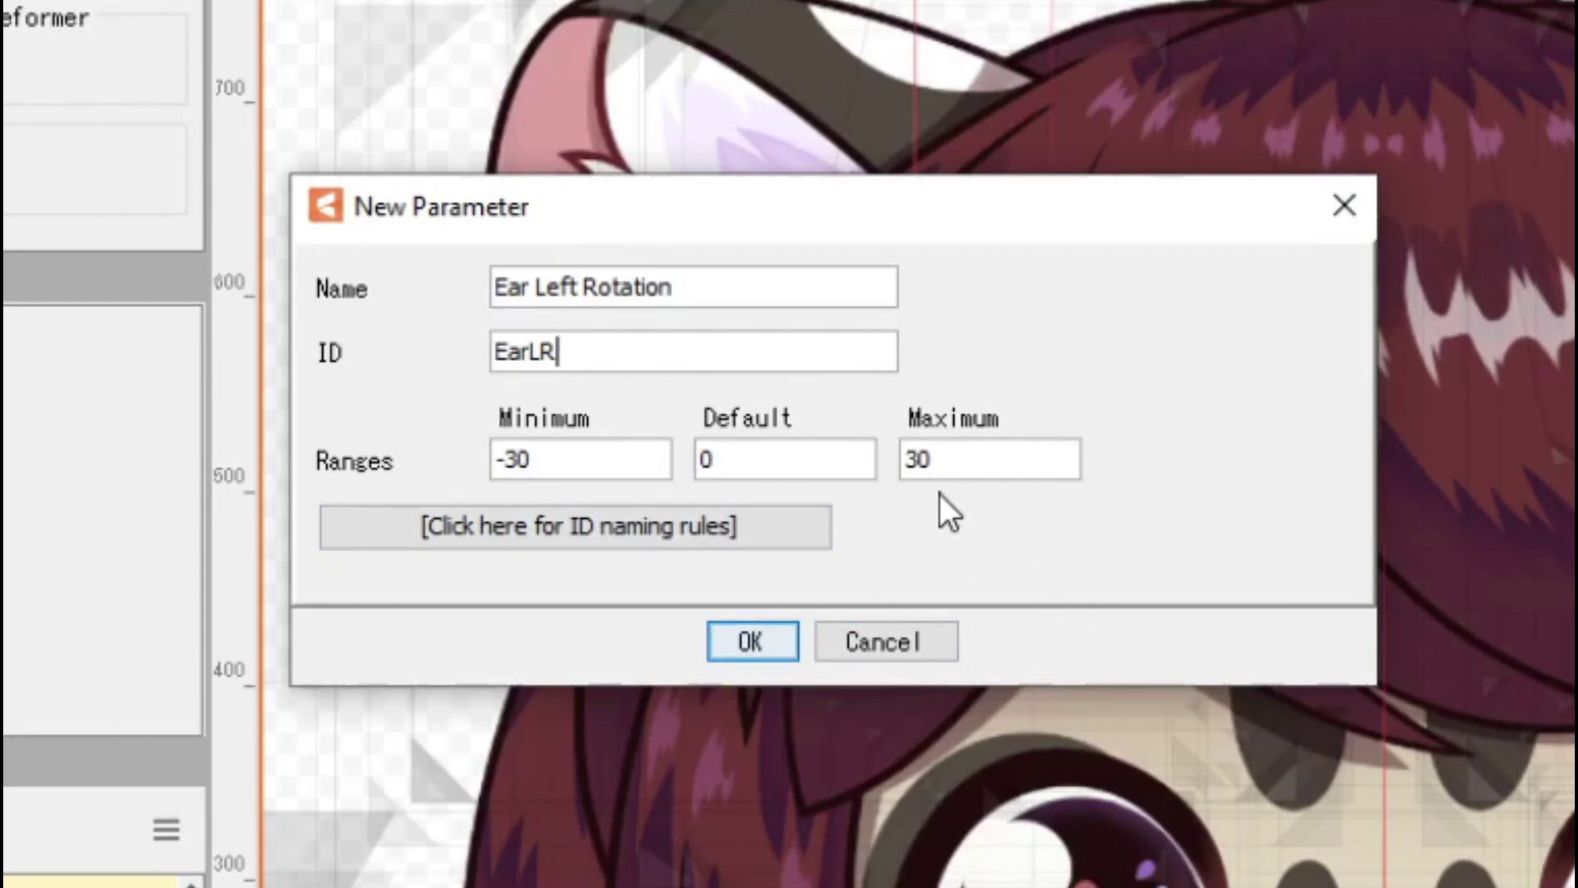
{"action": "left_click", "coordinate": [753, 646]}
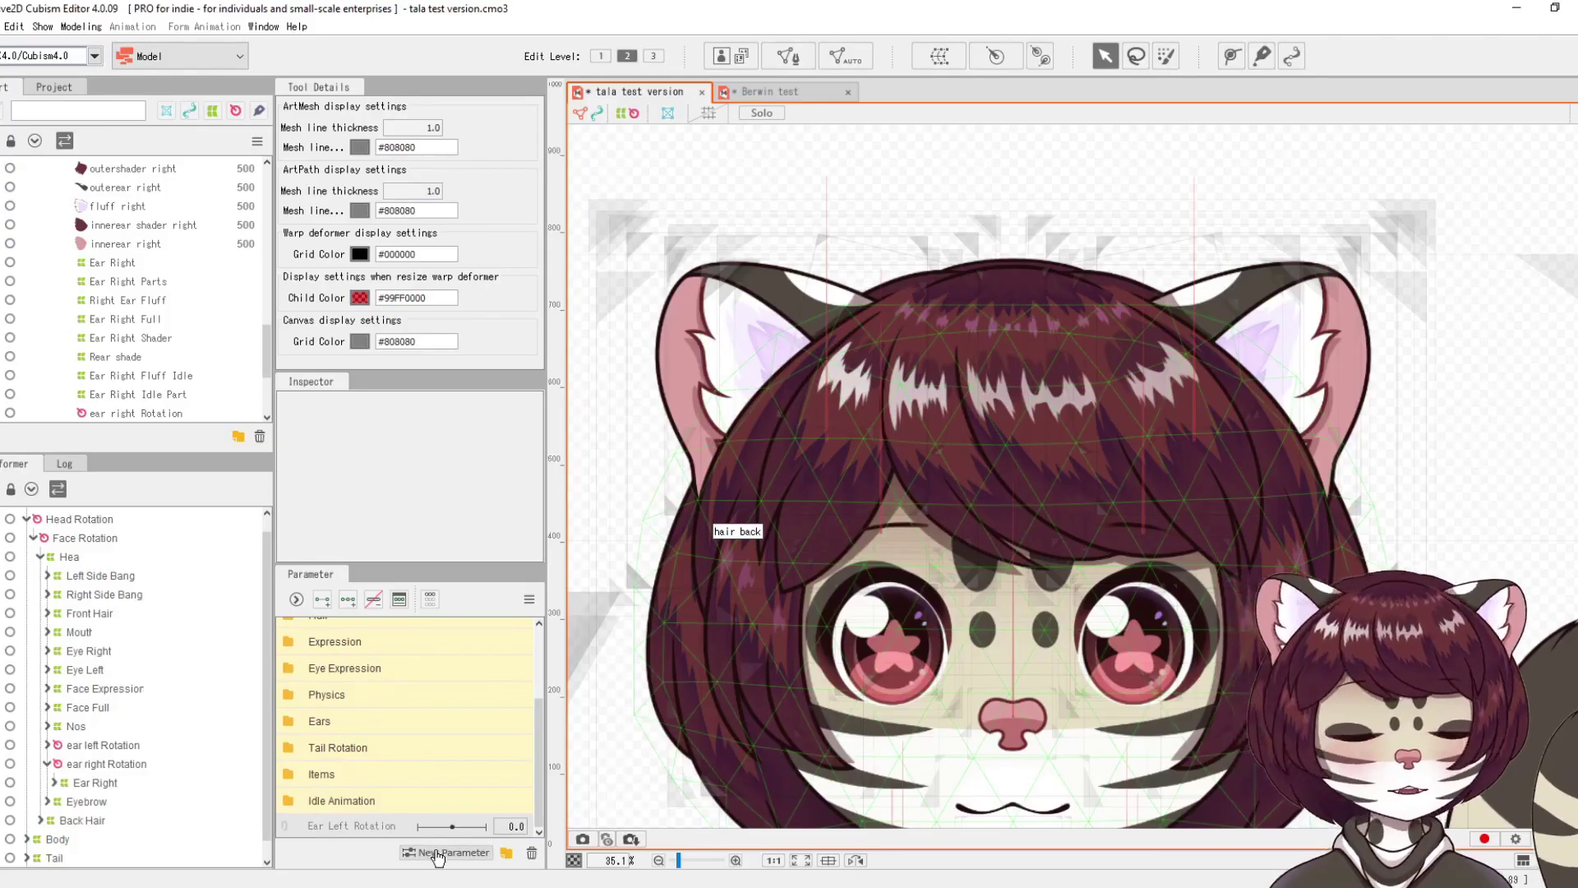
Step: Start a new parameter, entering name 'Ear Right Rotation' and ID EarR
{"action": "left_click", "coordinate": [446, 853]}
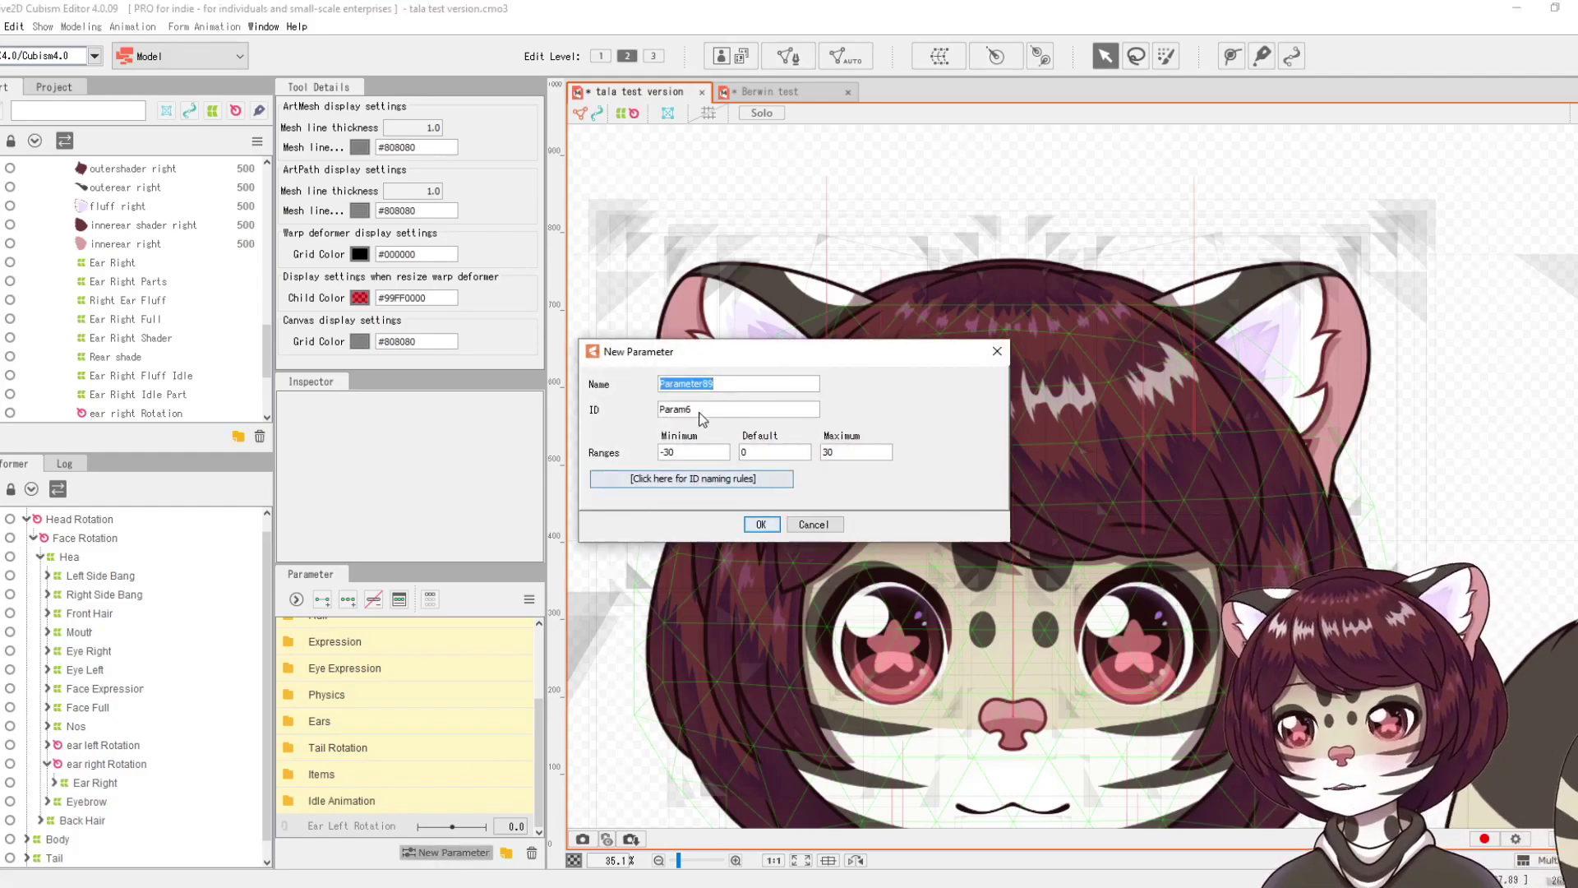
{"action": "type", "text": "Ear "}
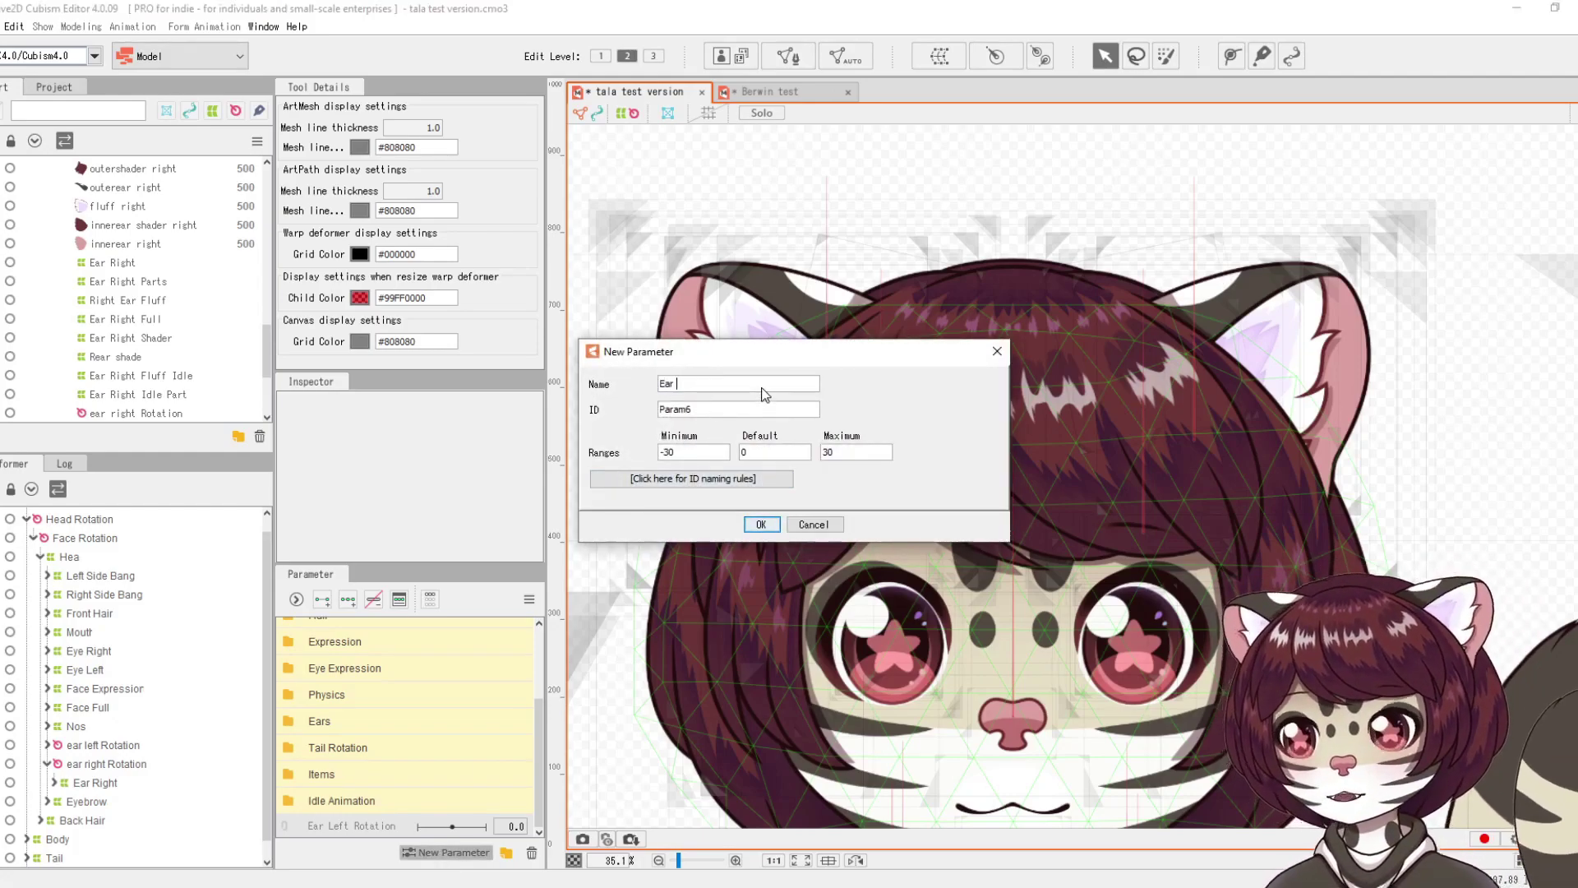
{"action": "type", "text": "Right Rotation"}
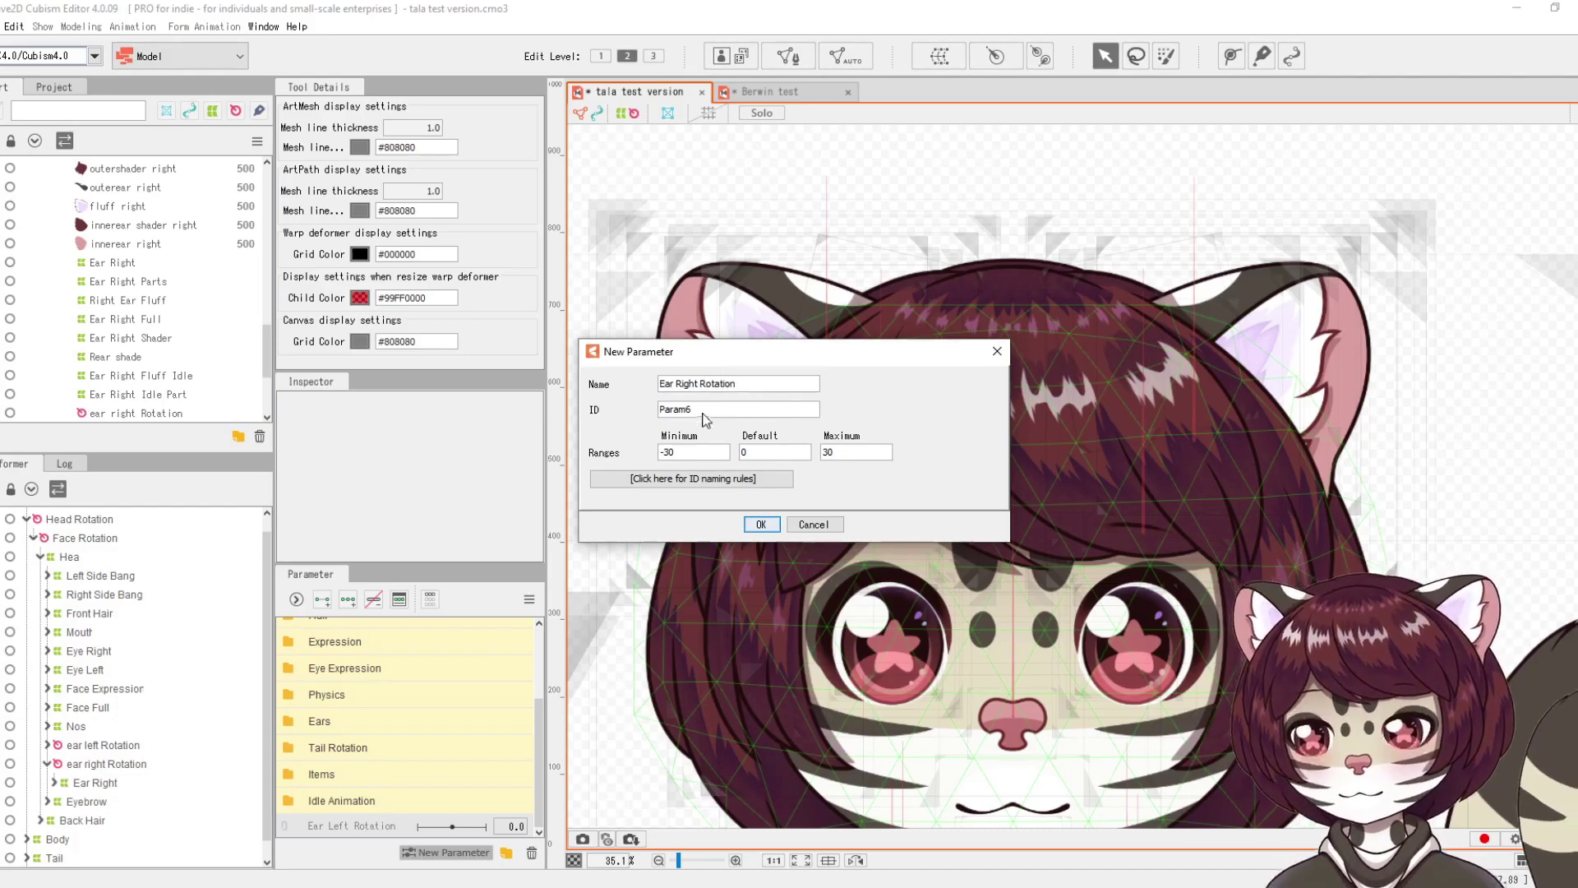
{"action": "type", "text": "Ea"}
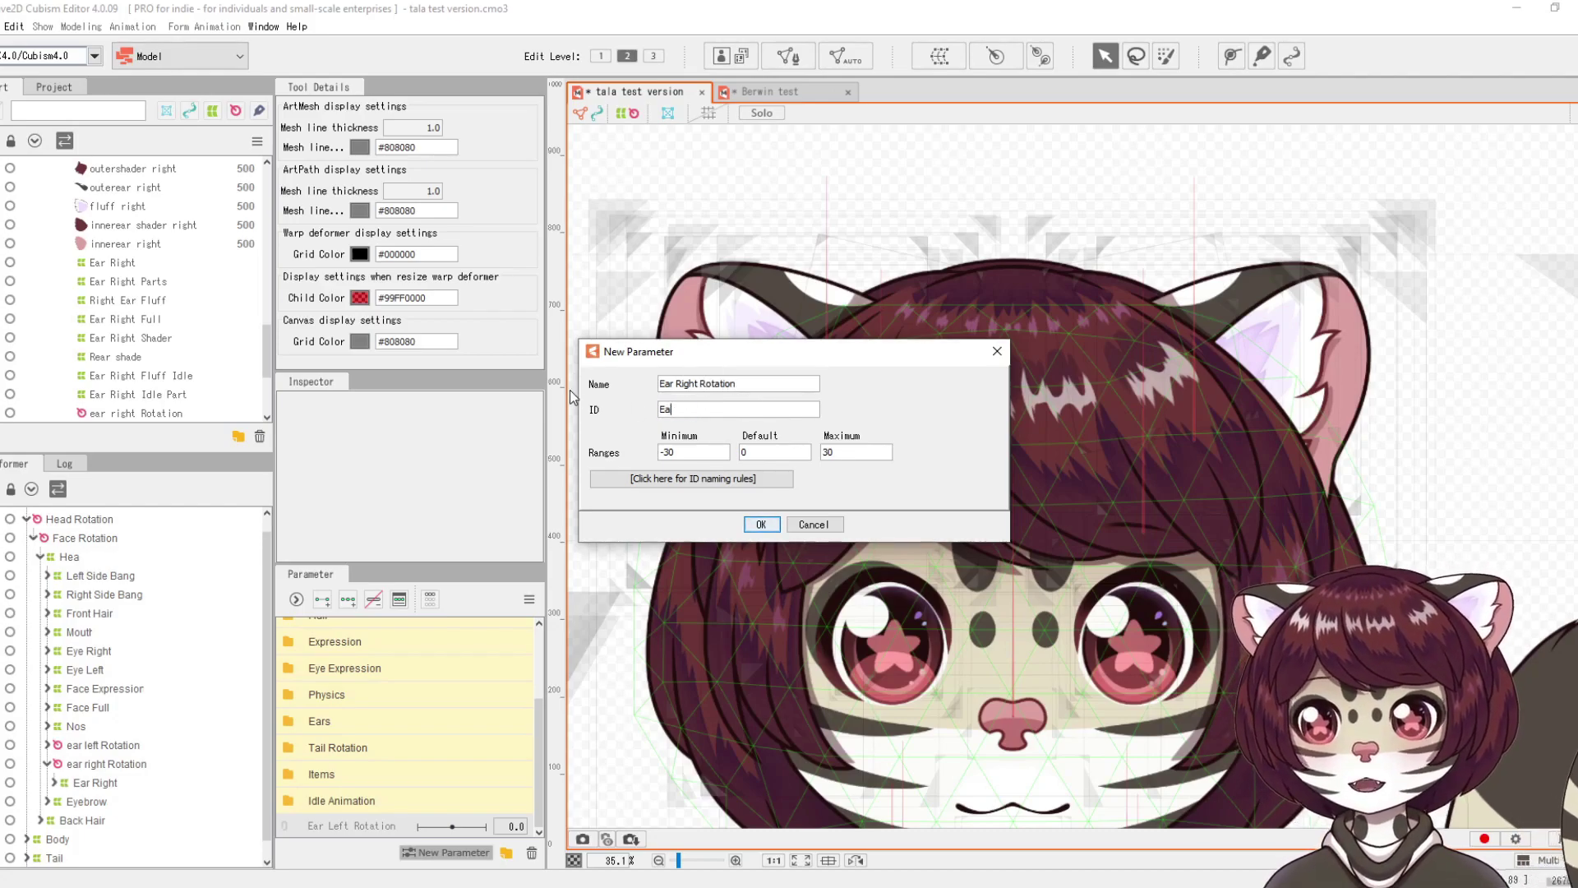
{"action": "type", "text": "rR"}
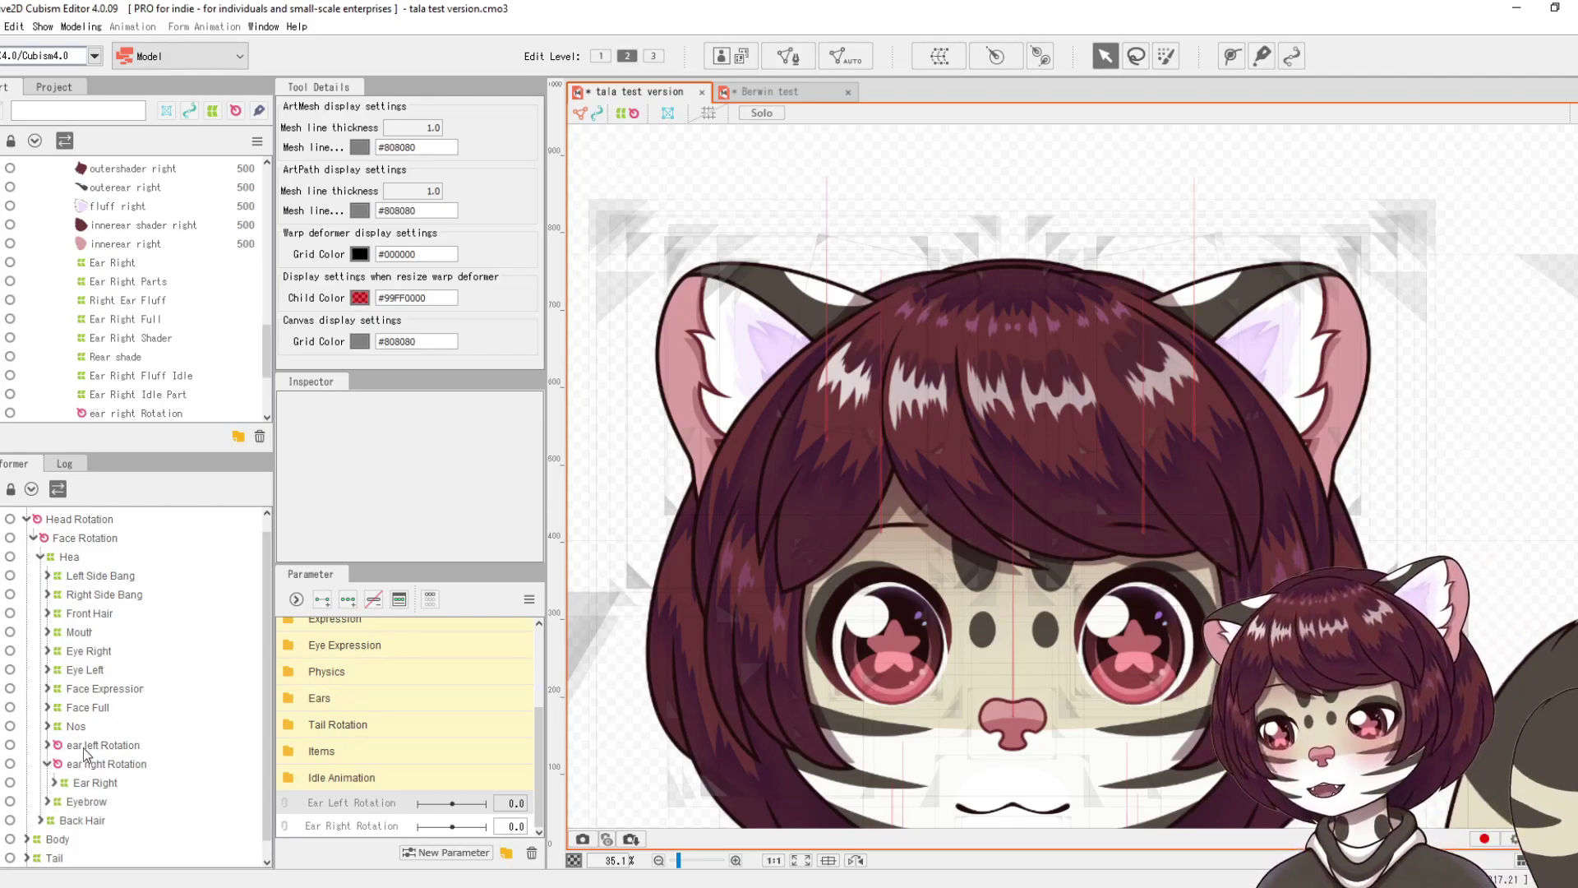
Step: Key ear left Rotation to Ear Left Rotation and set its angle to -10 at value 30
{"action": "left_click", "coordinate": [110, 747]}
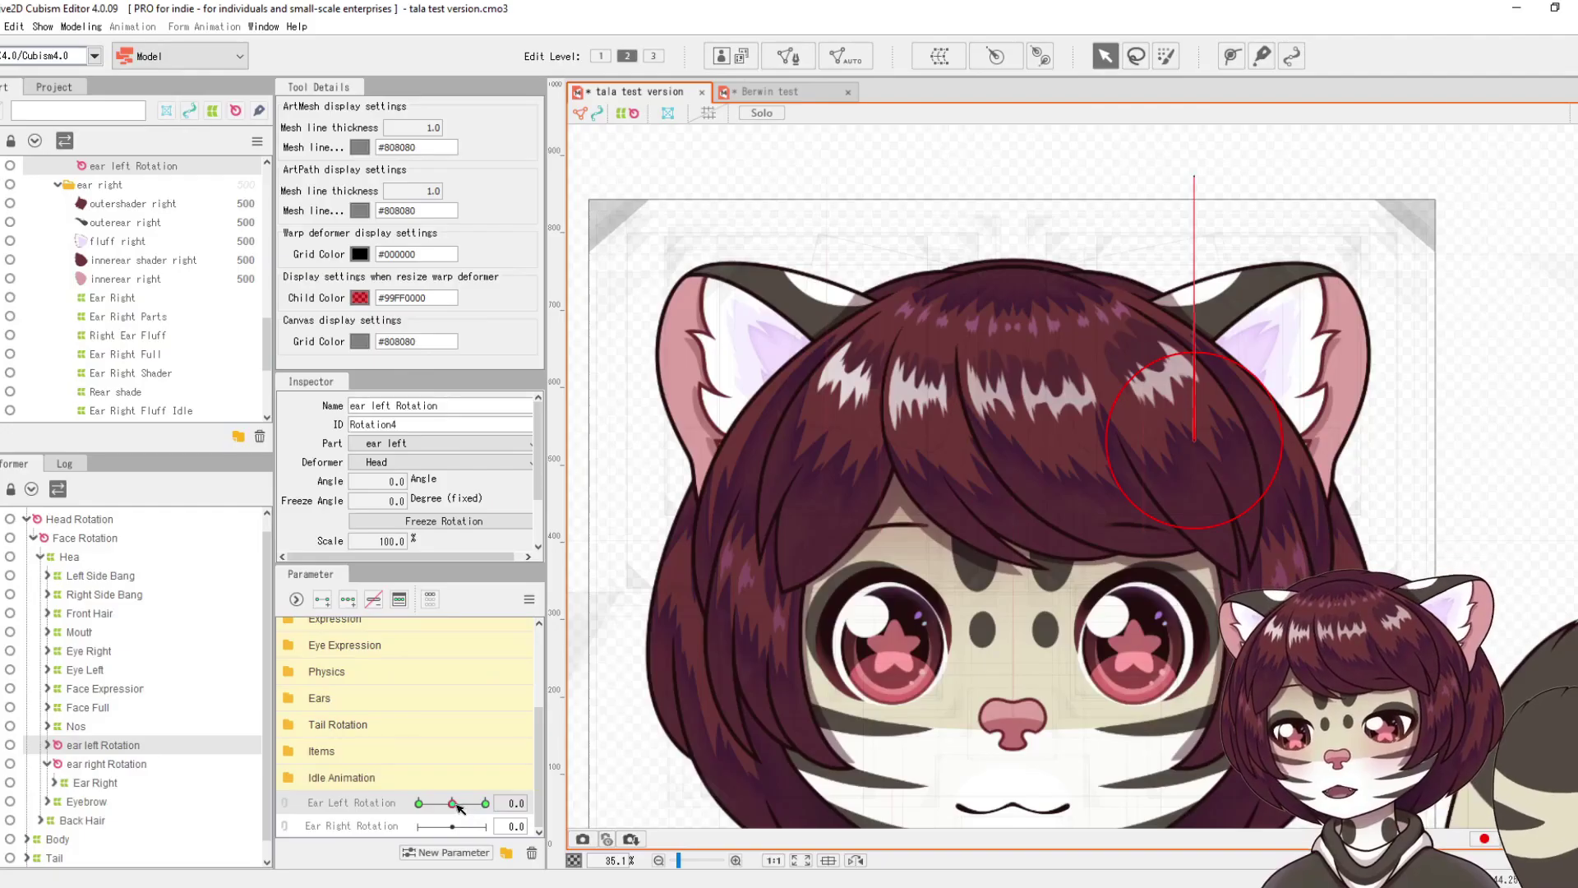
{"action": "left_click", "coordinate": [455, 803]}
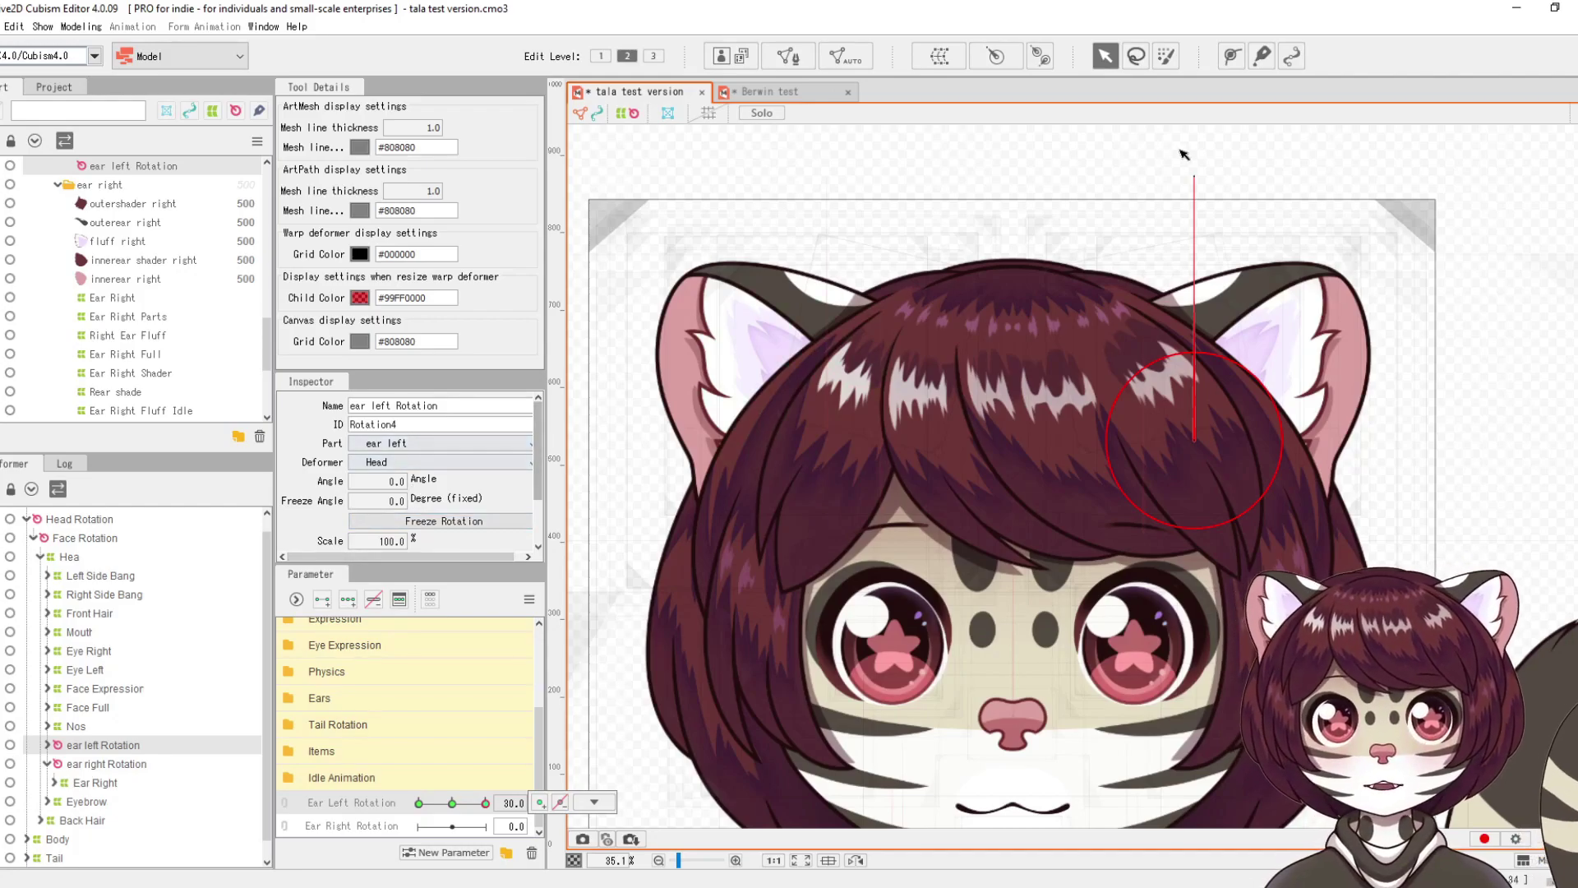
{"action": "left_click_drag", "start_coordinate": [1194, 176], "coordinate": [1146, 176]}
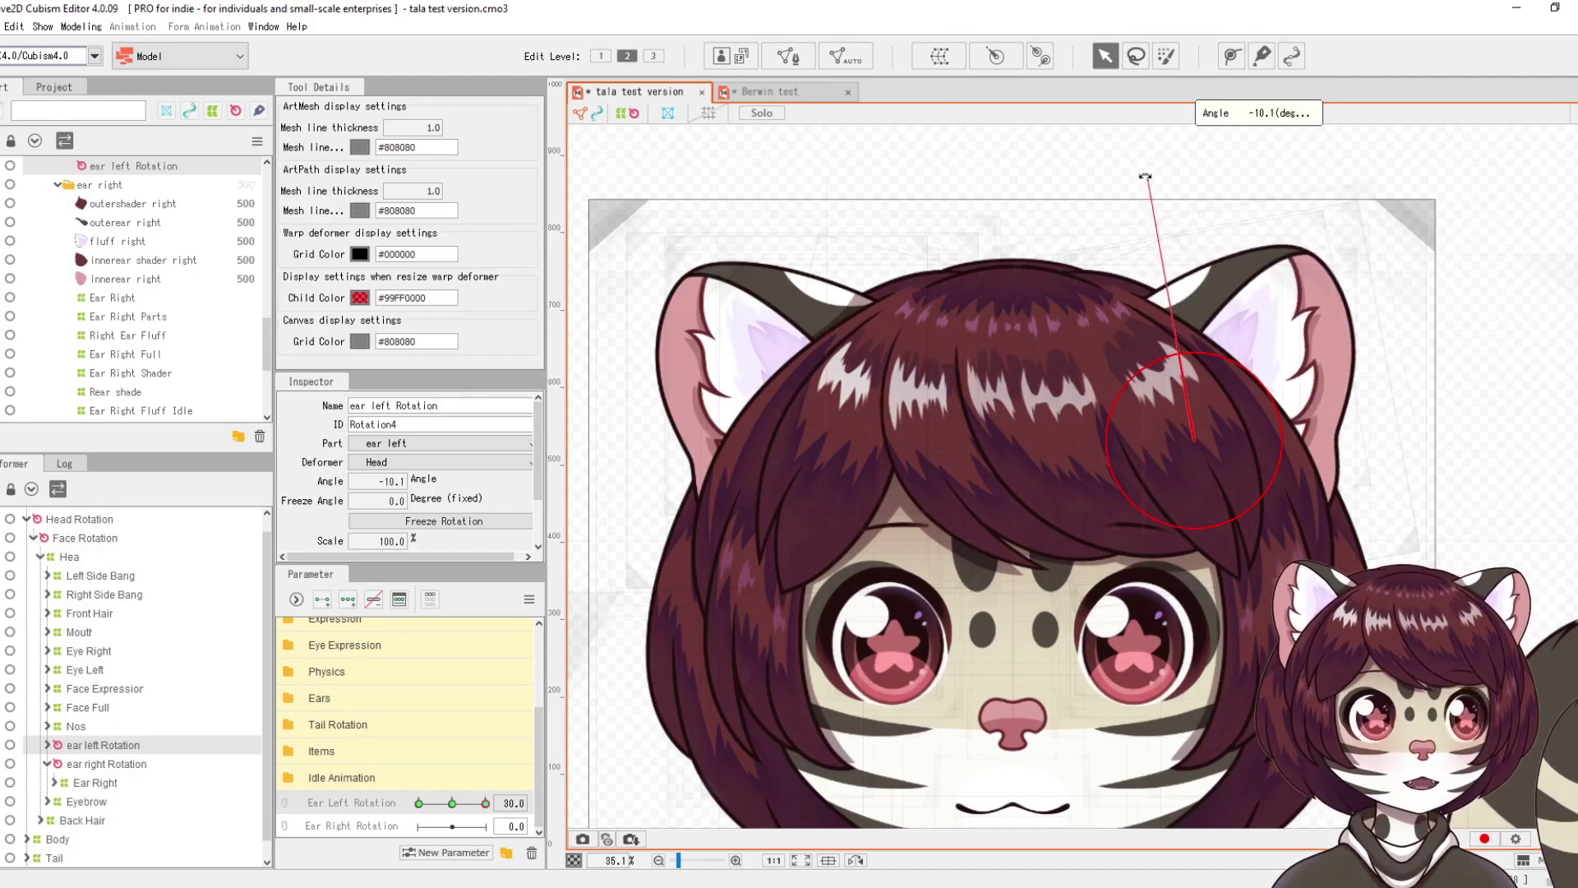
{"action": "left_click_drag", "start_coordinate": [1145, 176], "coordinate": [1144, 176]}
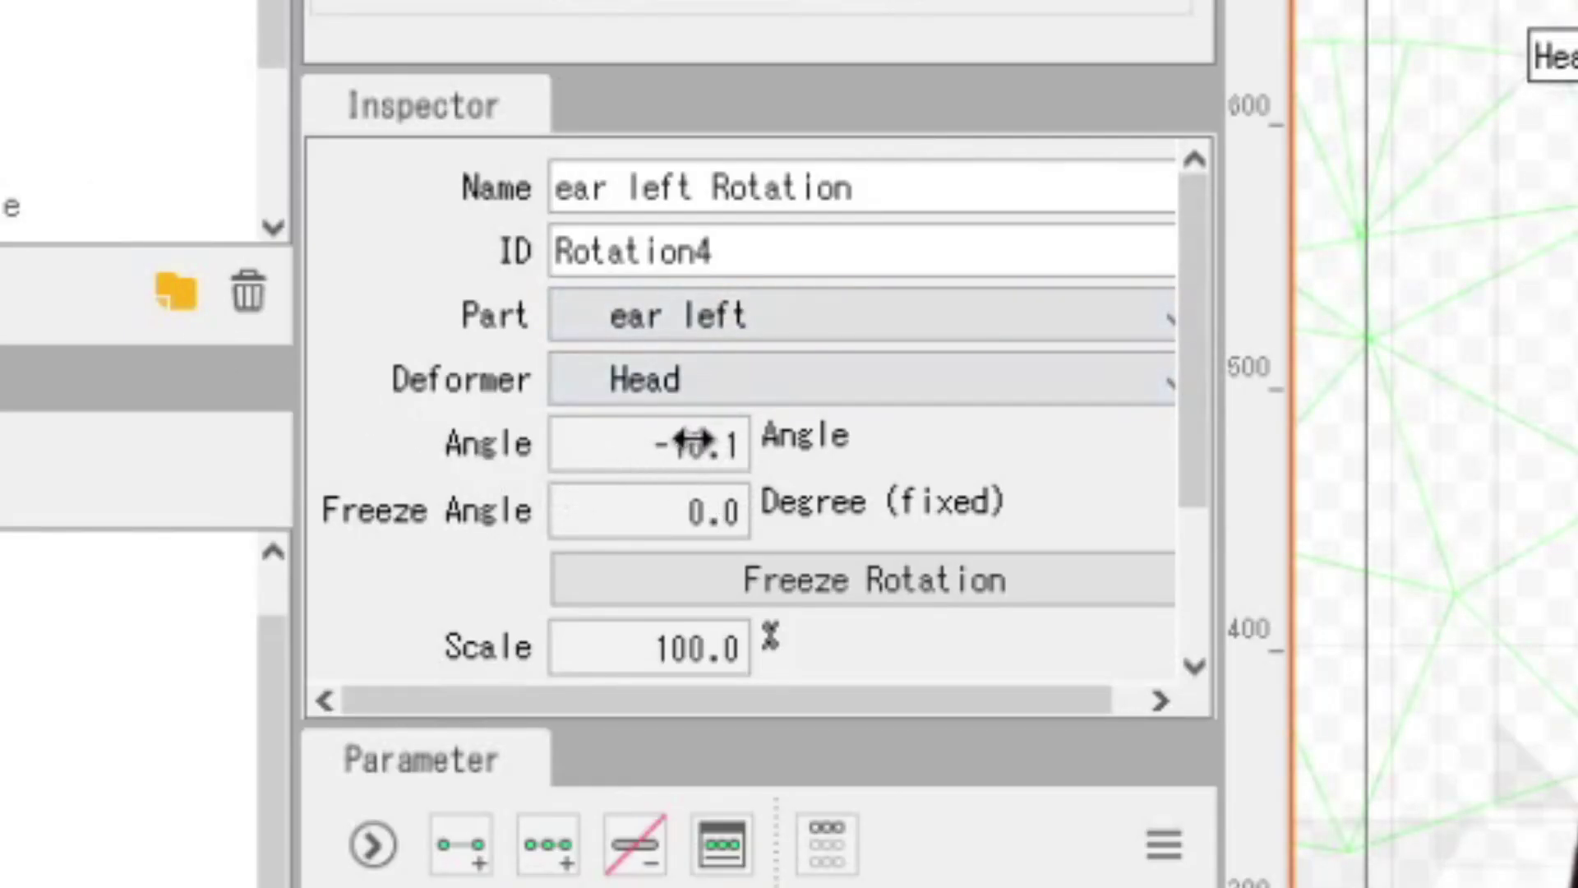
{"action": "left_click", "coordinate": [692, 441]}
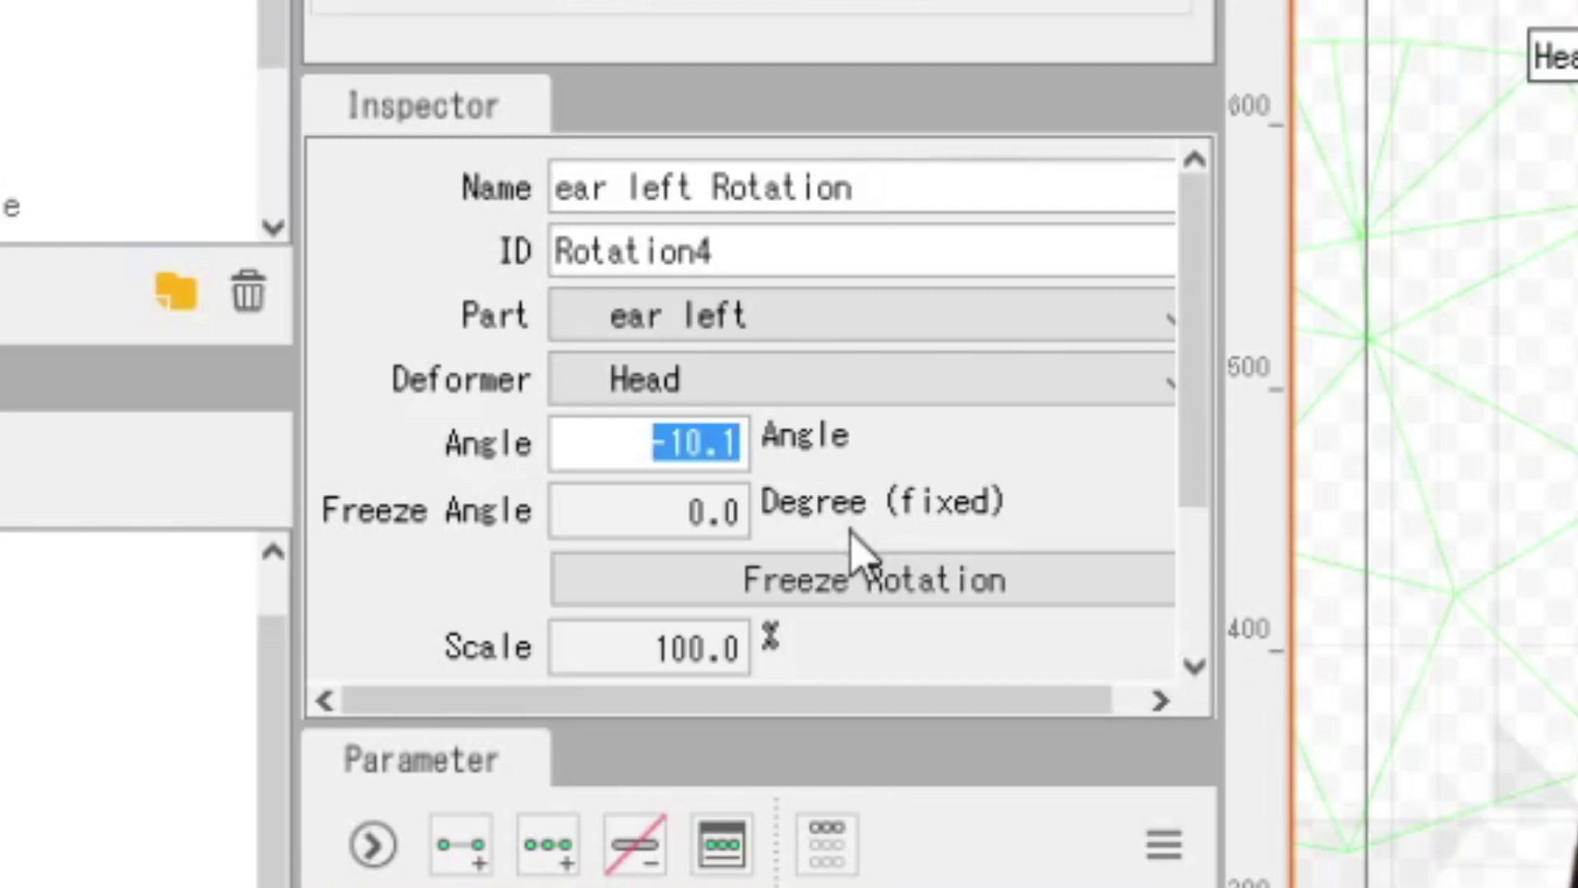
{"action": "type", "text": "-10"}
{"action": "key", "text": "Return"}
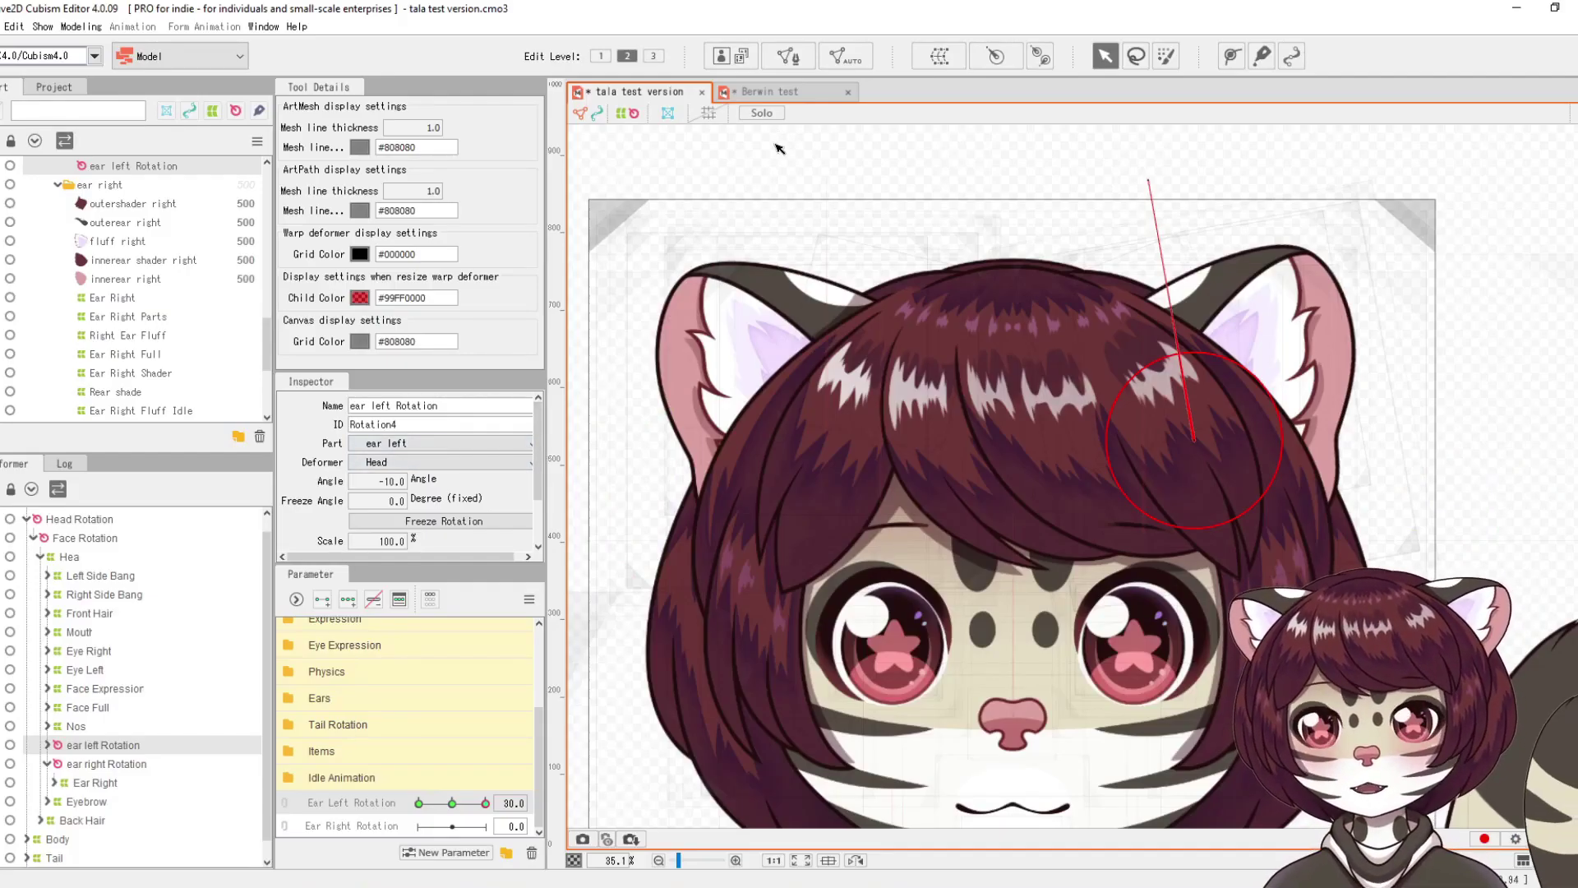
Step: With Ear Left Rotation at -30, set the ear left Rotation angle to 15
{"action": "left_click", "coordinate": [779, 148]}
{"action": "scroll", "coordinate": [1311, 482], "scroll_direction": "down", "scroll_amount": 2}
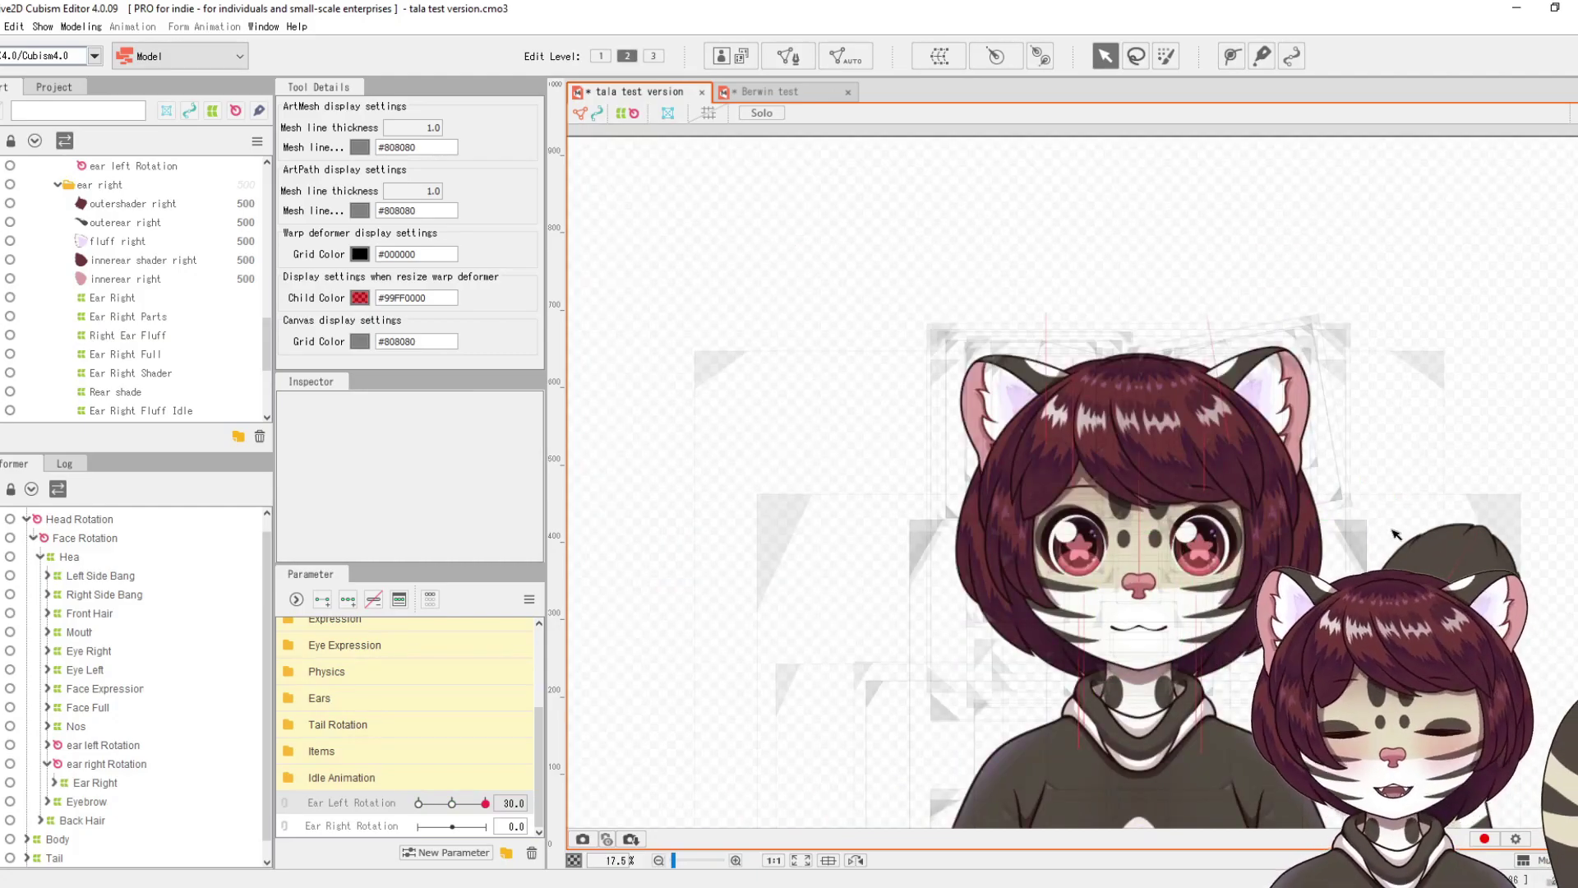
{"action": "scroll", "coordinate": [1395, 536], "scroll_direction": "up", "scroll_amount": 3}
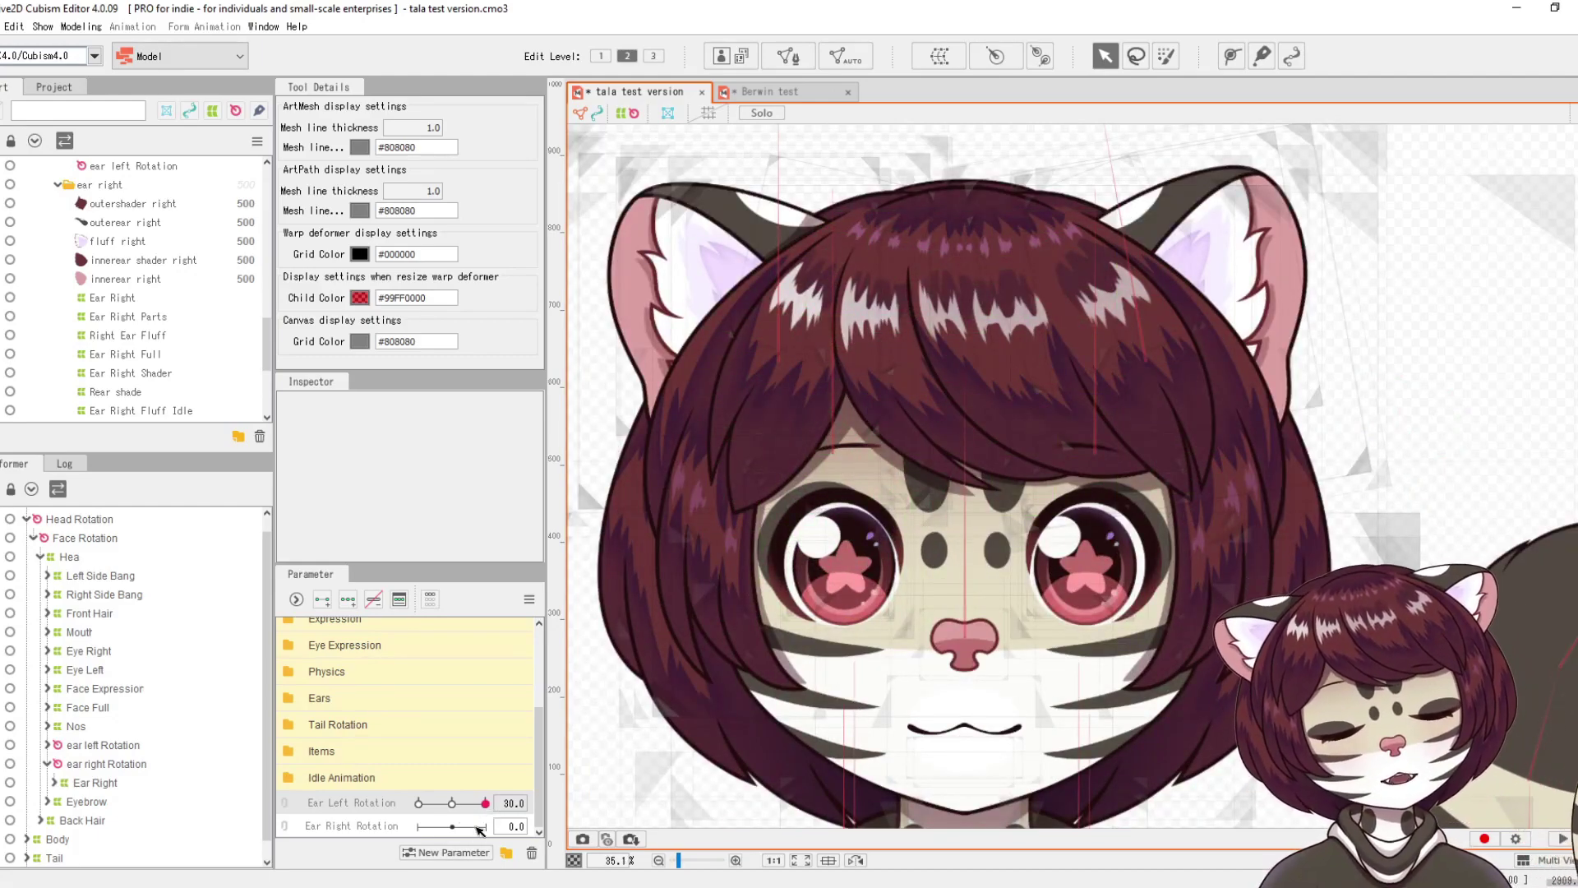
{"action": "left_click_drag", "start_coordinate": [495, 809], "coordinate": [446, 806]}
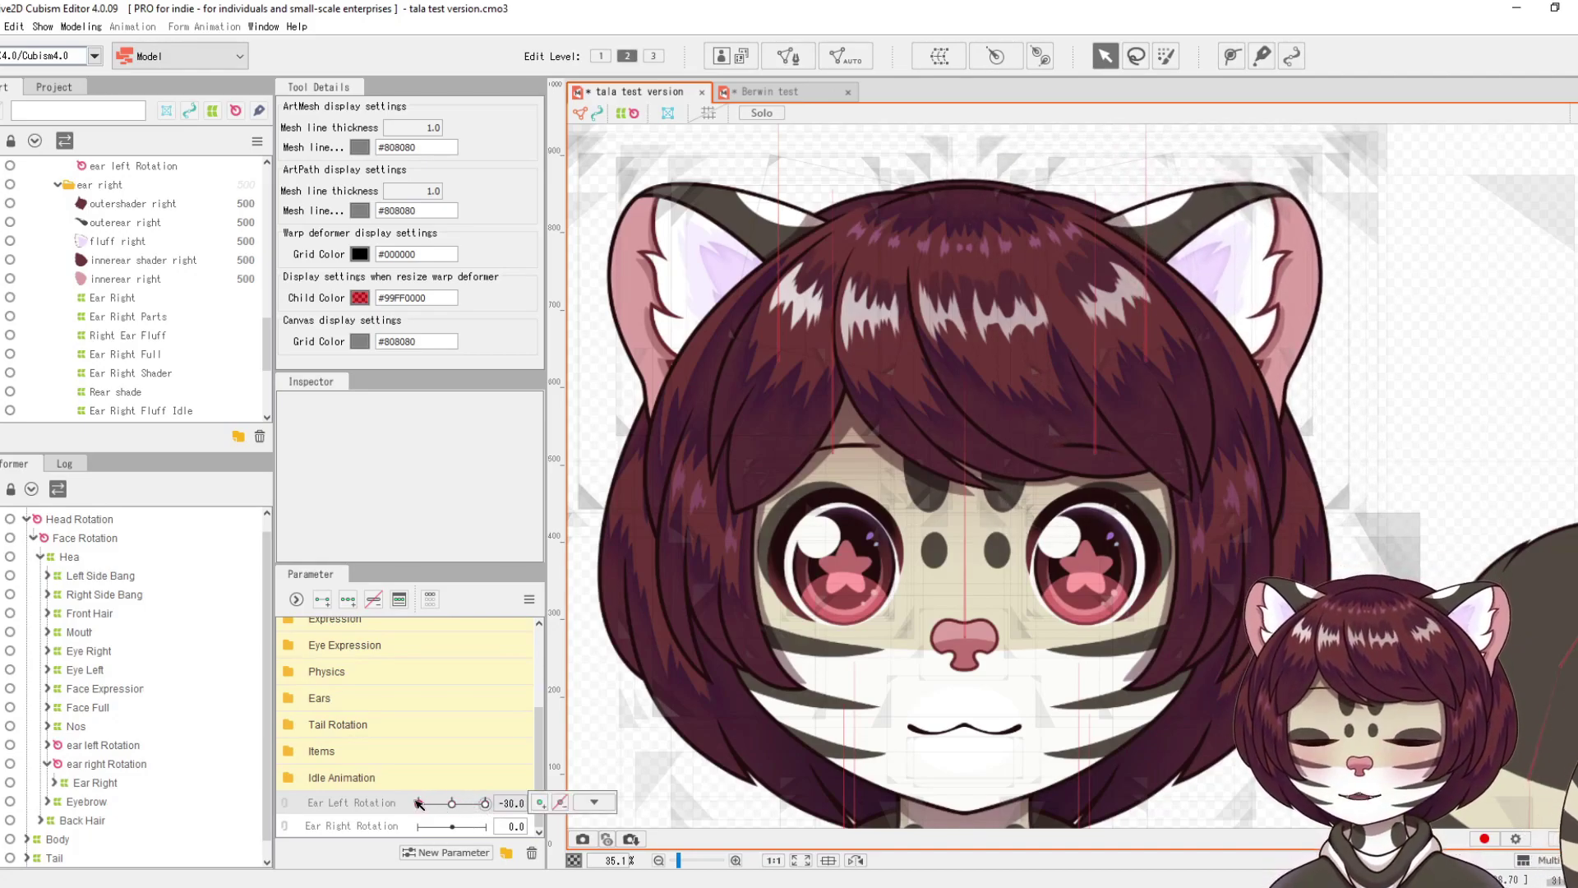
{"action": "left_click", "coordinate": [86, 746]}
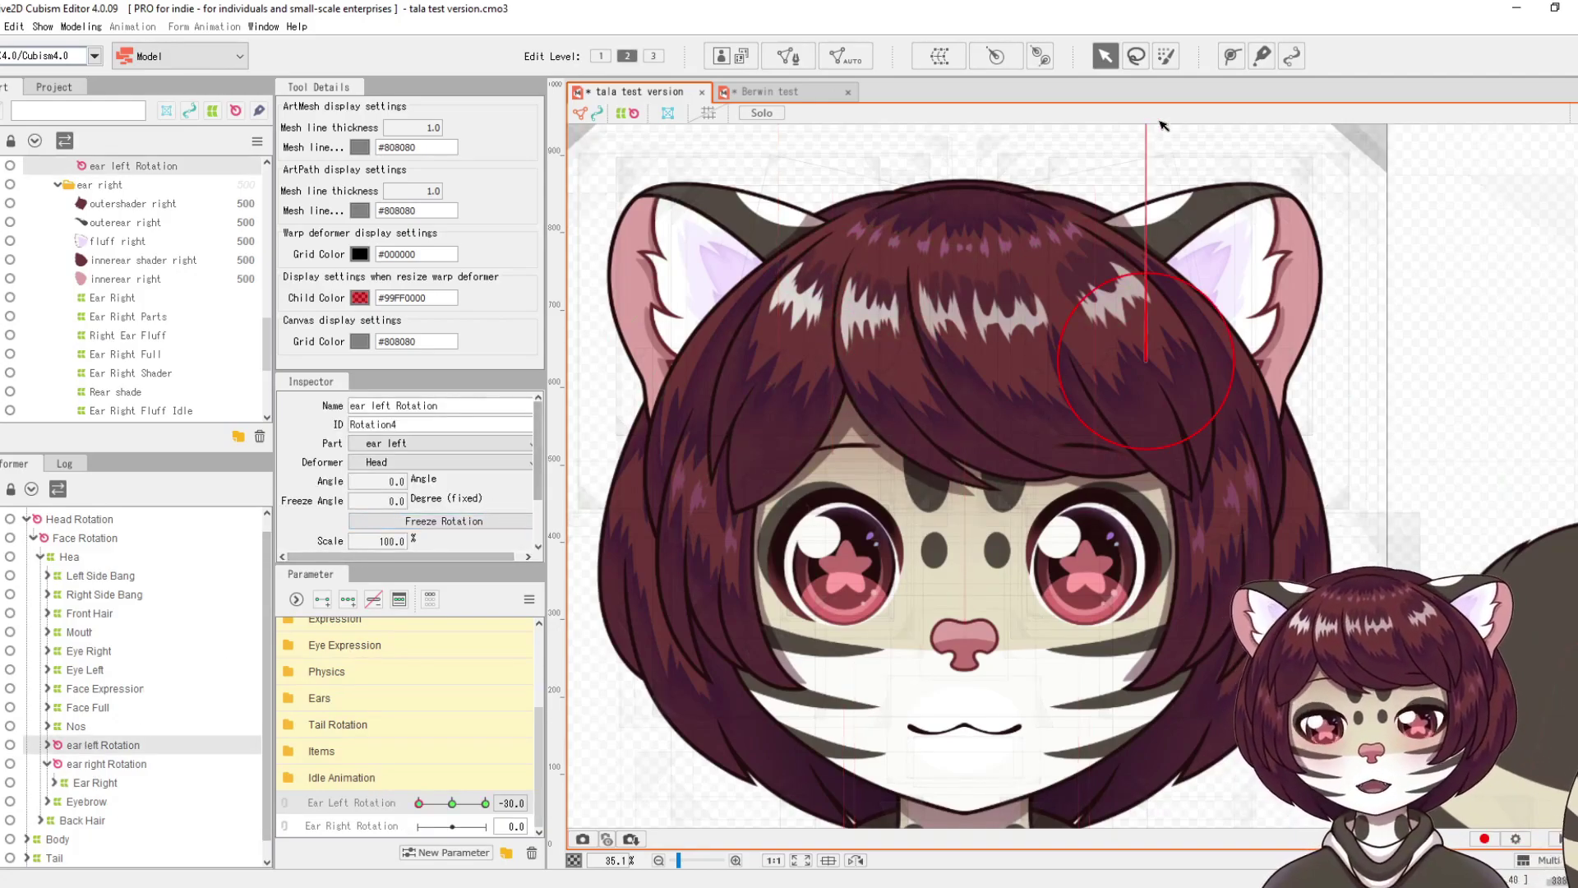
{"action": "scroll", "coordinate": [1152, 148], "scroll_direction": "down", "scroll_amount": 1}
{"action": "scroll", "coordinate": [1151, 147], "scroll_direction": "down", "scroll_amount": 1}
{"action": "scroll", "coordinate": [1167, 146], "scroll_direction": "up", "scroll_amount": 2}
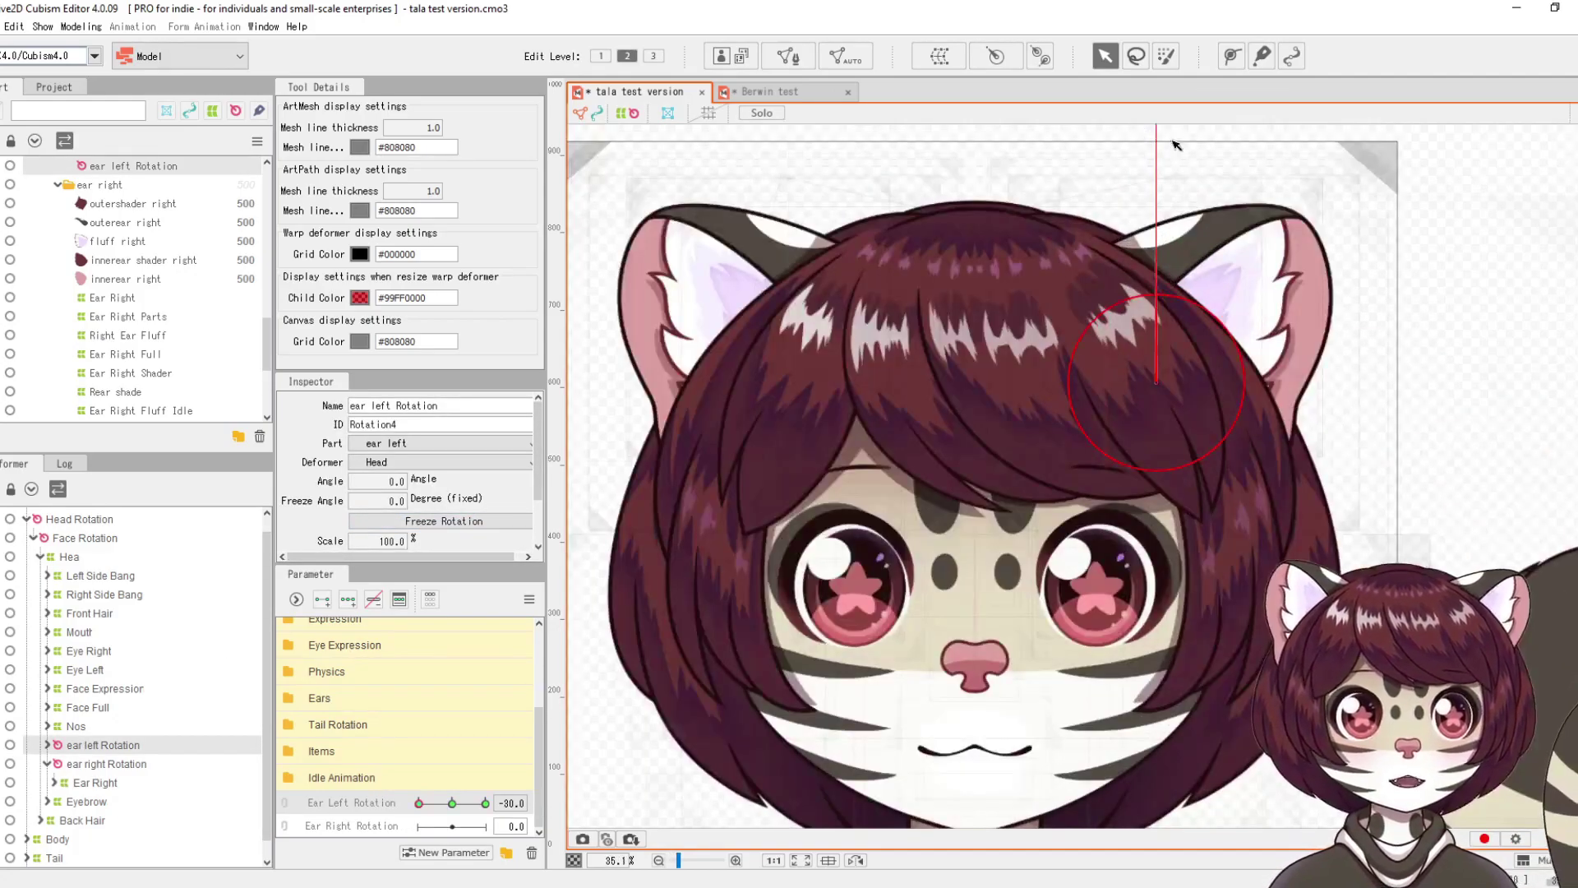
{"action": "left_click_drag", "start_coordinate": [1155, 126], "coordinate": [1219, 145]}
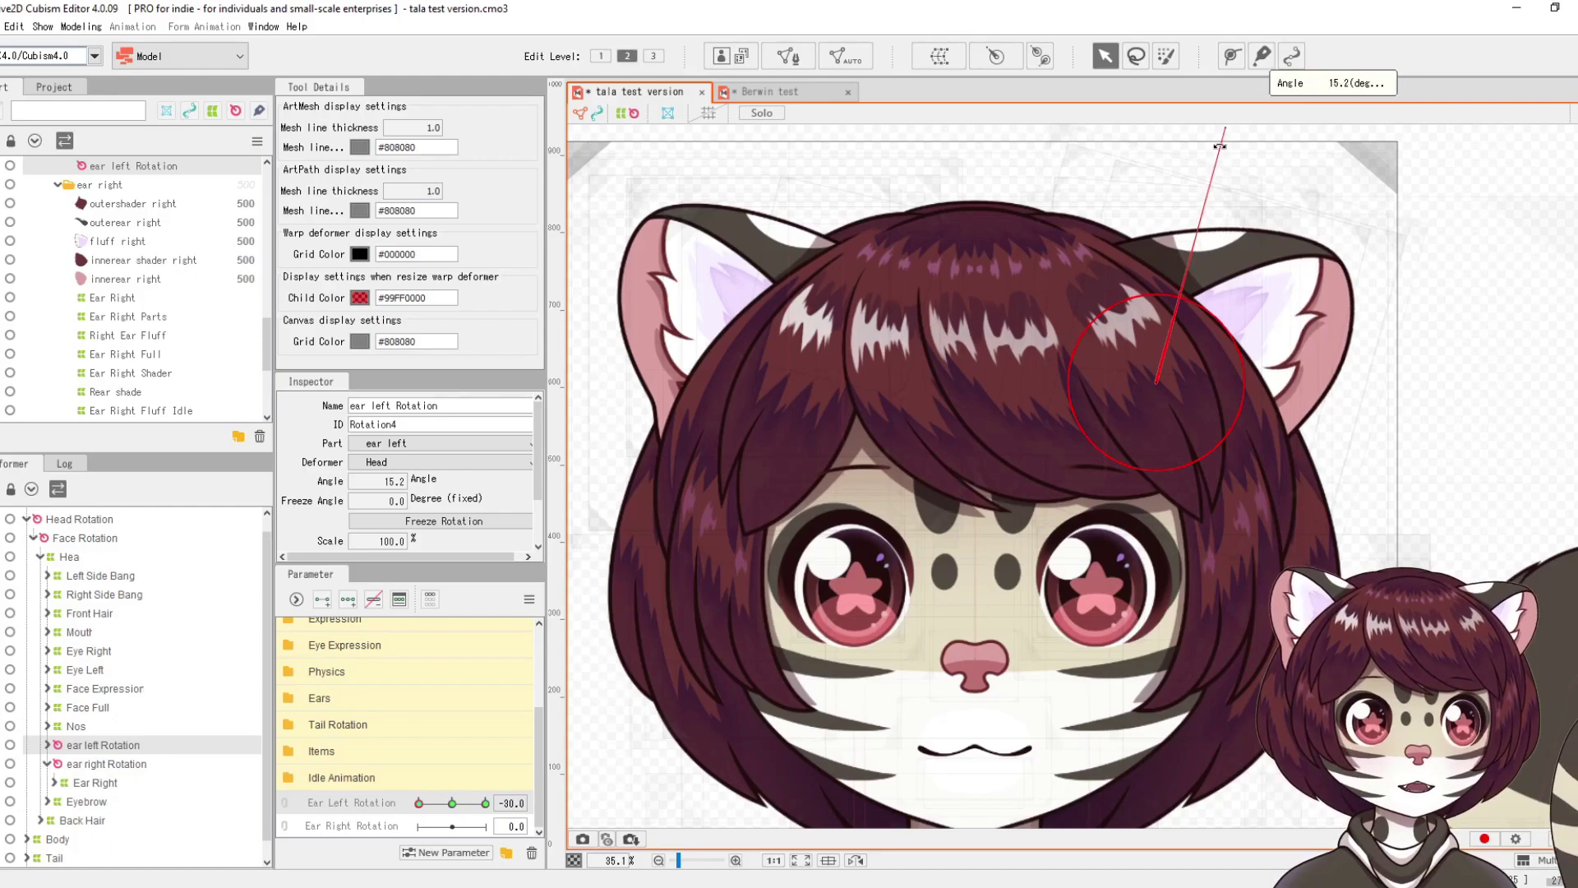
{"action": "left_click", "coordinate": [395, 479]}
{"action": "type", "text": "15"}
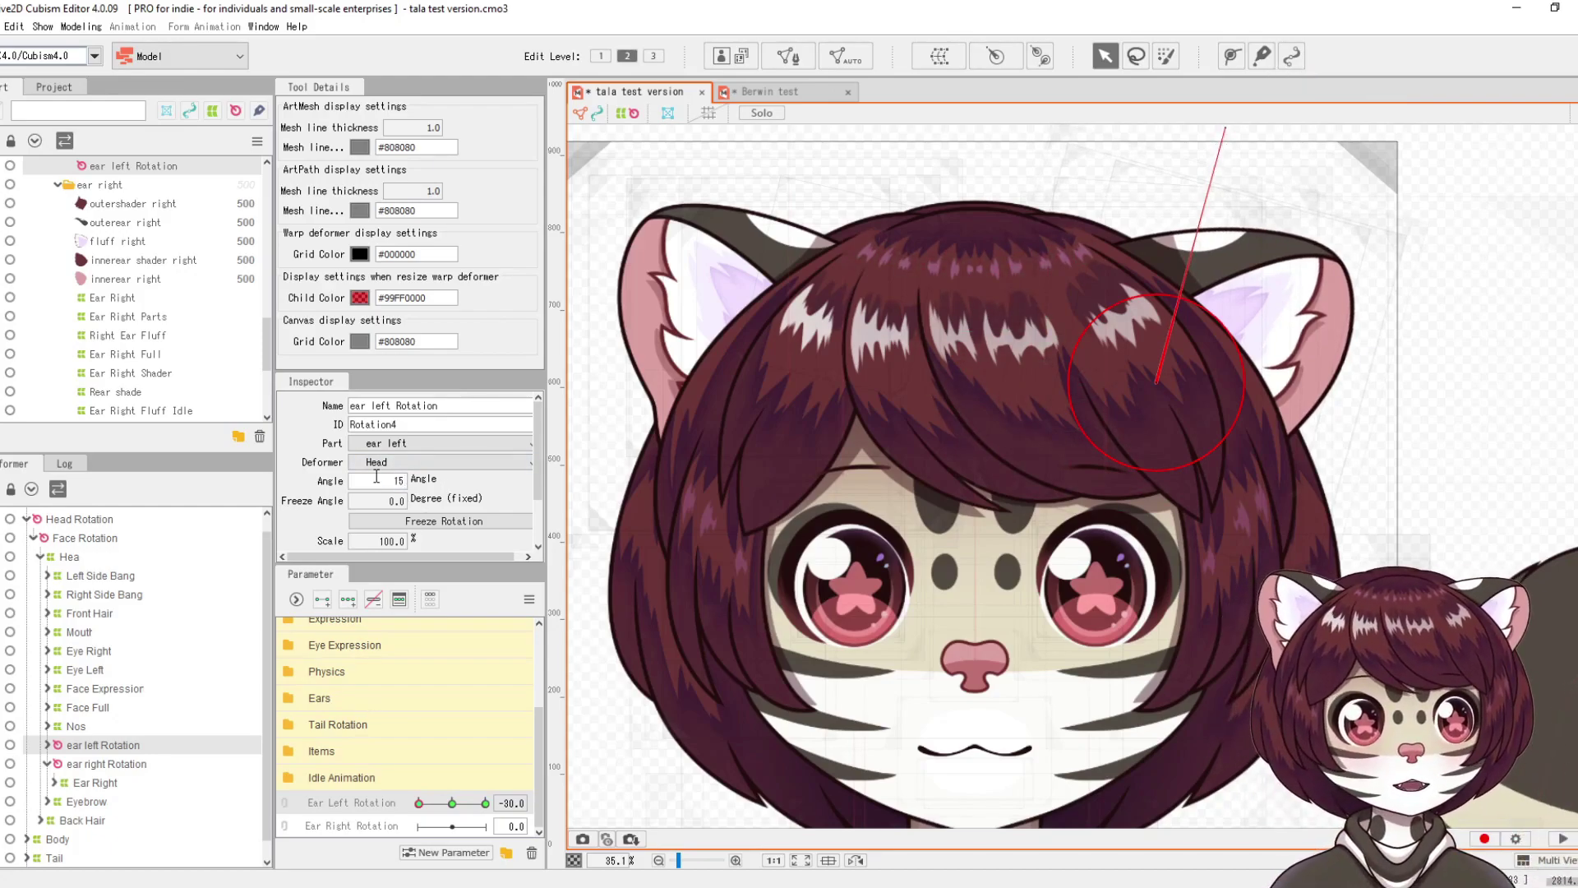
{"action": "key", "text": "Return"}
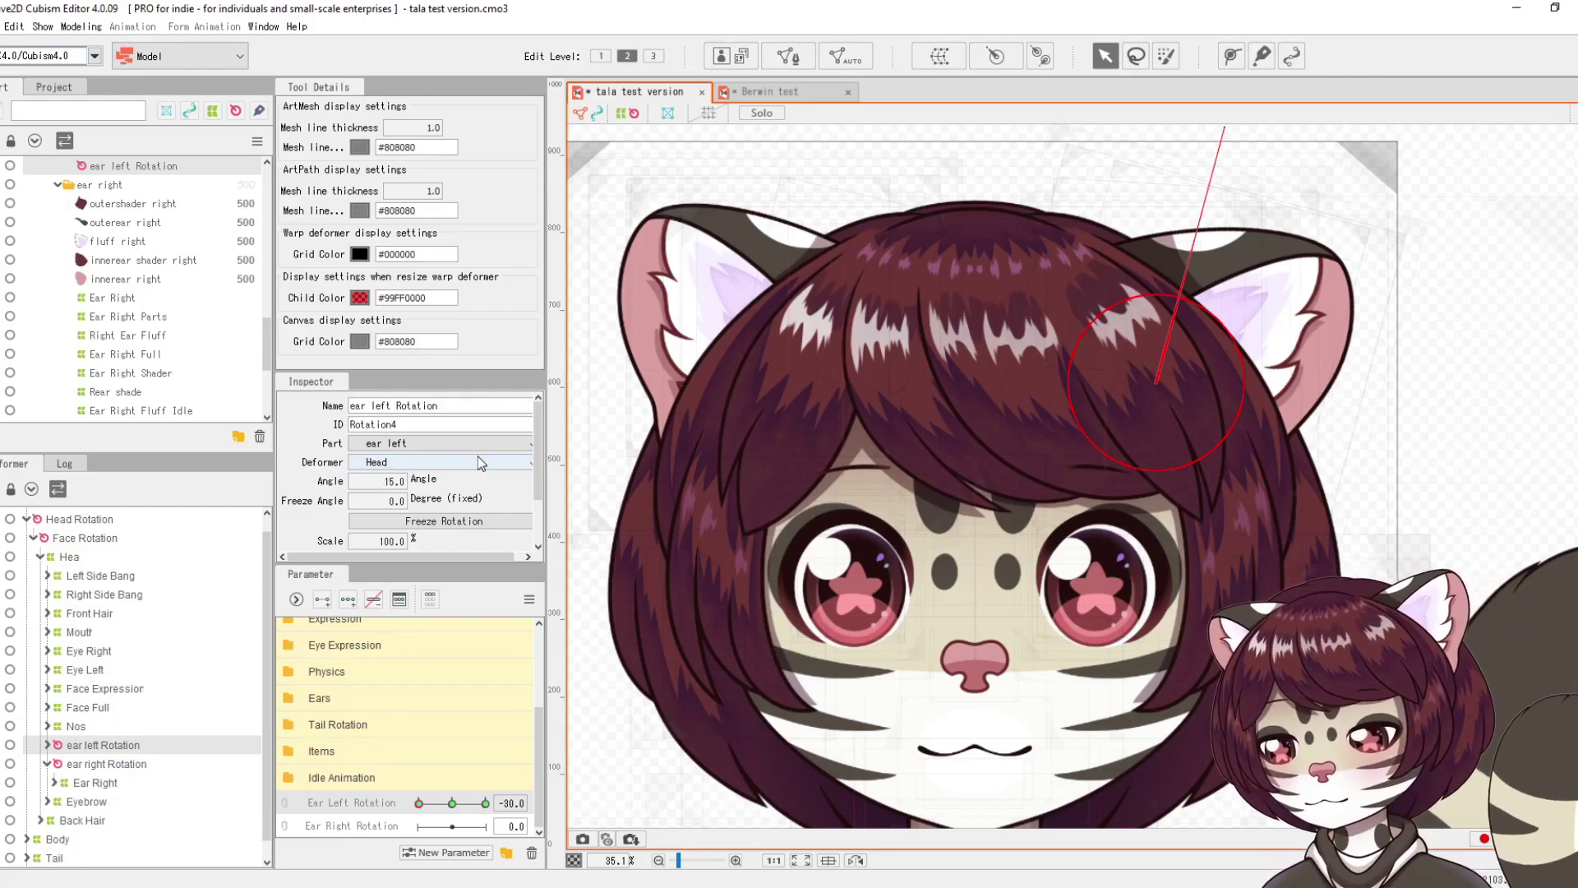
Step: Add three keys to Ear Right Rotation and set the ear right Rotation angle to 10 at 30
{"action": "left_click", "coordinate": [119, 767]}
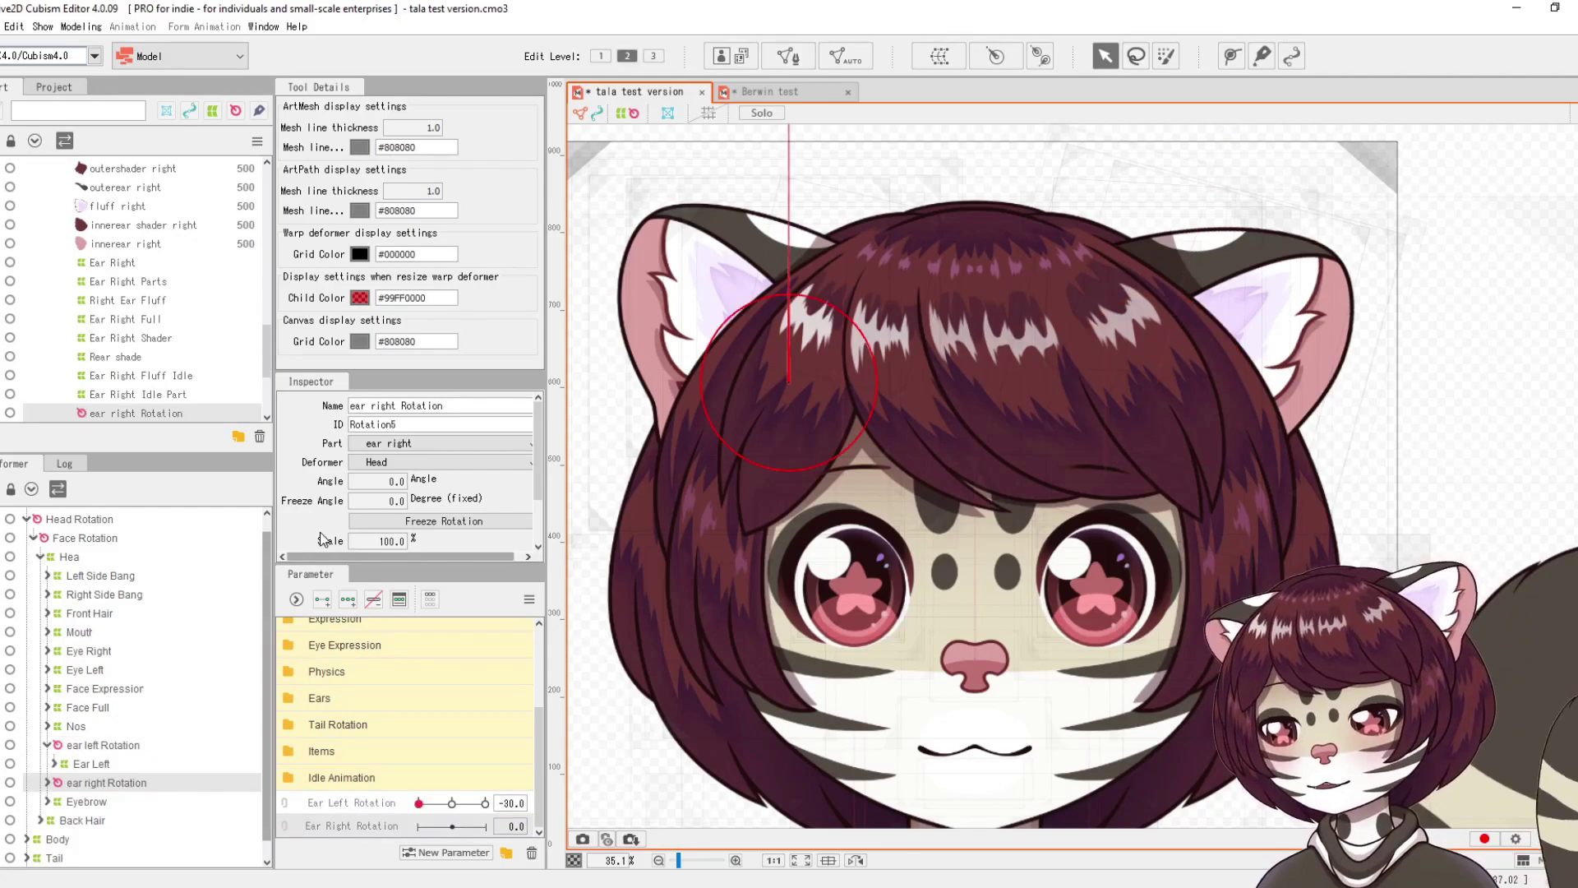
{"action": "left_click", "coordinate": [349, 599]}
{"action": "left_click_drag", "start_coordinate": [454, 829], "coordinate": [469, 830]}
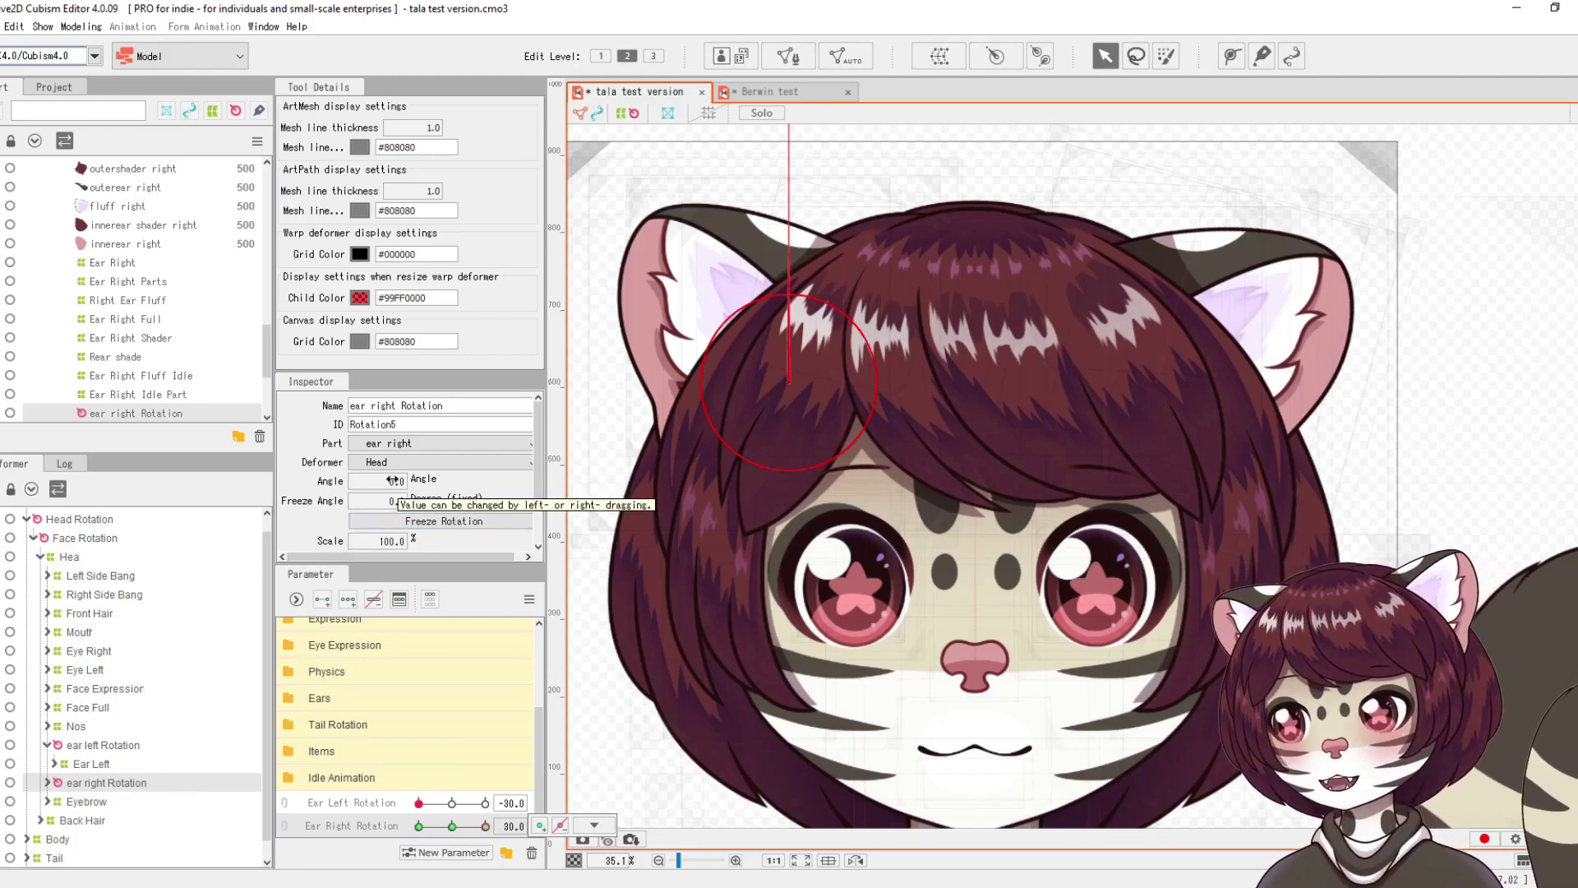
{"action": "left_click", "coordinate": [393, 479]}
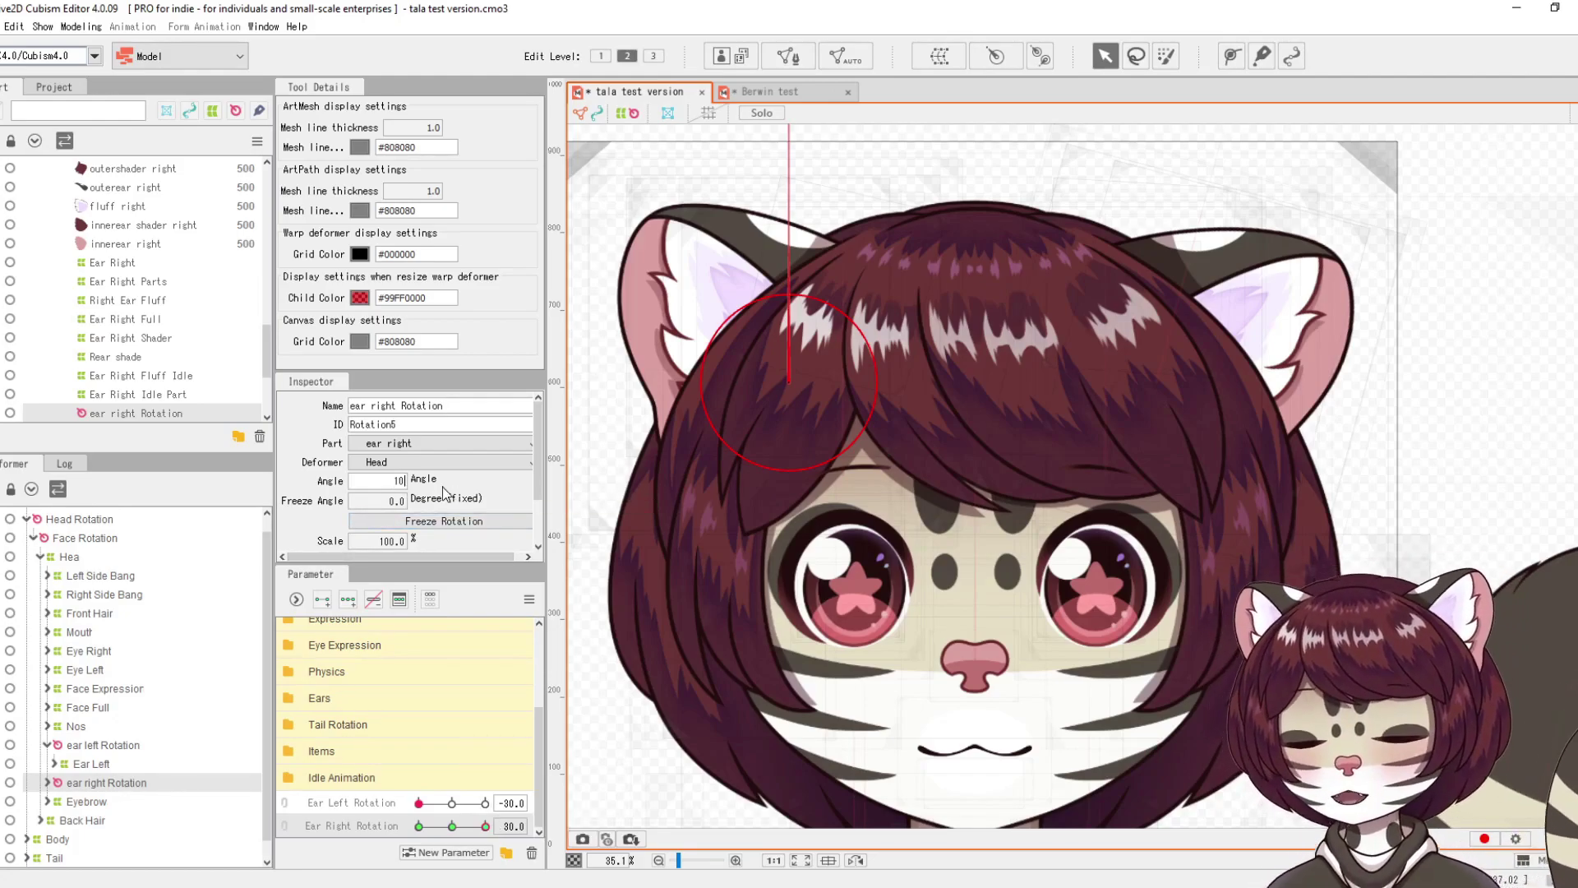
{"action": "type", "text": "10"}
{"action": "key", "text": "Return"}
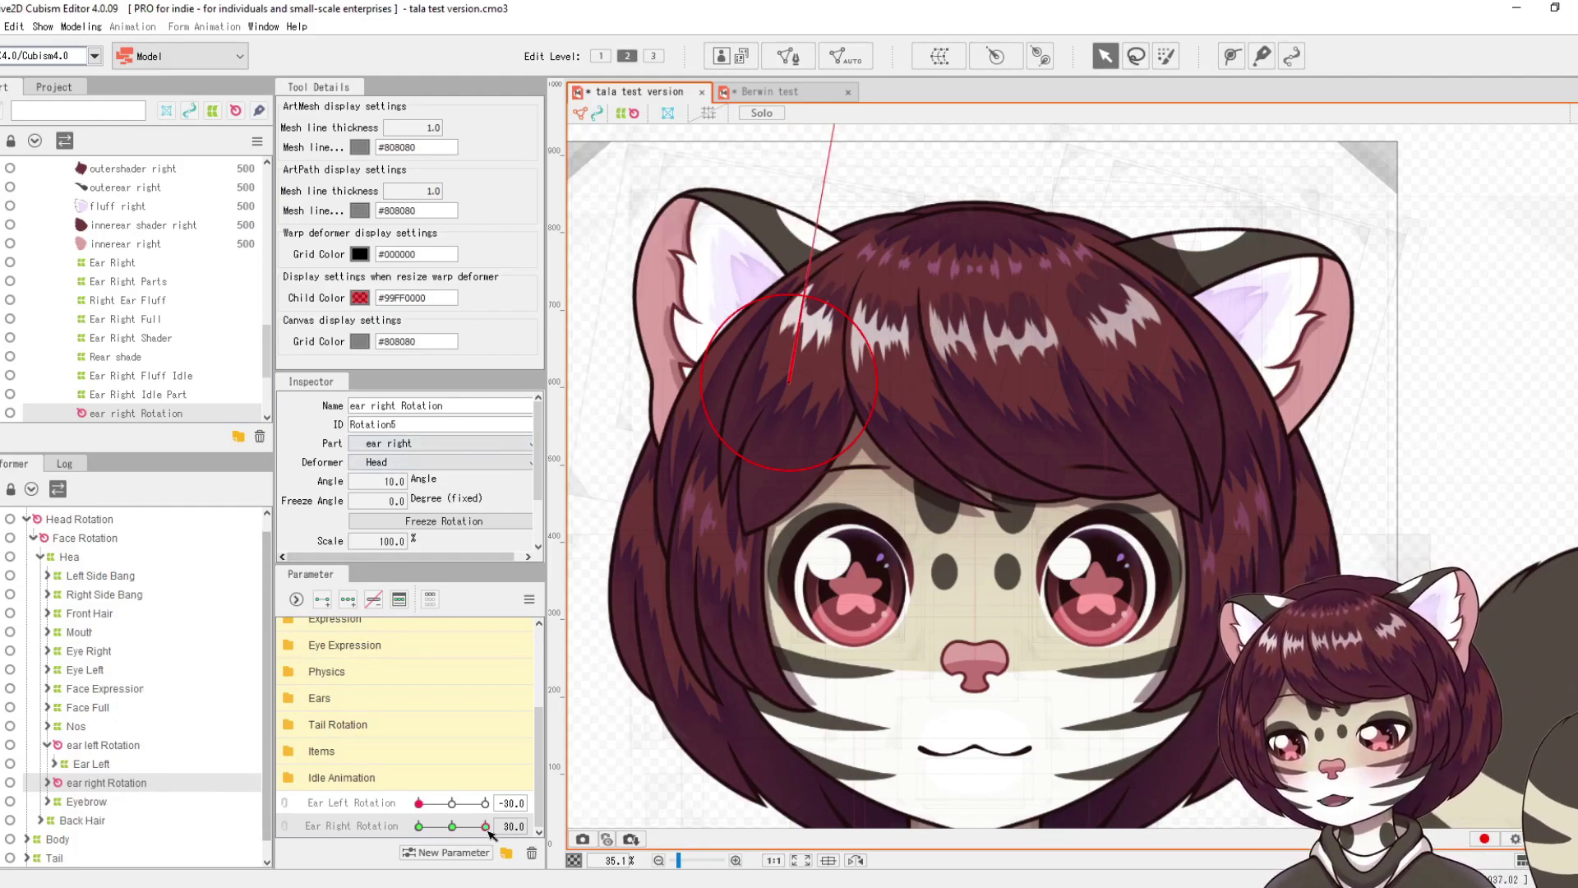
Step: At Ear Right Rotation -30, set the right ear angle to -15, then deselect
{"action": "left_click_drag", "start_coordinate": [485, 826], "coordinate": [418, 826]}
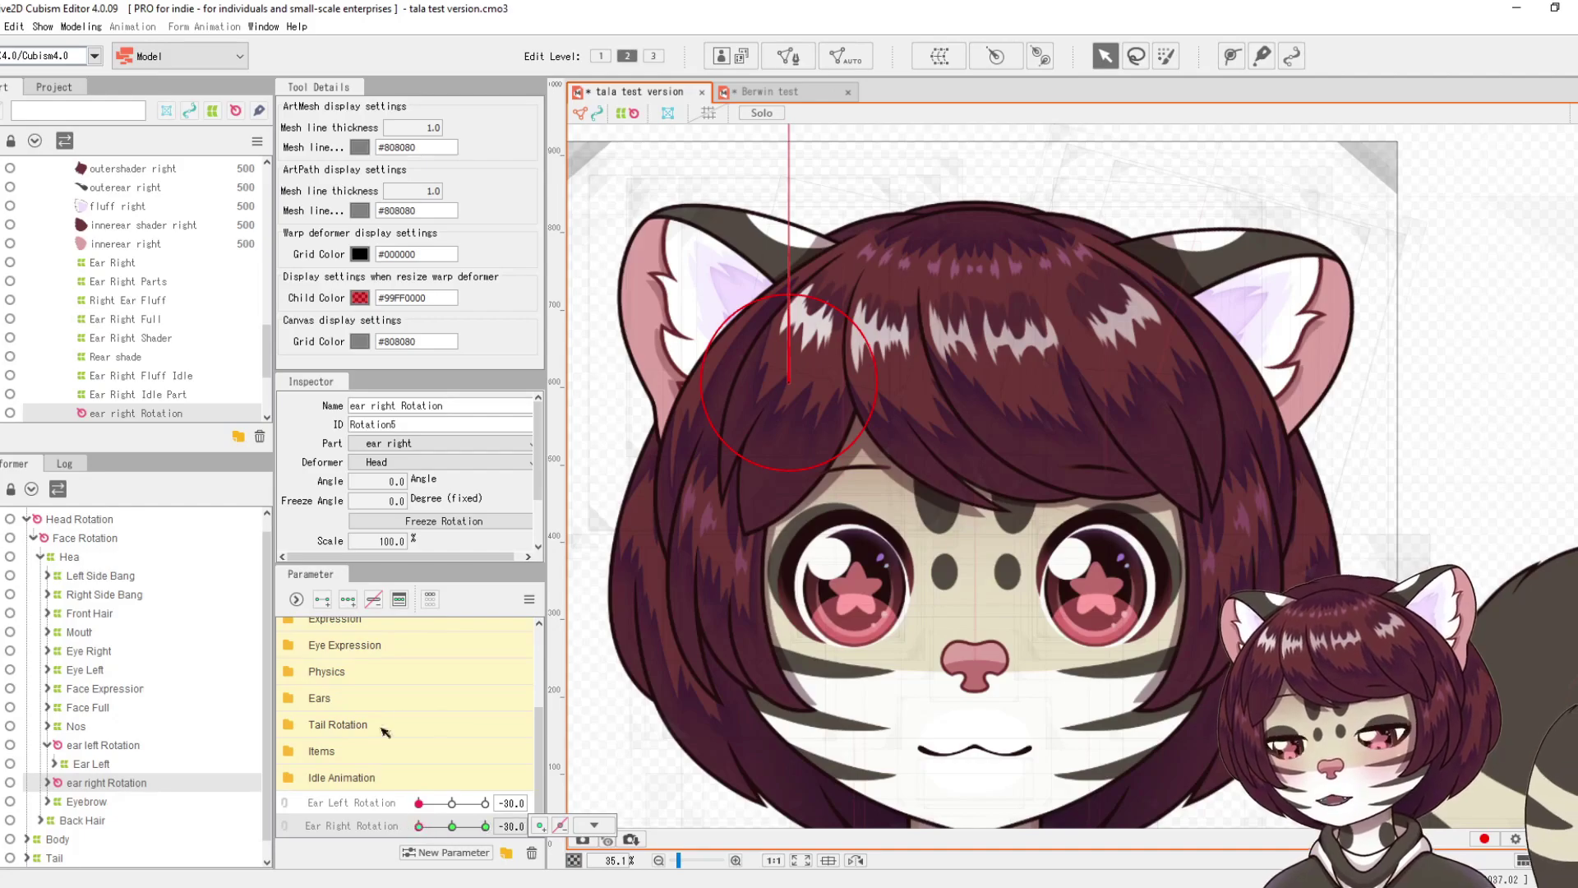
{"action": "left_click", "coordinate": [396, 479]}
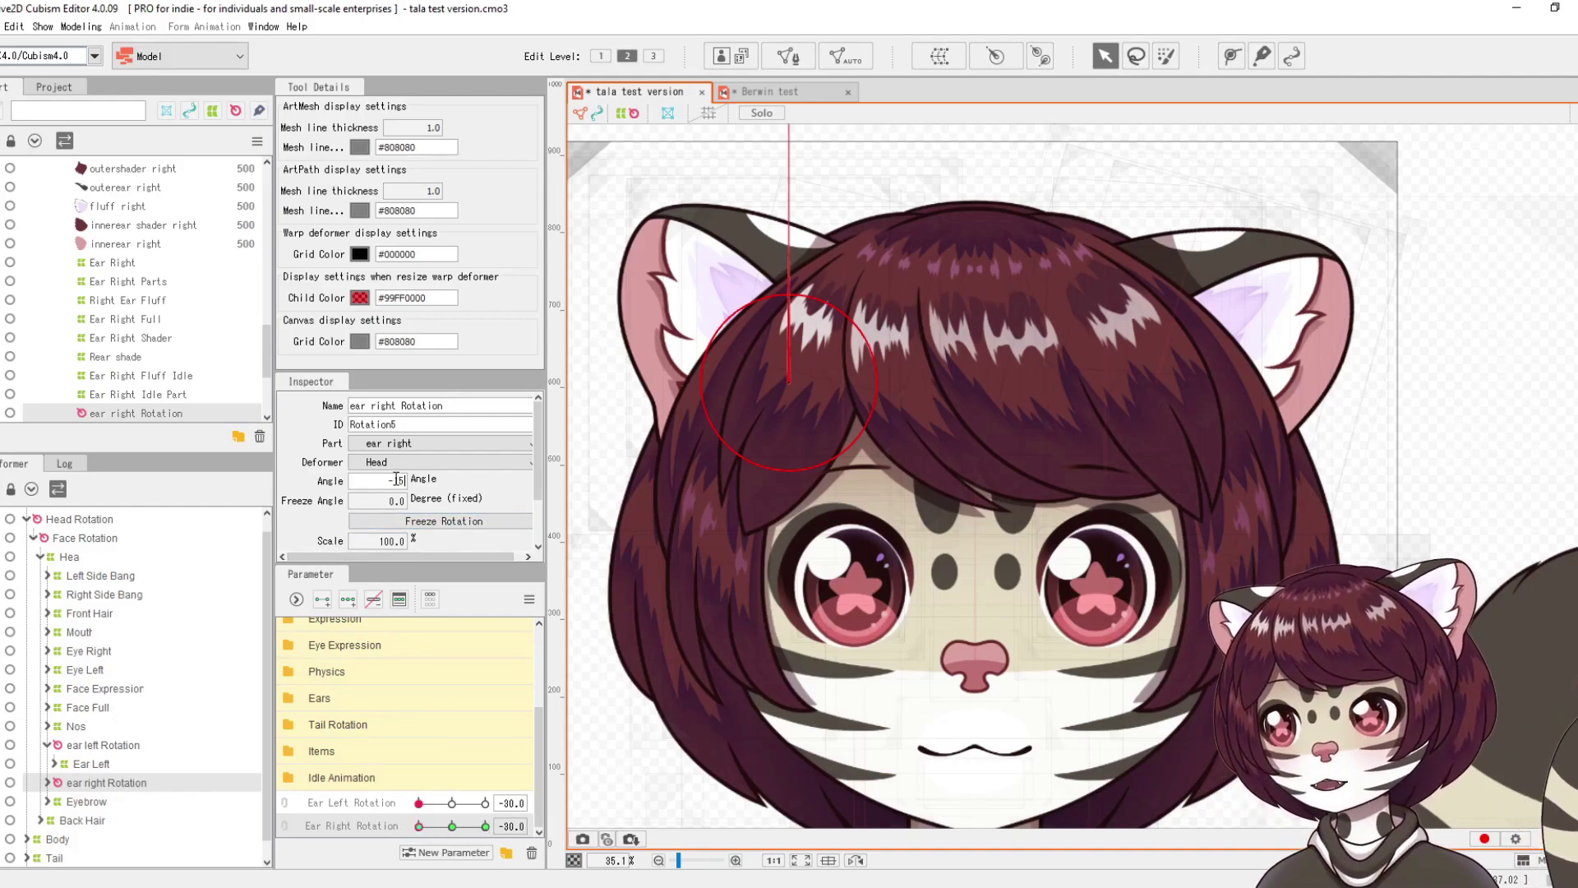
{"action": "type", "text": "-15"}
{"action": "key", "text": "Return"}
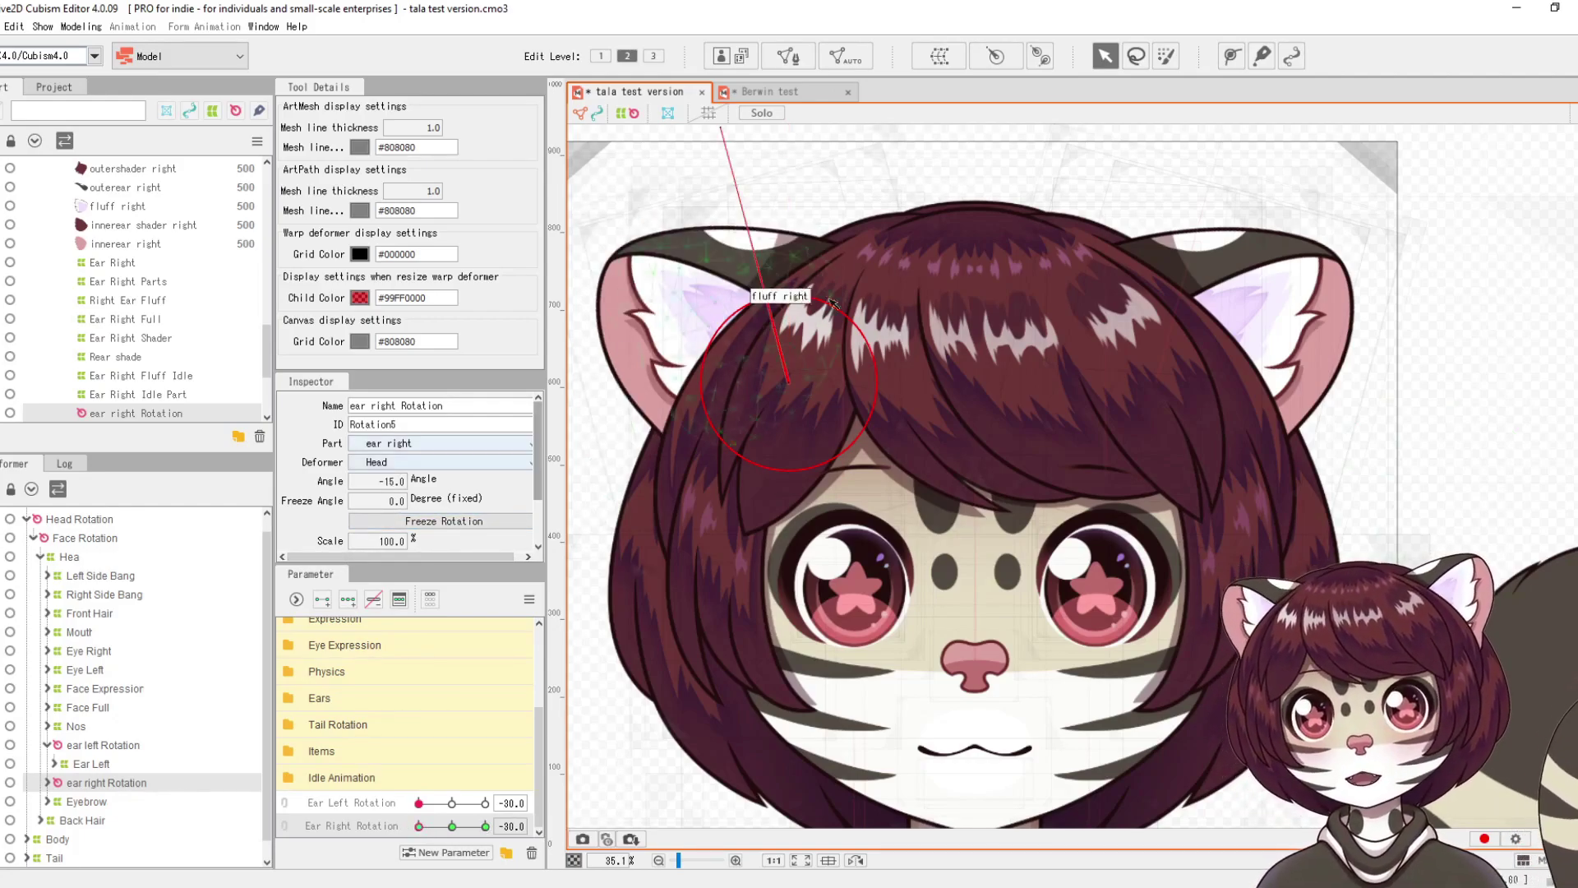
{"action": "left_click", "coordinate": [1205, 559]}
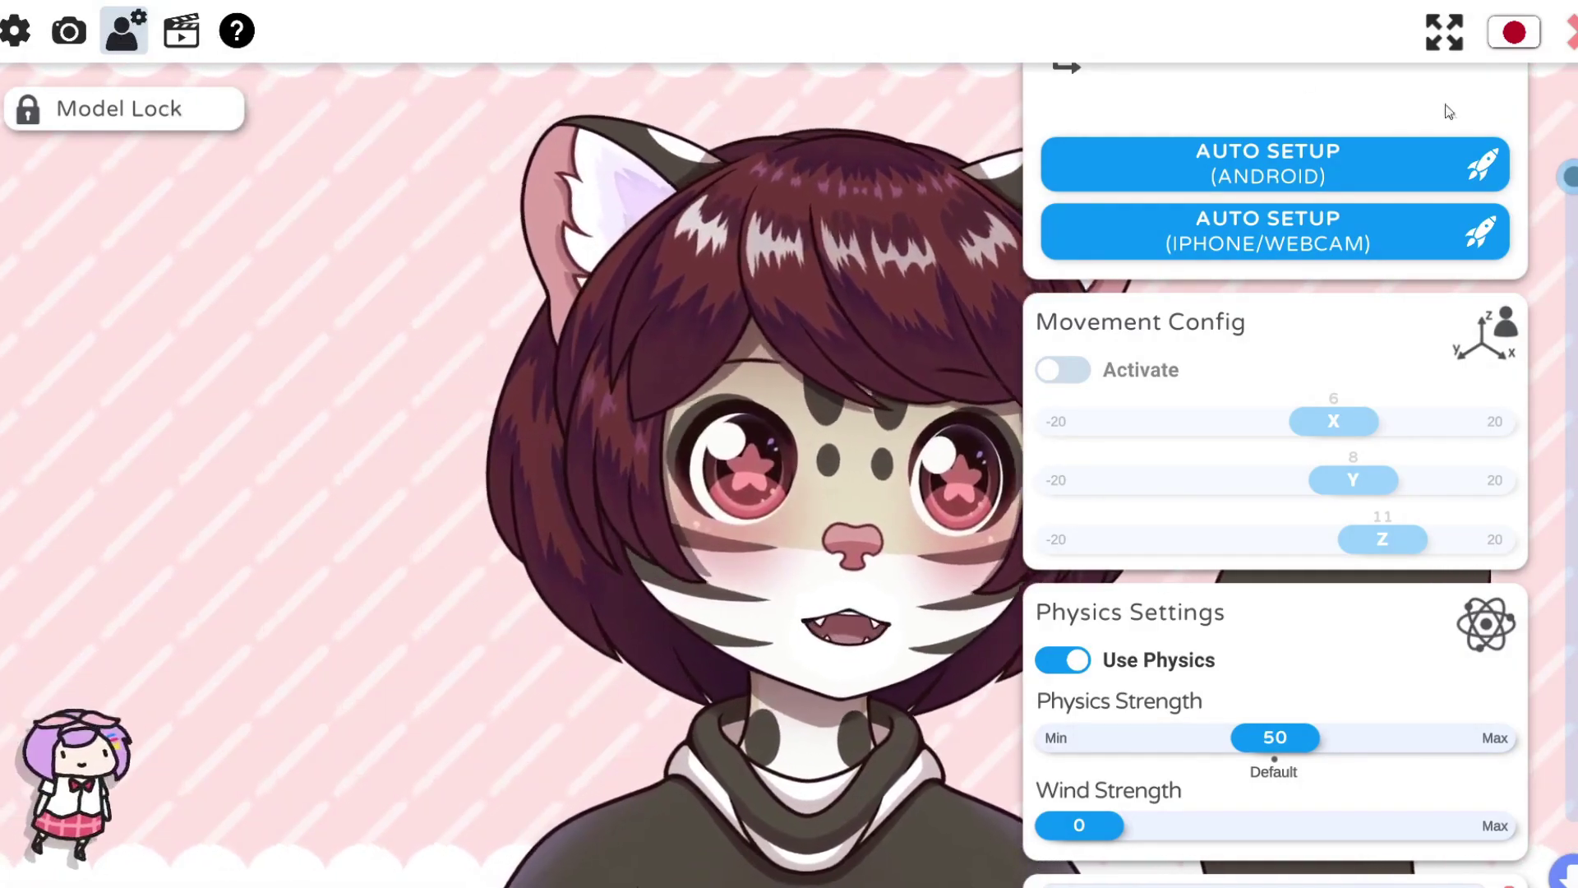
Step: Add a new empty mapping below FaceAngleZ → Bodytilt in the cat model's parameter list
{"action": "scroll", "coordinate": [1475, 117], "scroll_direction": "up", "scroll_amount": 3}
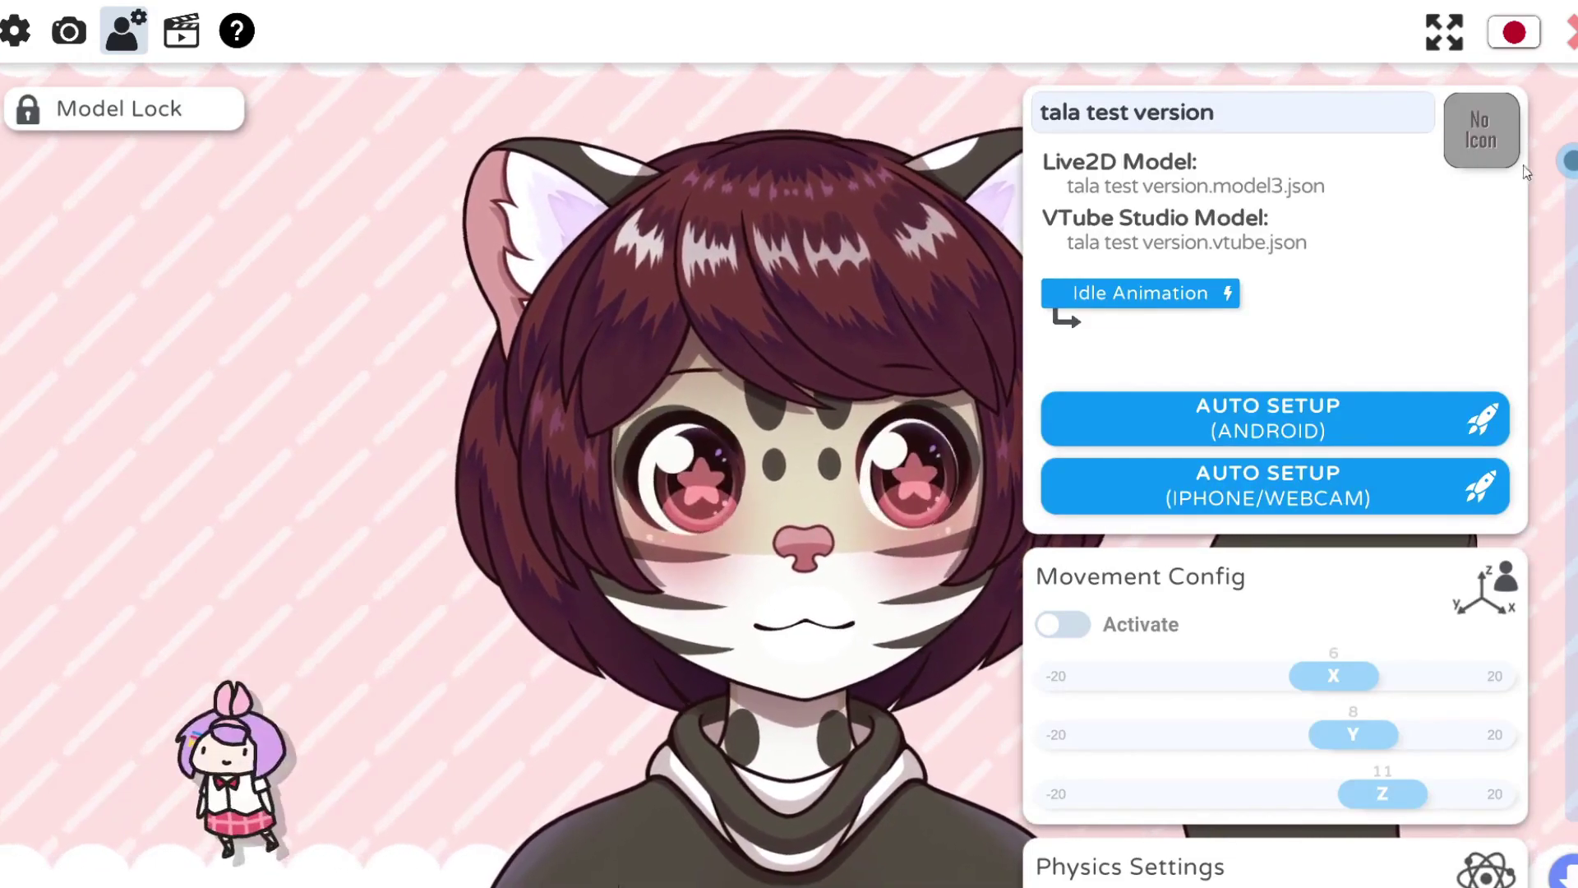
{"action": "scroll", "coordinate": [1274, 476], "scroll_direction": "down", "scroll_amount": 10}
{"action": "scroll", "coordinate": [1274, 477], "scroll_direction": "down", "scroll_amount": 4}
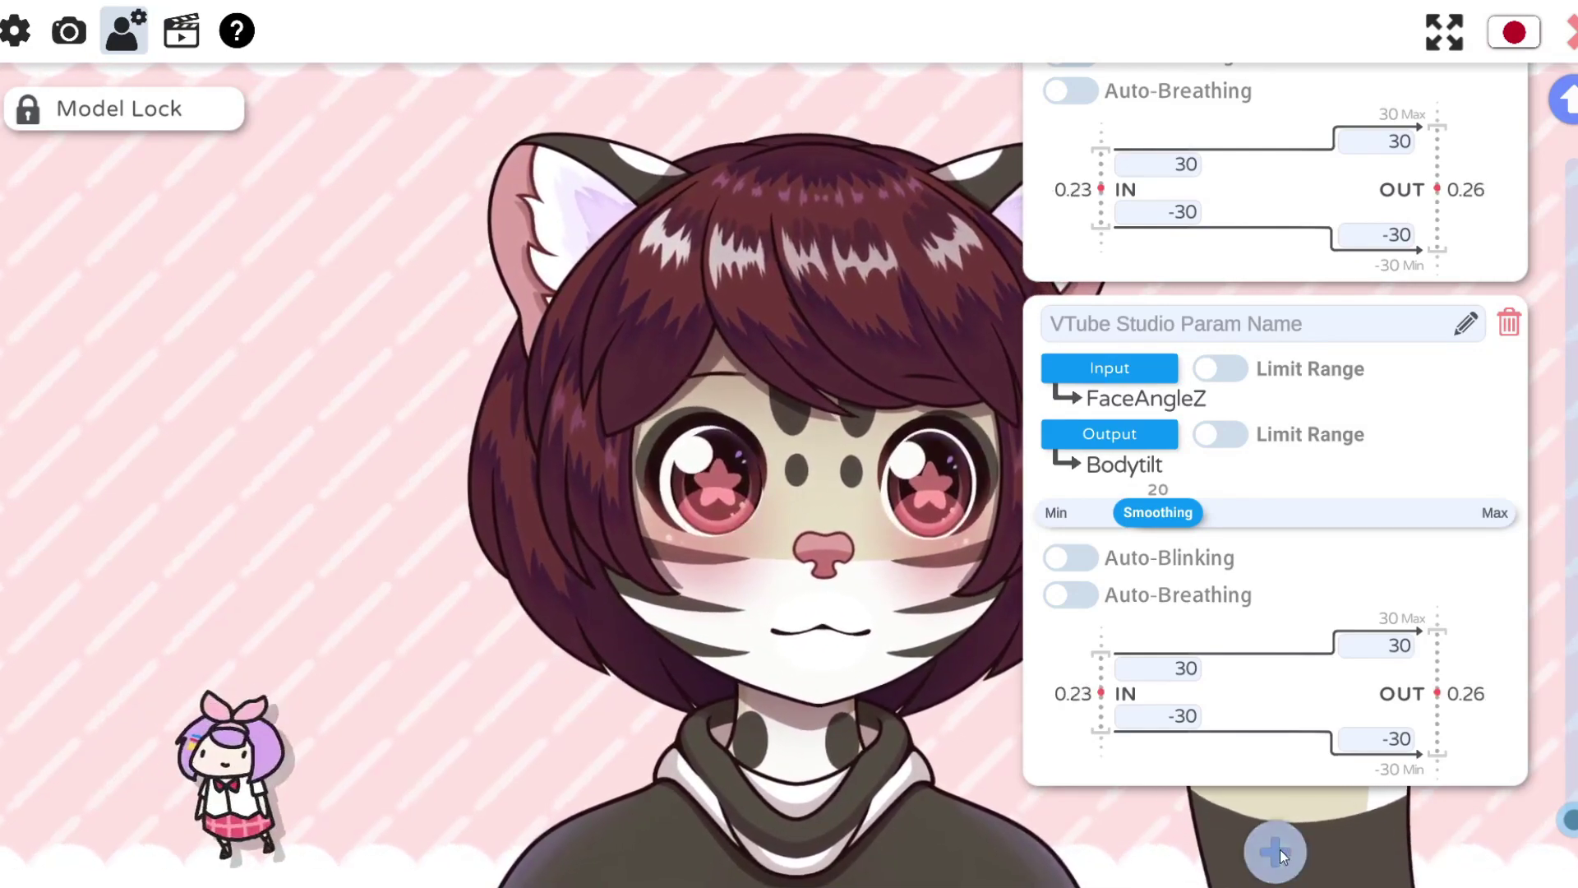
{"action": "left_click", "coordinate": [1280, 850]}
{"action": "scroll", "coordinate": [1276, 781], "scroll_direction": "down", "scroll_amount": 5}
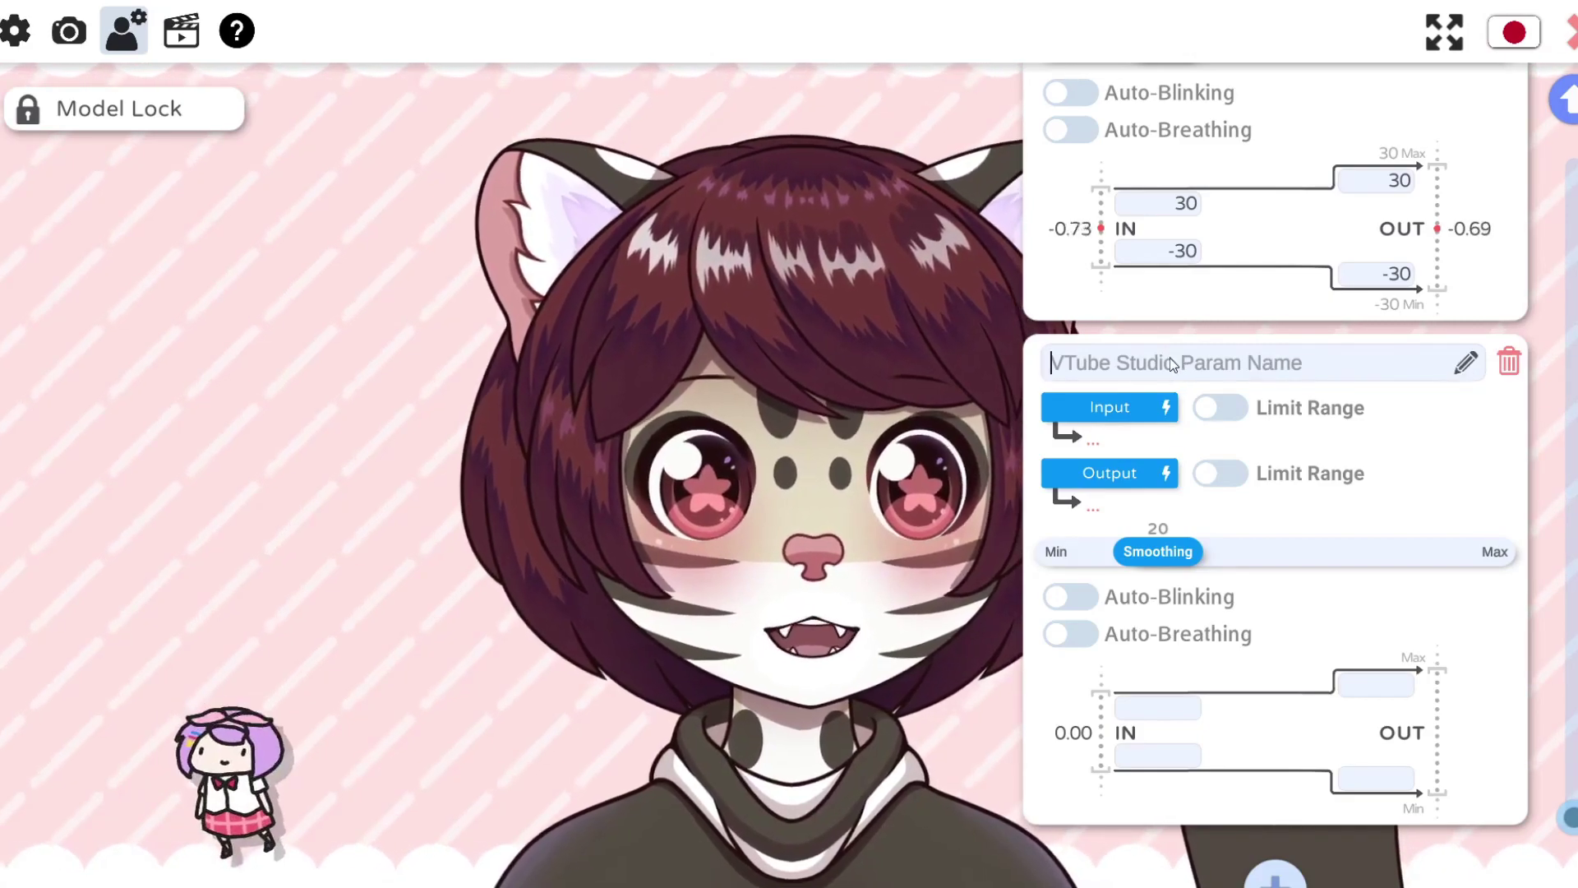
Step: Name the new mapping 'Ear Left' and set BrowLeftY as its tracking input
{"action": "left_click", "coordinate": [1171, 361]}
{"action": "type", "text": "Ear Left"}
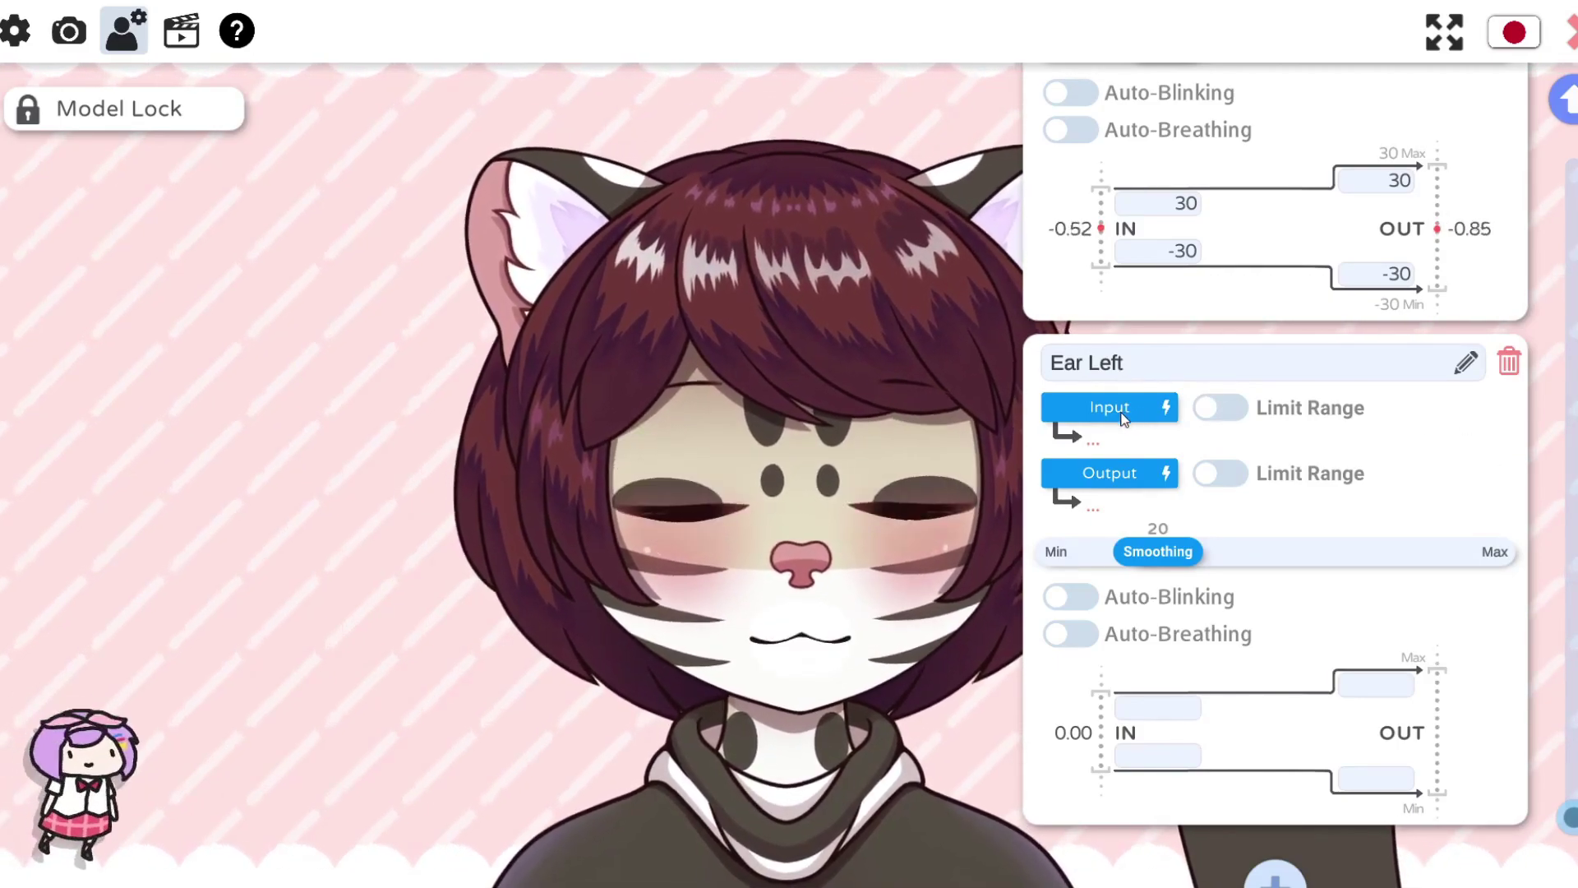
{"action": "left_click", "coordinate": [1129, 410]}
{"action": "scroll", "coordinate": [749, 557], "scroll_direction": "down", "scroll_amount": 15}
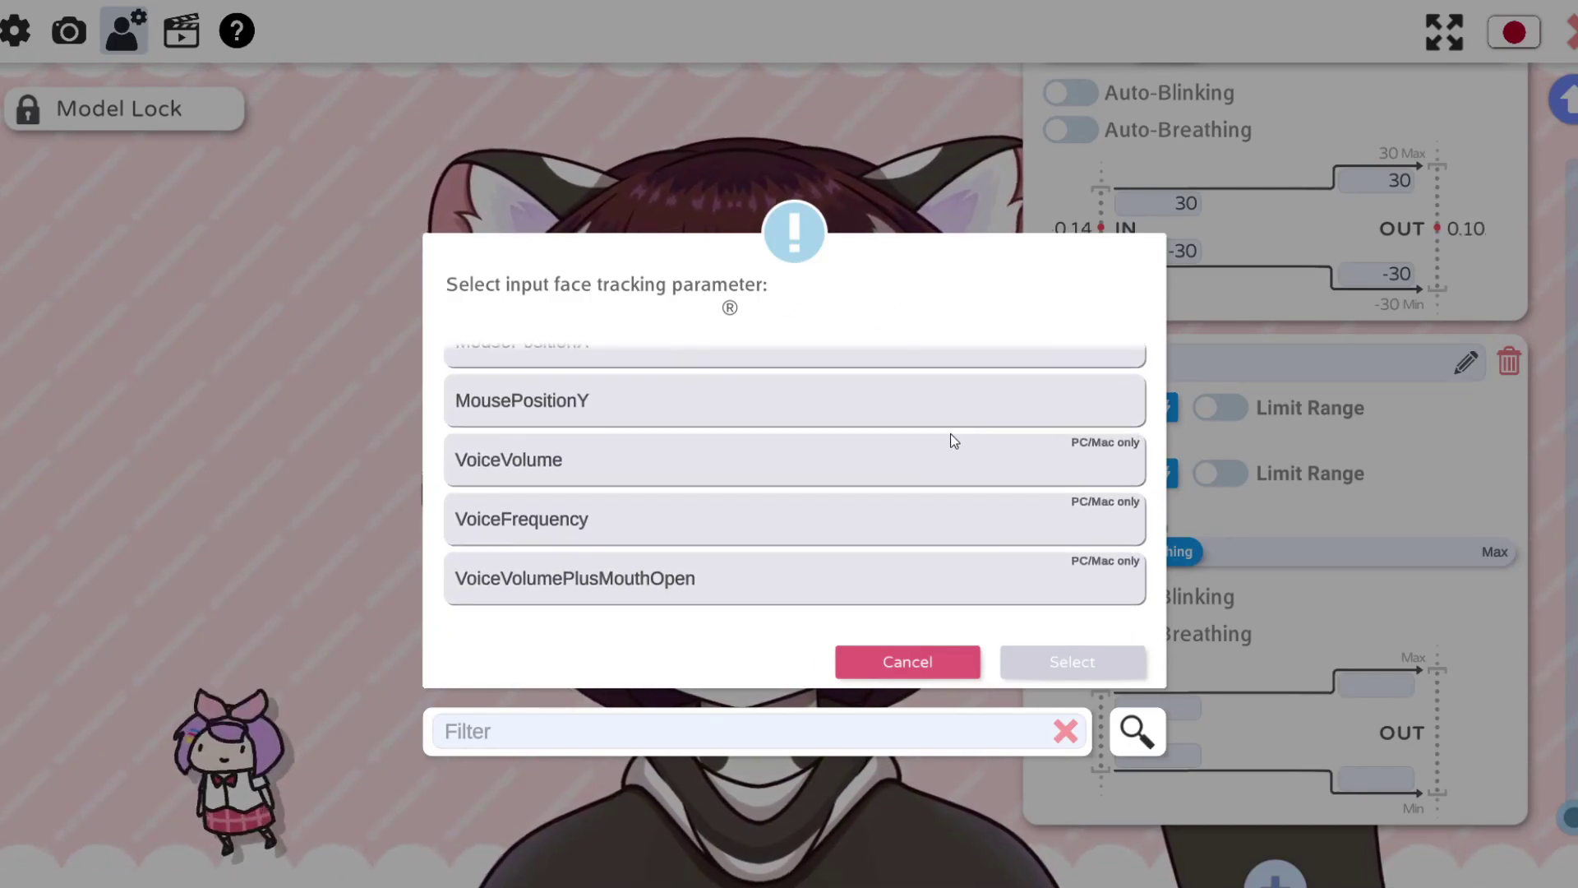
{"action": "scroll", "coordinate": [966, 425], "scroll_direction": "up", "scroll_amount": 3}
{"action": "scroll", "coordinate": [964, 432], "scroll_direction": "up", "scroll_amount": 1}
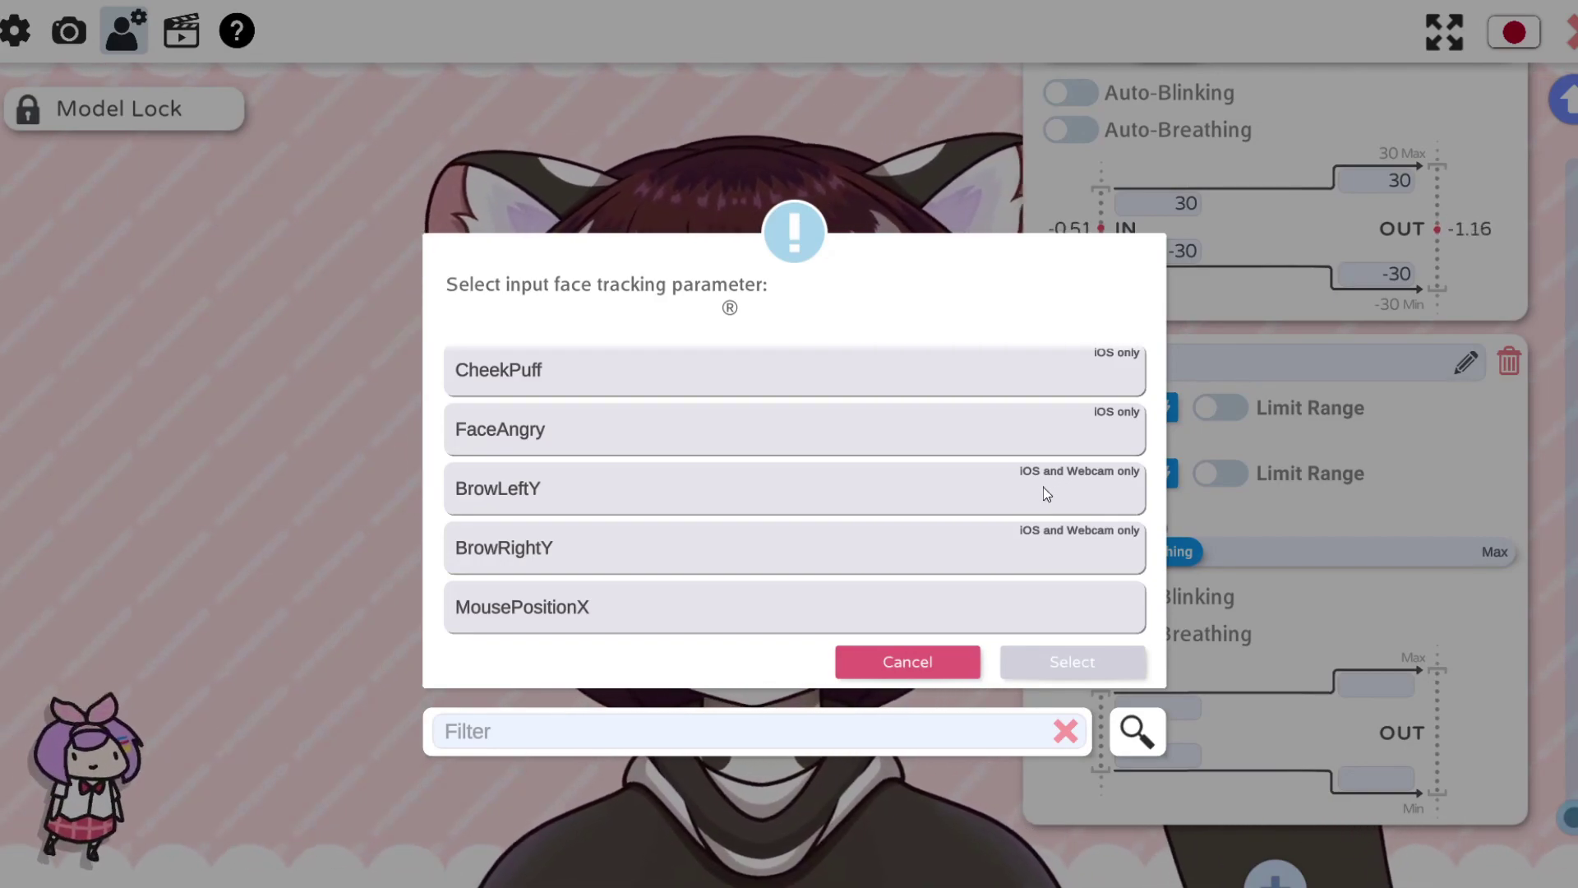
{"action": "left_click", "coordinate": [604, 497]}
{"action": "left_click", "coordinate": [1106, 672]}
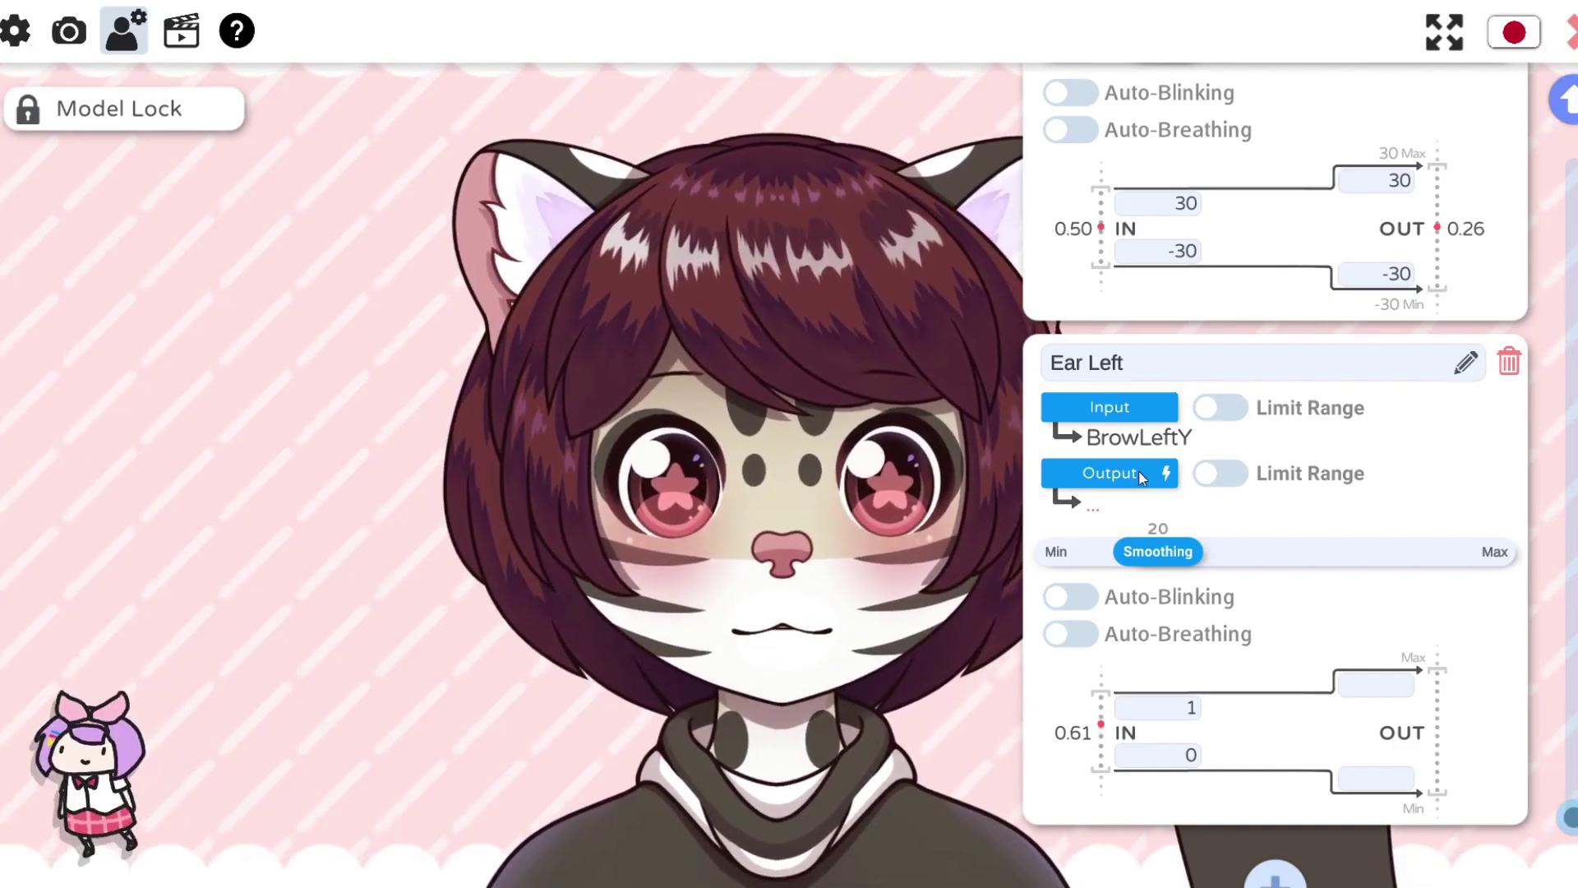
Step: Point the Ear Left card's output at EarLR, mapping BrowLeftY 0–1 onto -30 to 30
{"action": "left_click", "coordinate": [1136, 472]}
{"action": "scroll", "coordinate": [896, 552], "scroll_direction": "down", "scroll_amount": 20}
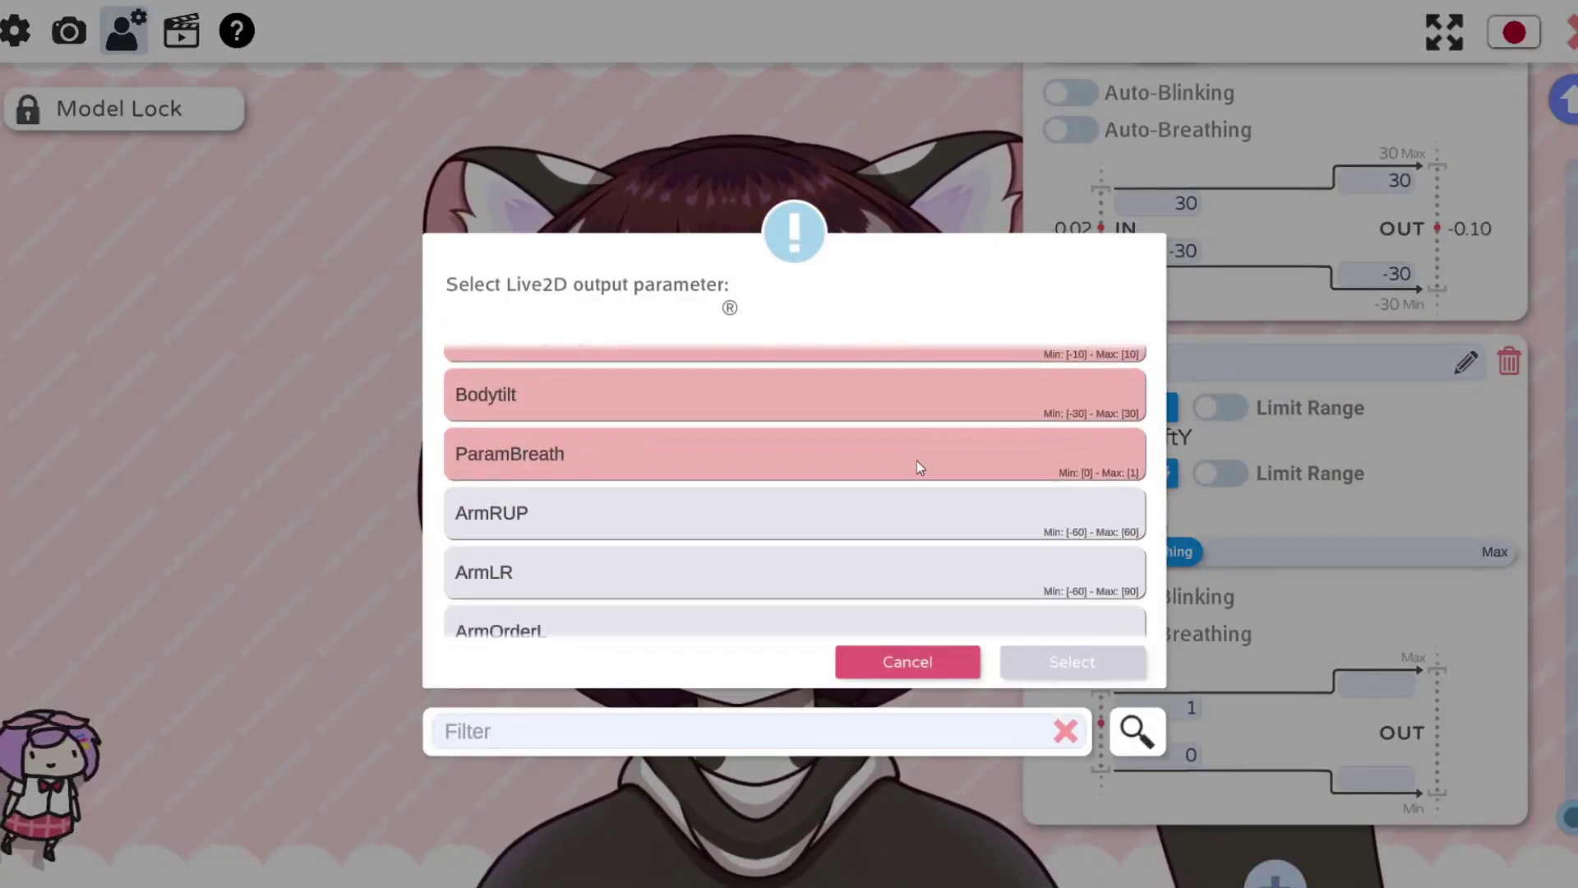
{"action": "scroll", "coordinate": [888, 523], "scroll_direction": "down", "scroll_amount": 20}
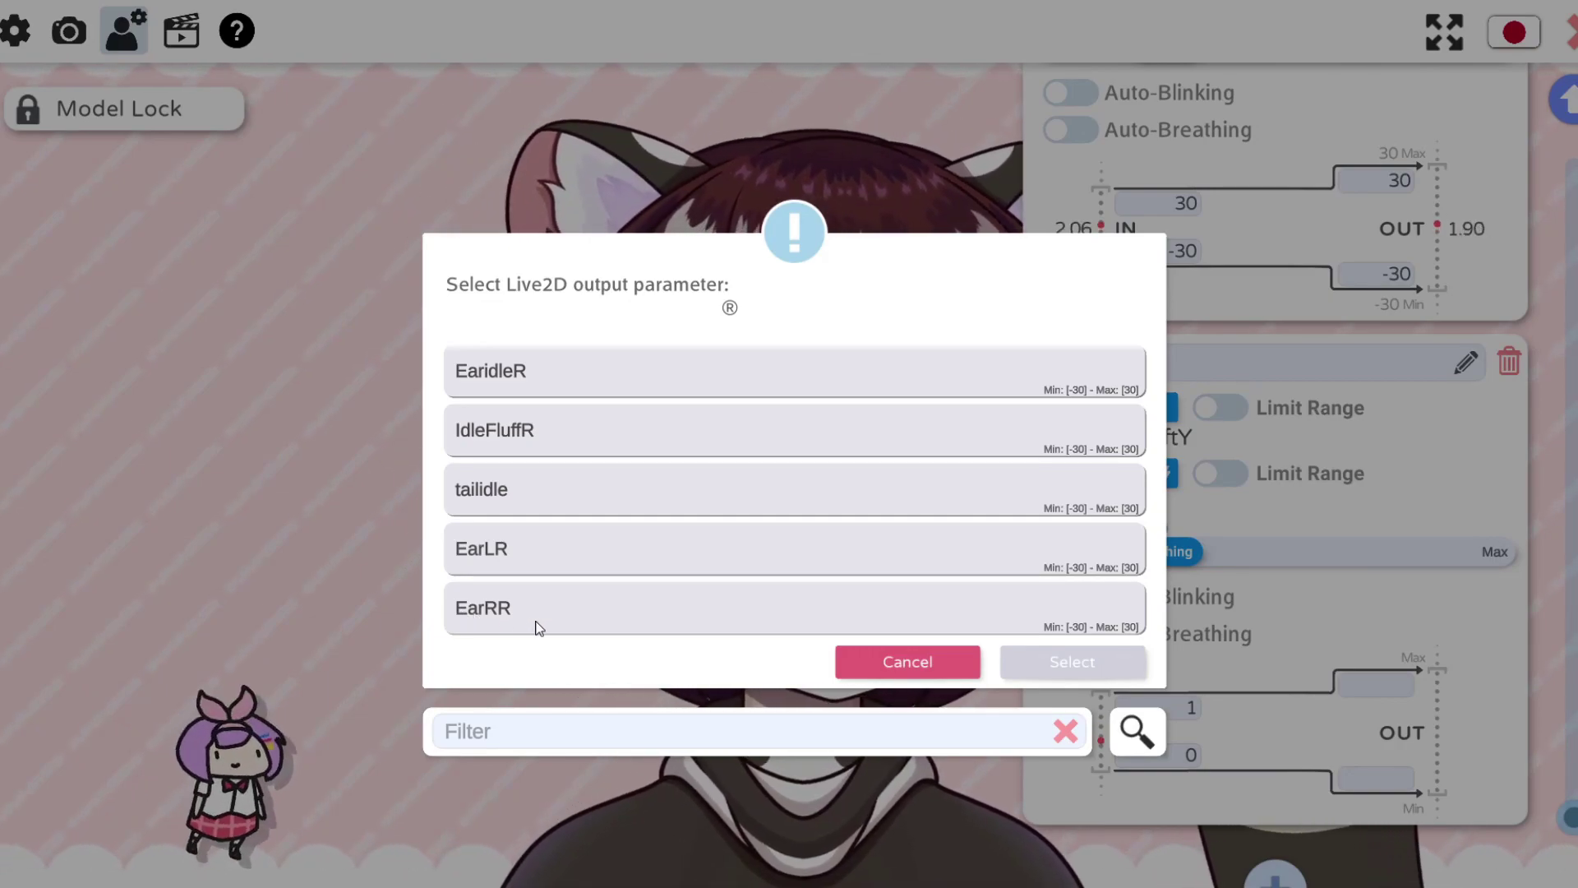
{"action": "left_click", "coordinate": [550, 552]}
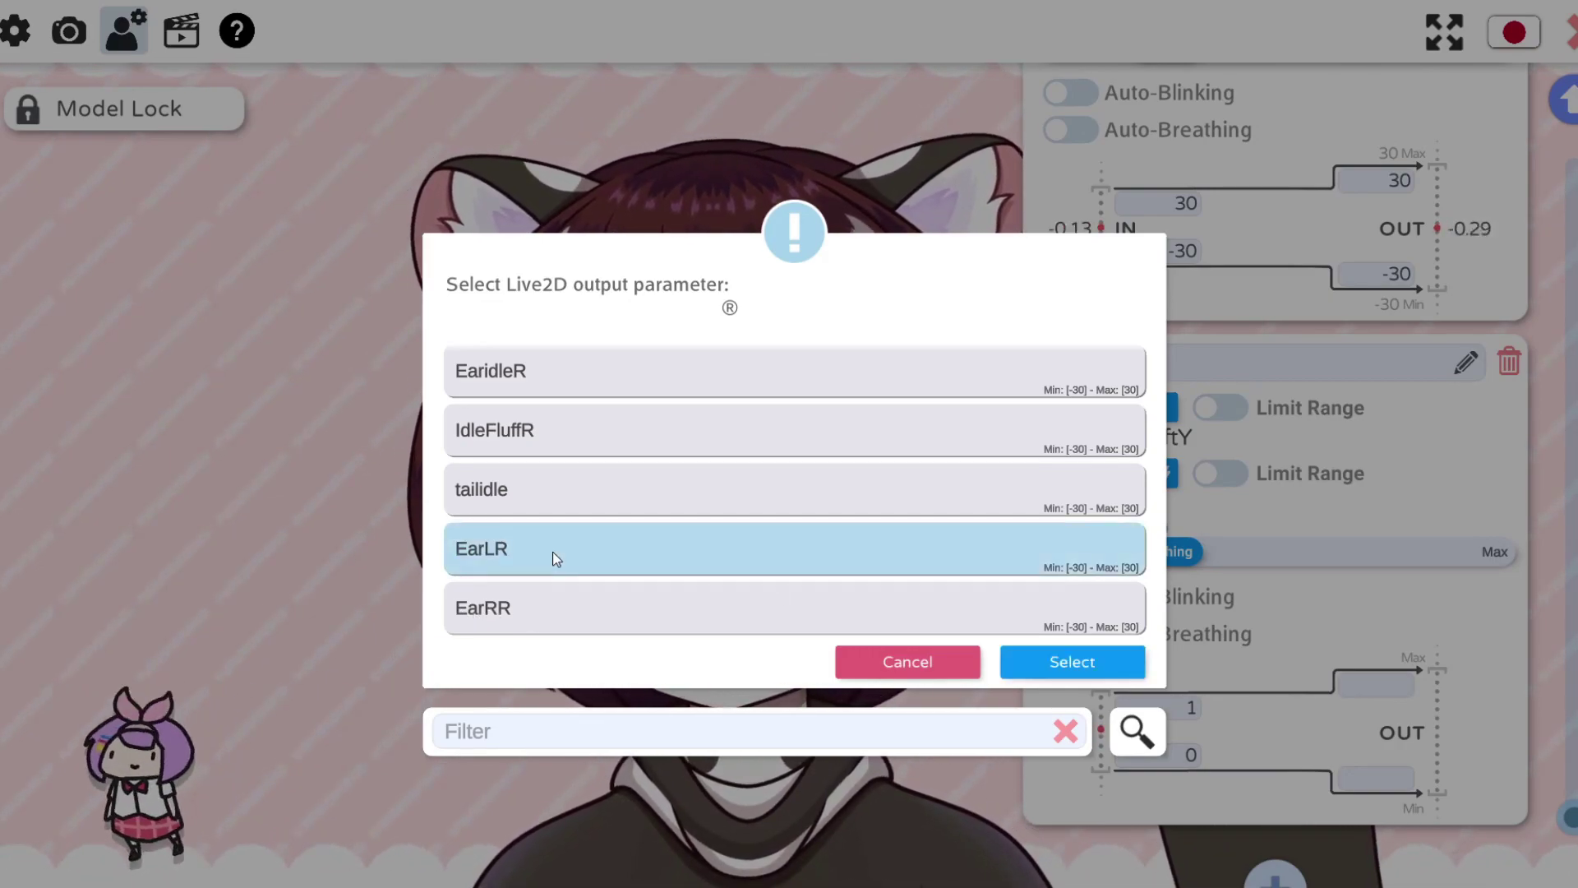
{"action": "left_click", "coordinate": [1071, 662]}
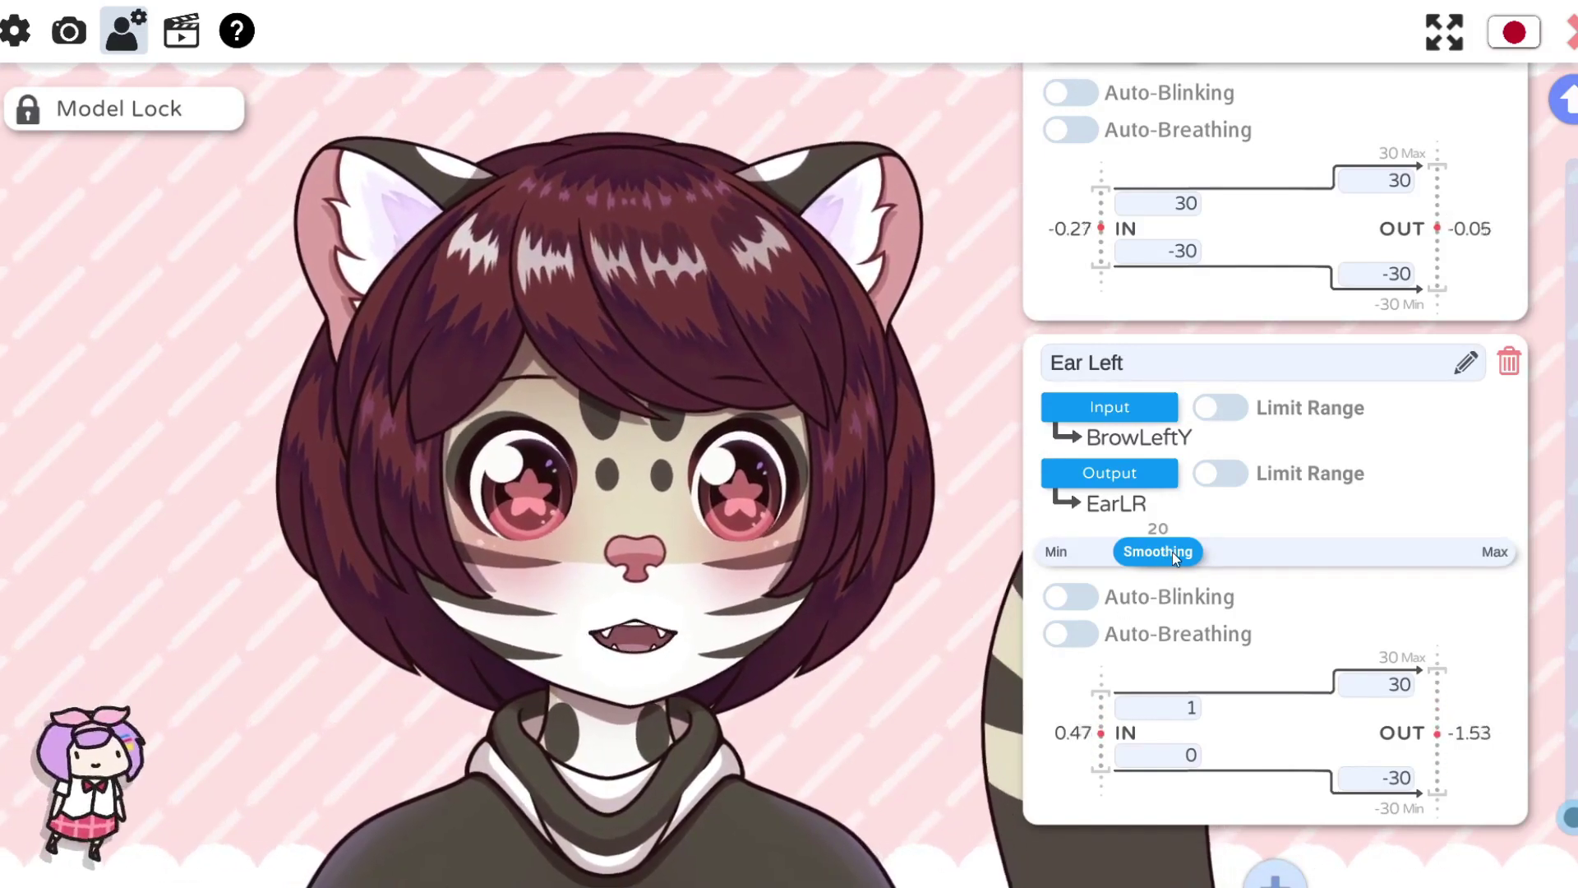
Step: Raise the Ear Left card's smoothing slider to 60
{"action": "left_click_drag", "start_coordinate": [1172, 550], "coordinate": [1330, 560]}
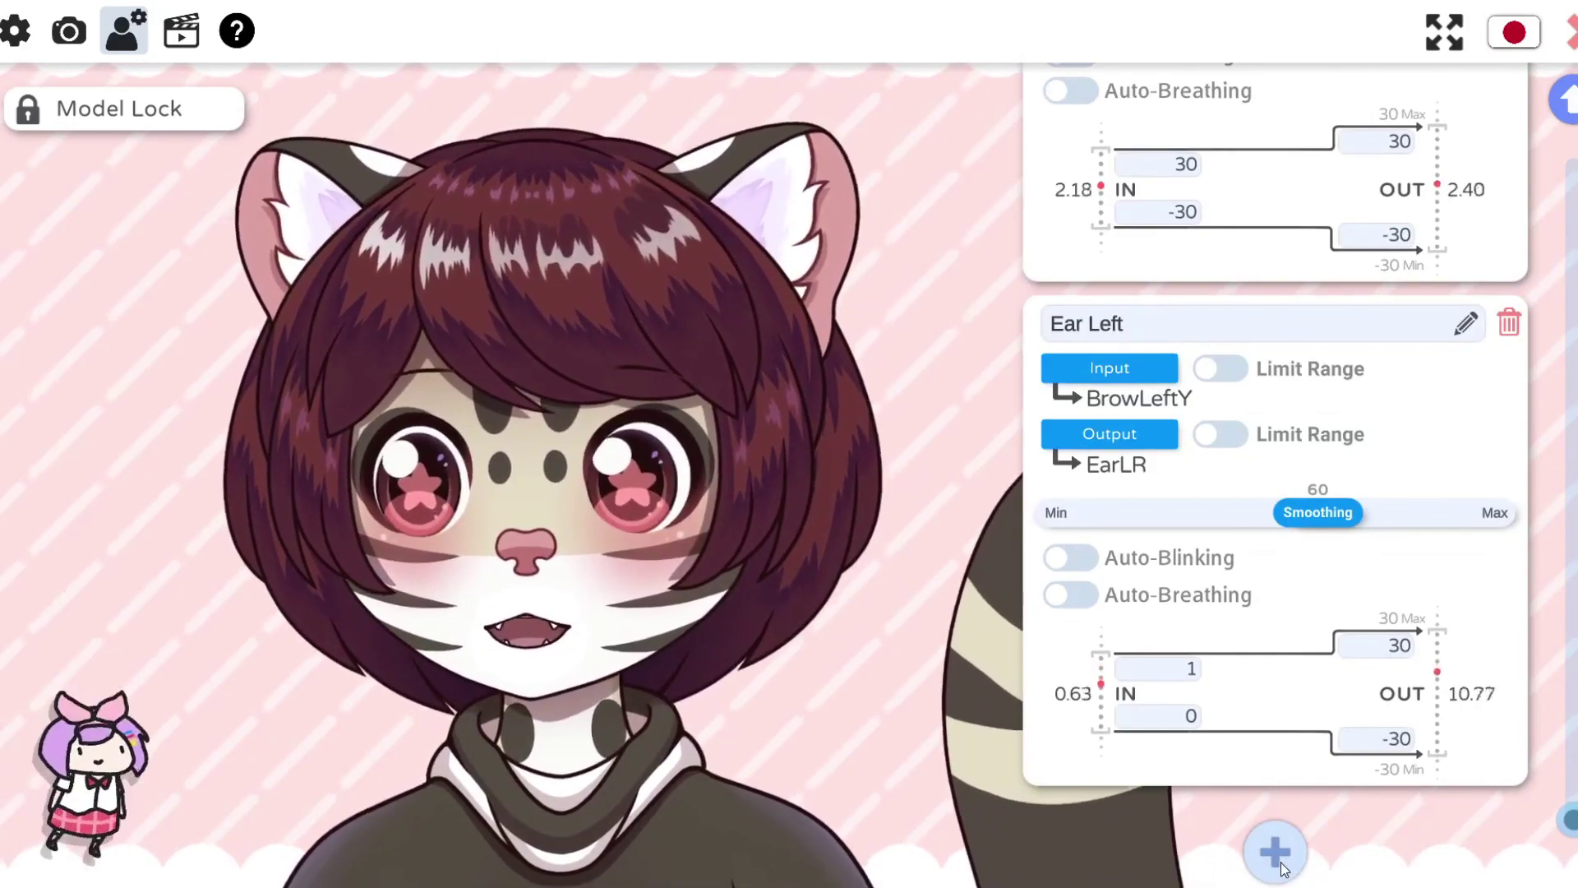
Step: Add a new parameter card with BrowRightY as input and EarRR as output
{"action": "left_click", "coordinate": [1276, 852]}
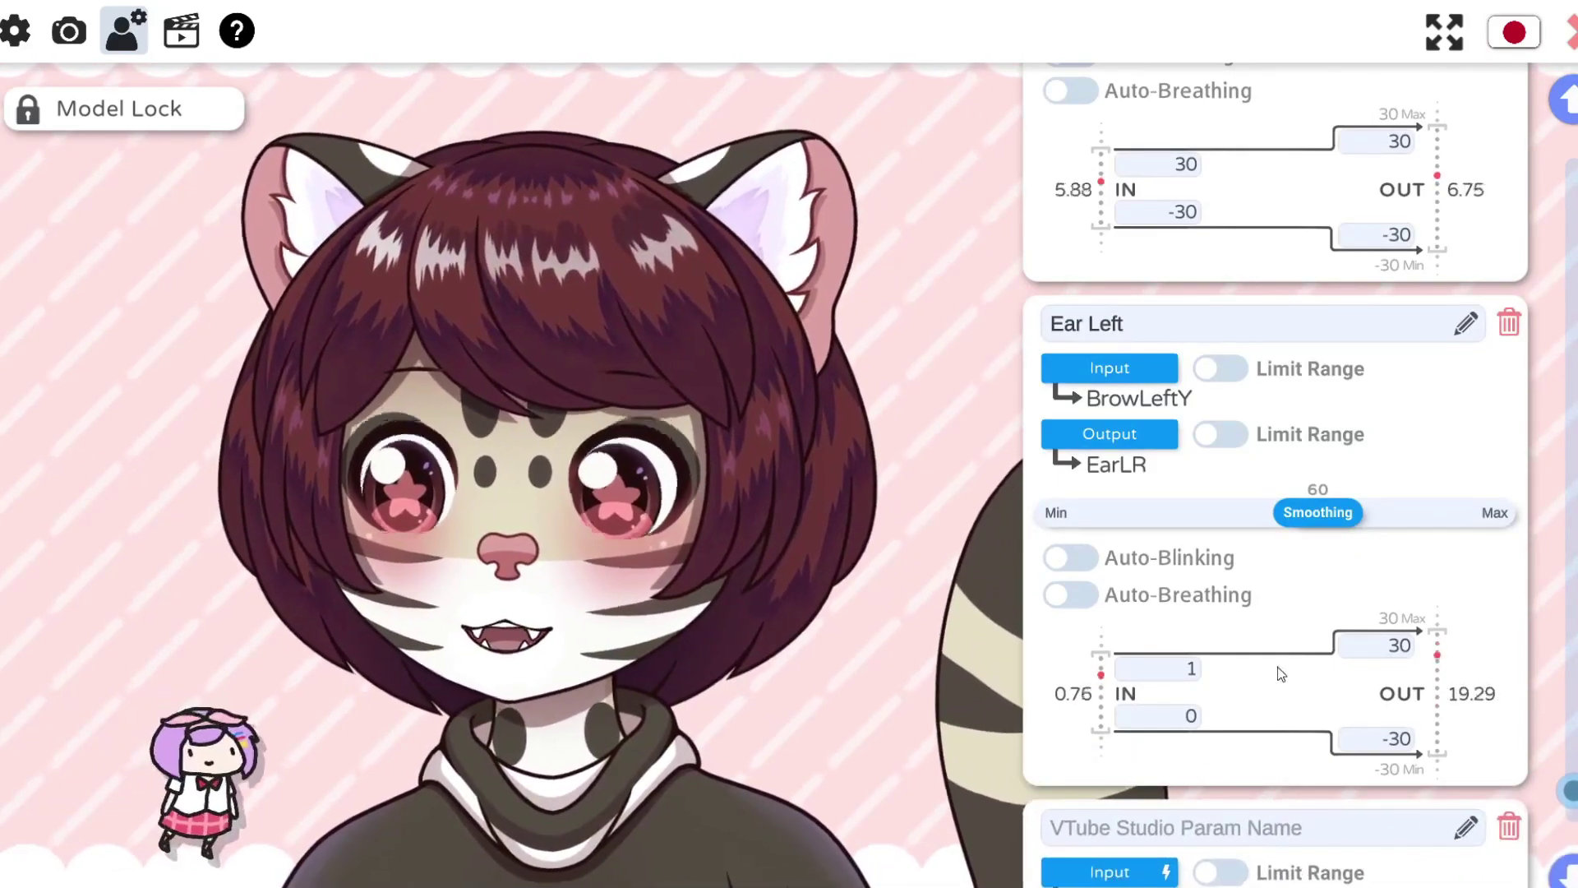
{"action": "scroll", "coordinate": [1279, 822], "scroll_direction": "down", "scroll_amount": 4}
{"action": "left_click", "coordinate": [1109, 508]}
{"action": "left_click_drag", "start_coordinate": [781, 577], "coordinate": [761, 469]}
{"action": "double_click", "coordinate": [562, 494]}
{"action": "left_click", "coordinate": [1134, 593]}
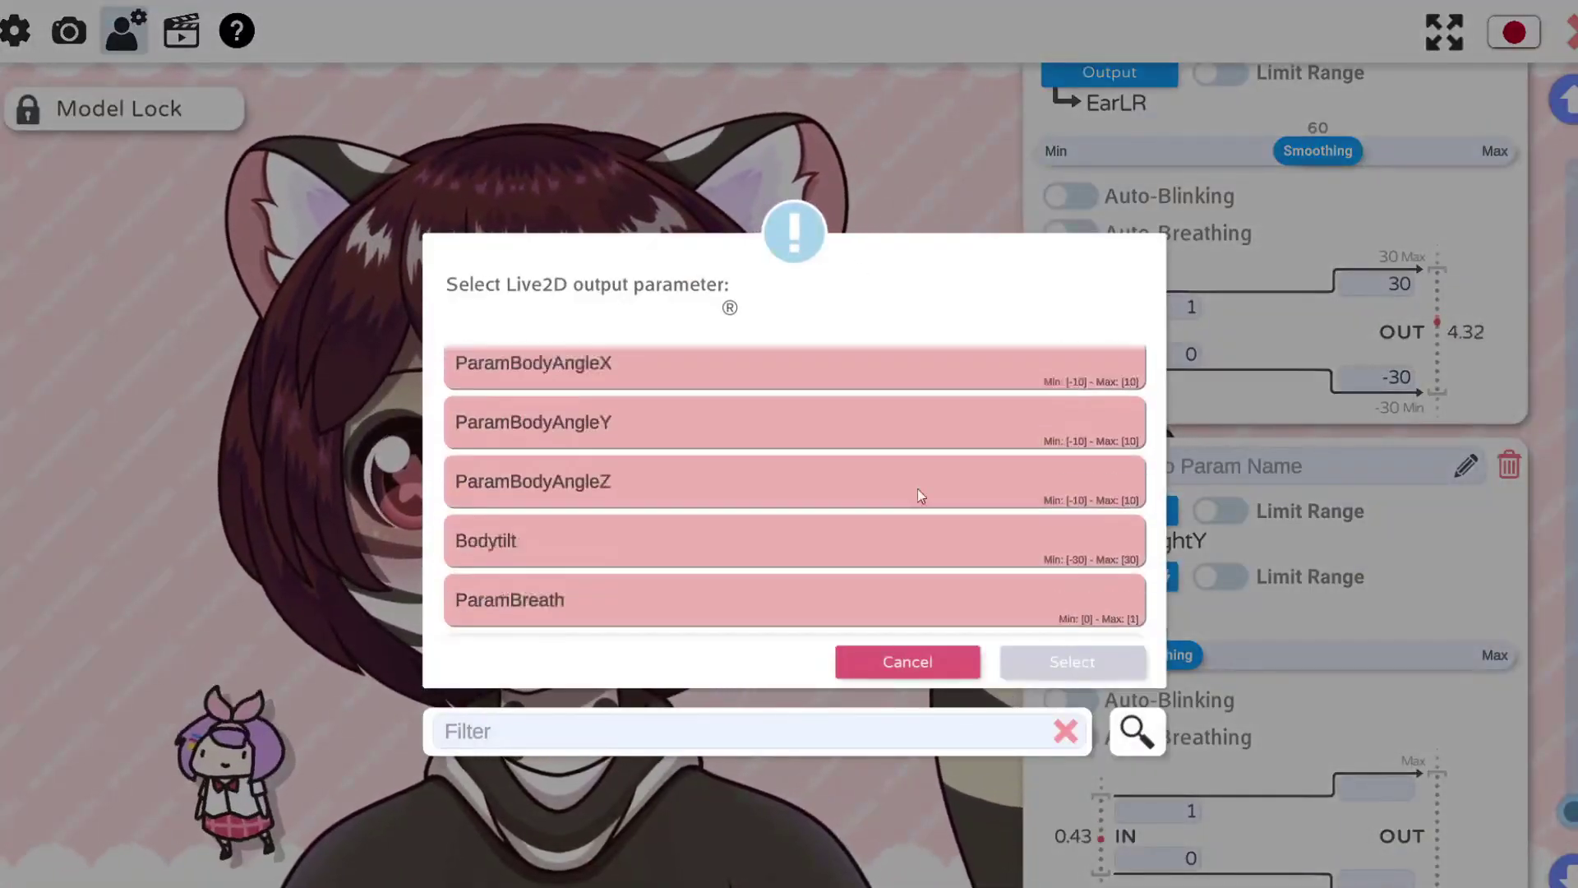
{"action": "scroll", "coordinate": [909, 535], "scroll_direction": "down", "scroll_amount": 10}
{"action": "left_click", "coordinate": [740, 608]}
{"action": "left_click", "coordinate": [1072, 664]}
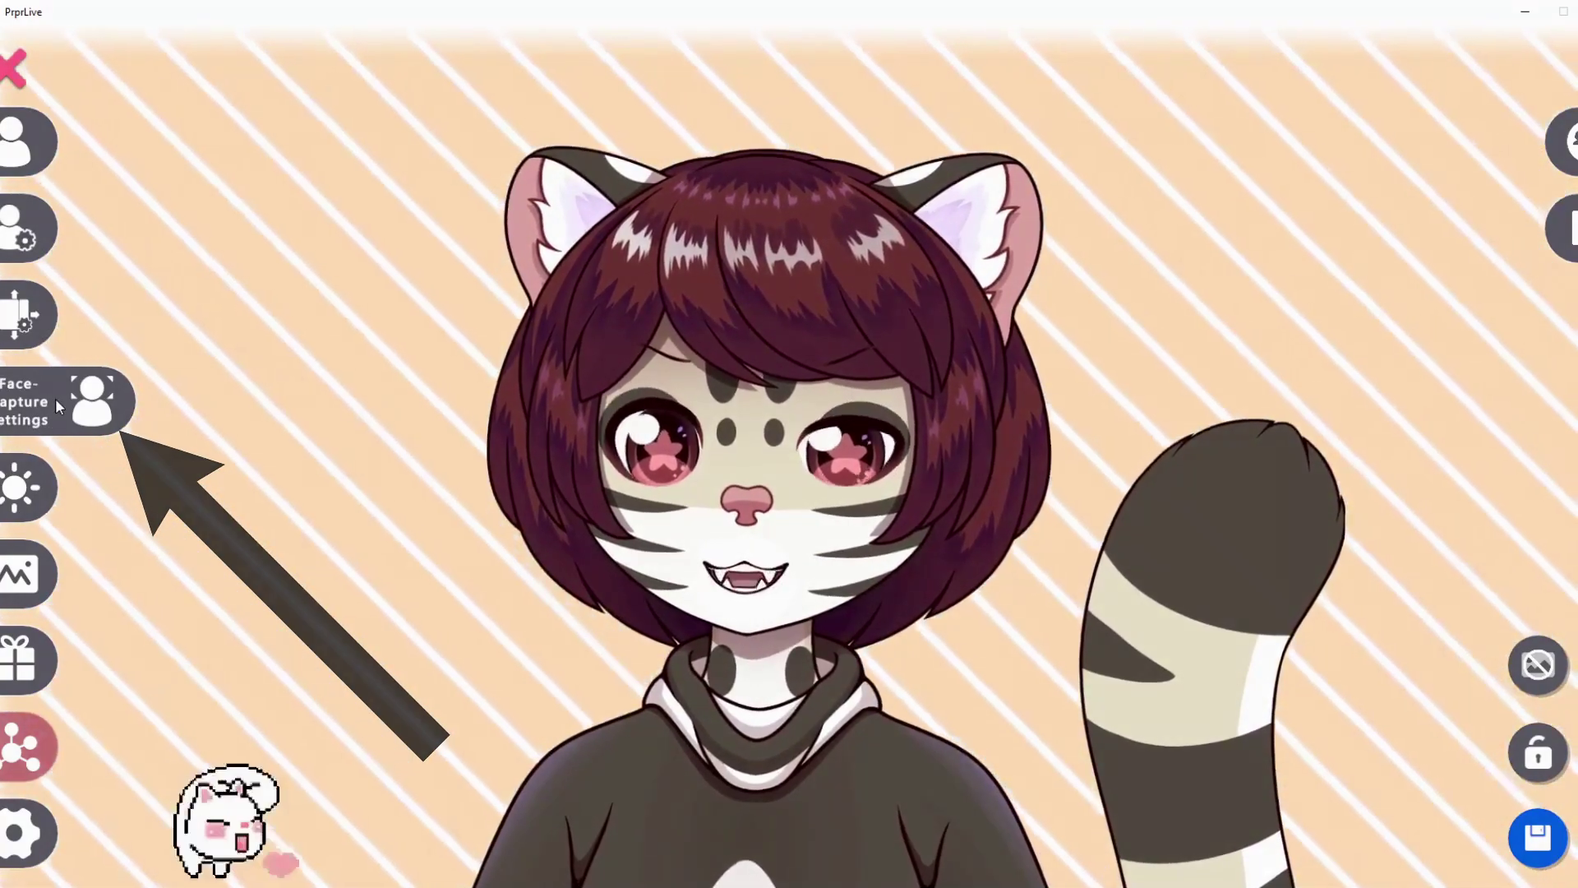
Step: Show PrprLive's face-capture settings, running GameAnimoji(DLC) mode from the LifeCam HD-3000
{"action": "left_click", "coordinate": [56, 398]}
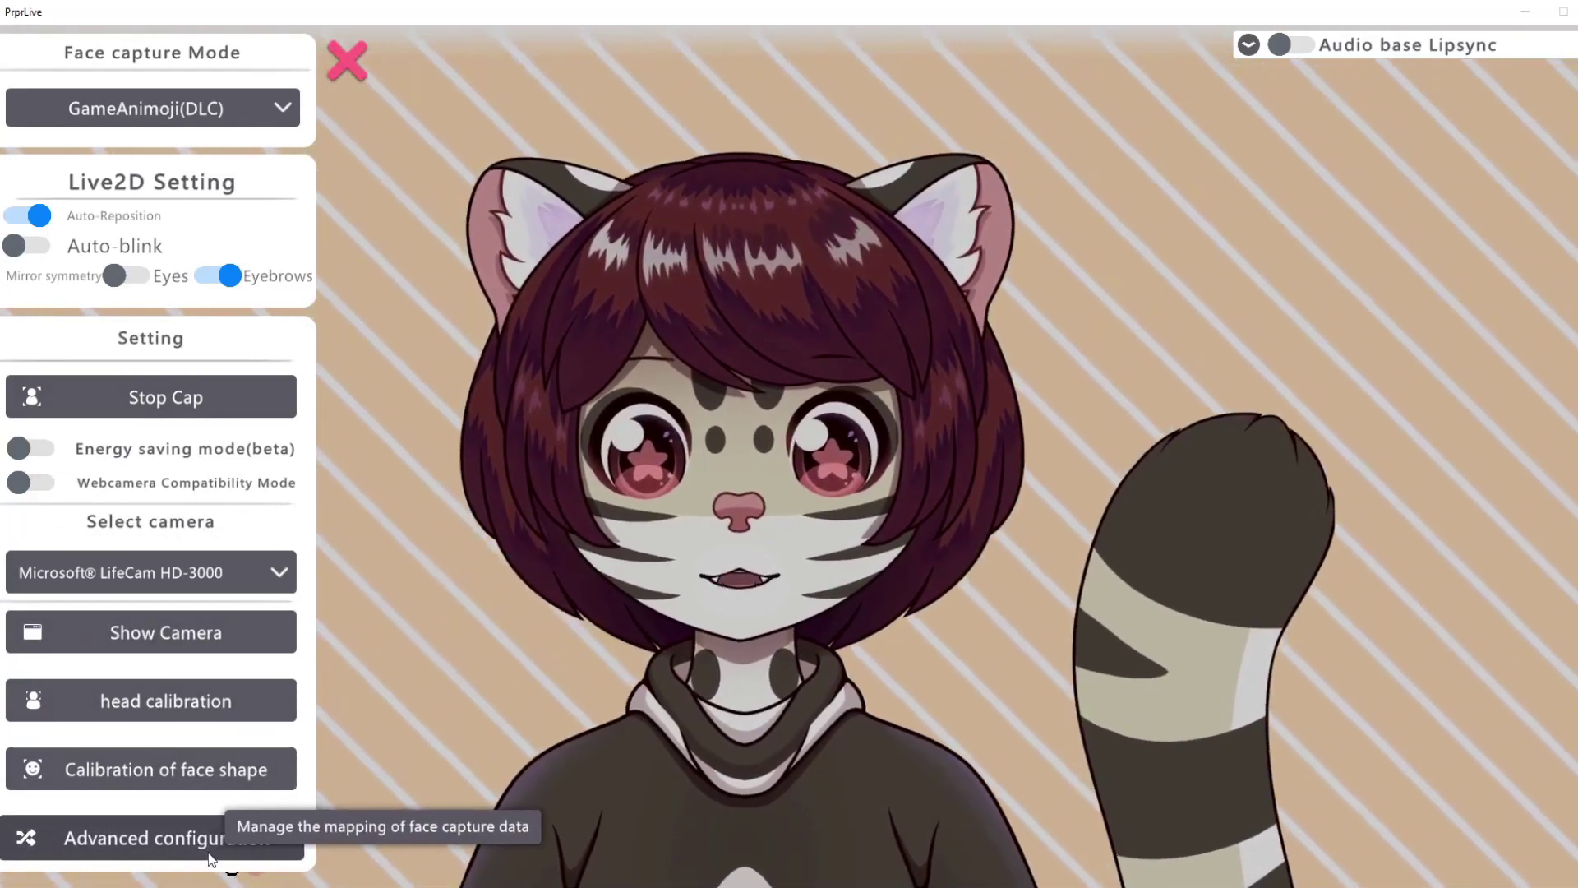
Step: In the face-capture data mapping, add an EarLR output to Left Brow Y
{"action": "left_click", "coordinate": [207, 862]}
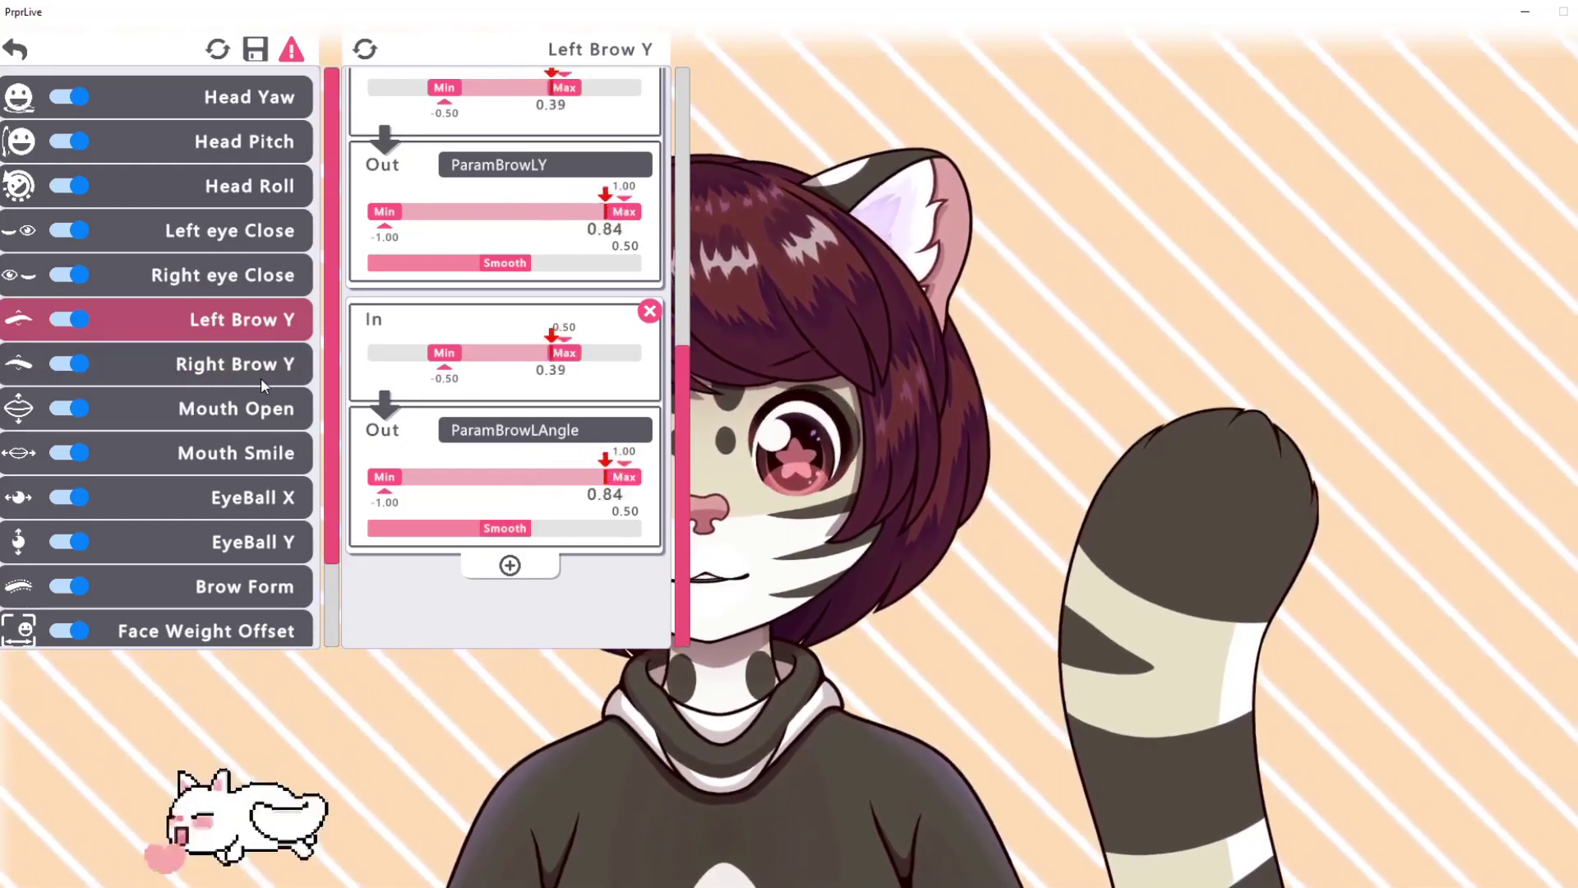
{"action": "left_click", "coordinate": [227, 327]}
{"action": "left_click", "coordinate": [227, 328]}
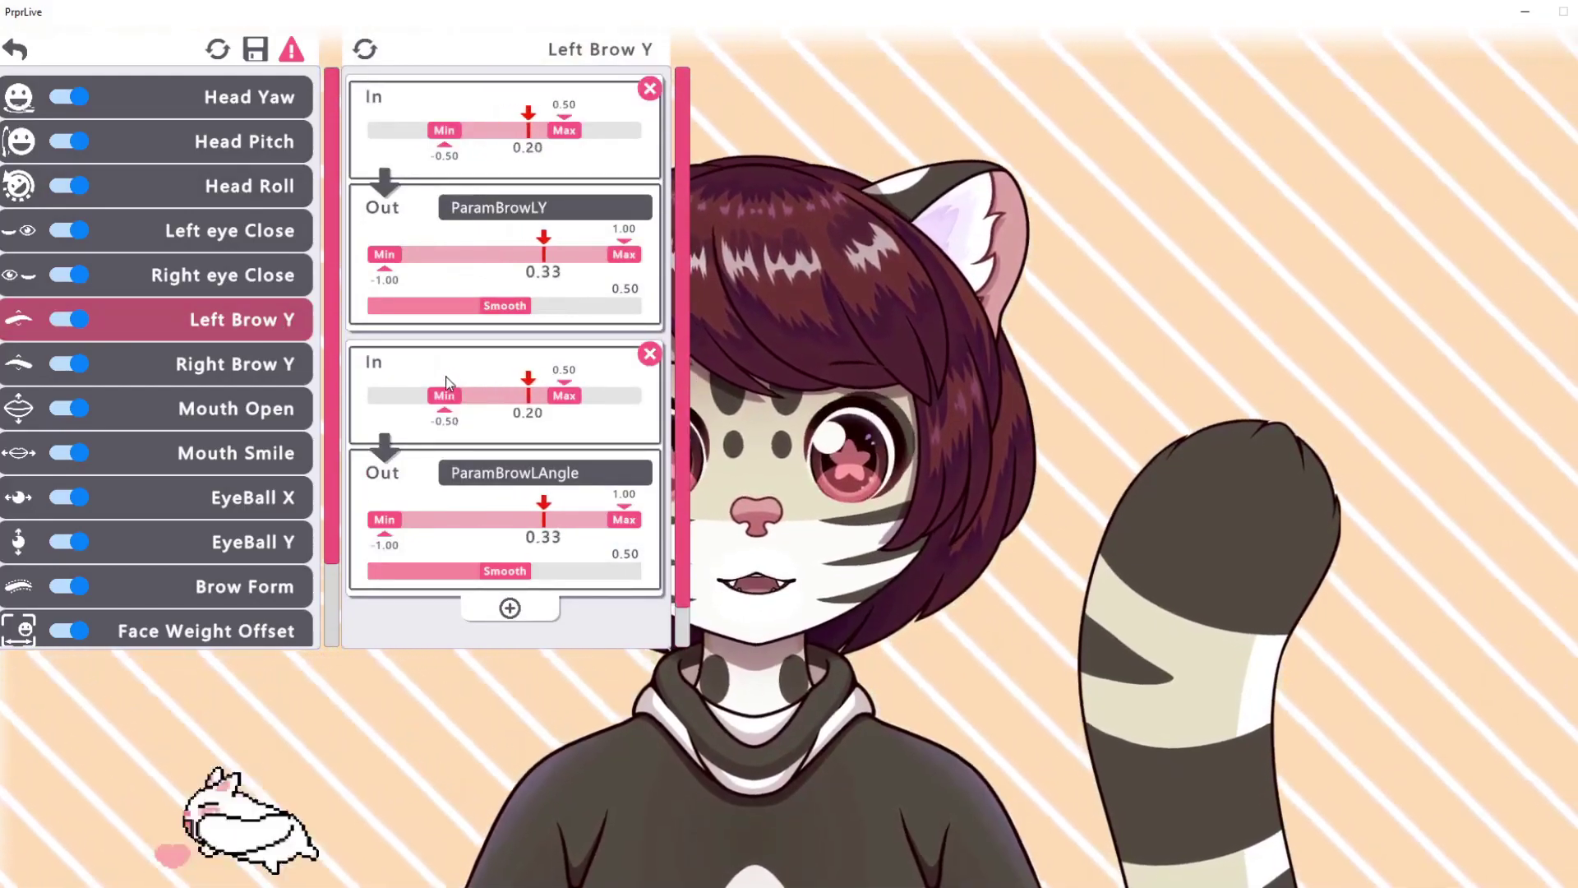
{"action": "scroll", "coordinate": [437, 465], "scroll_direction": "down", "scroll_amount": 1}
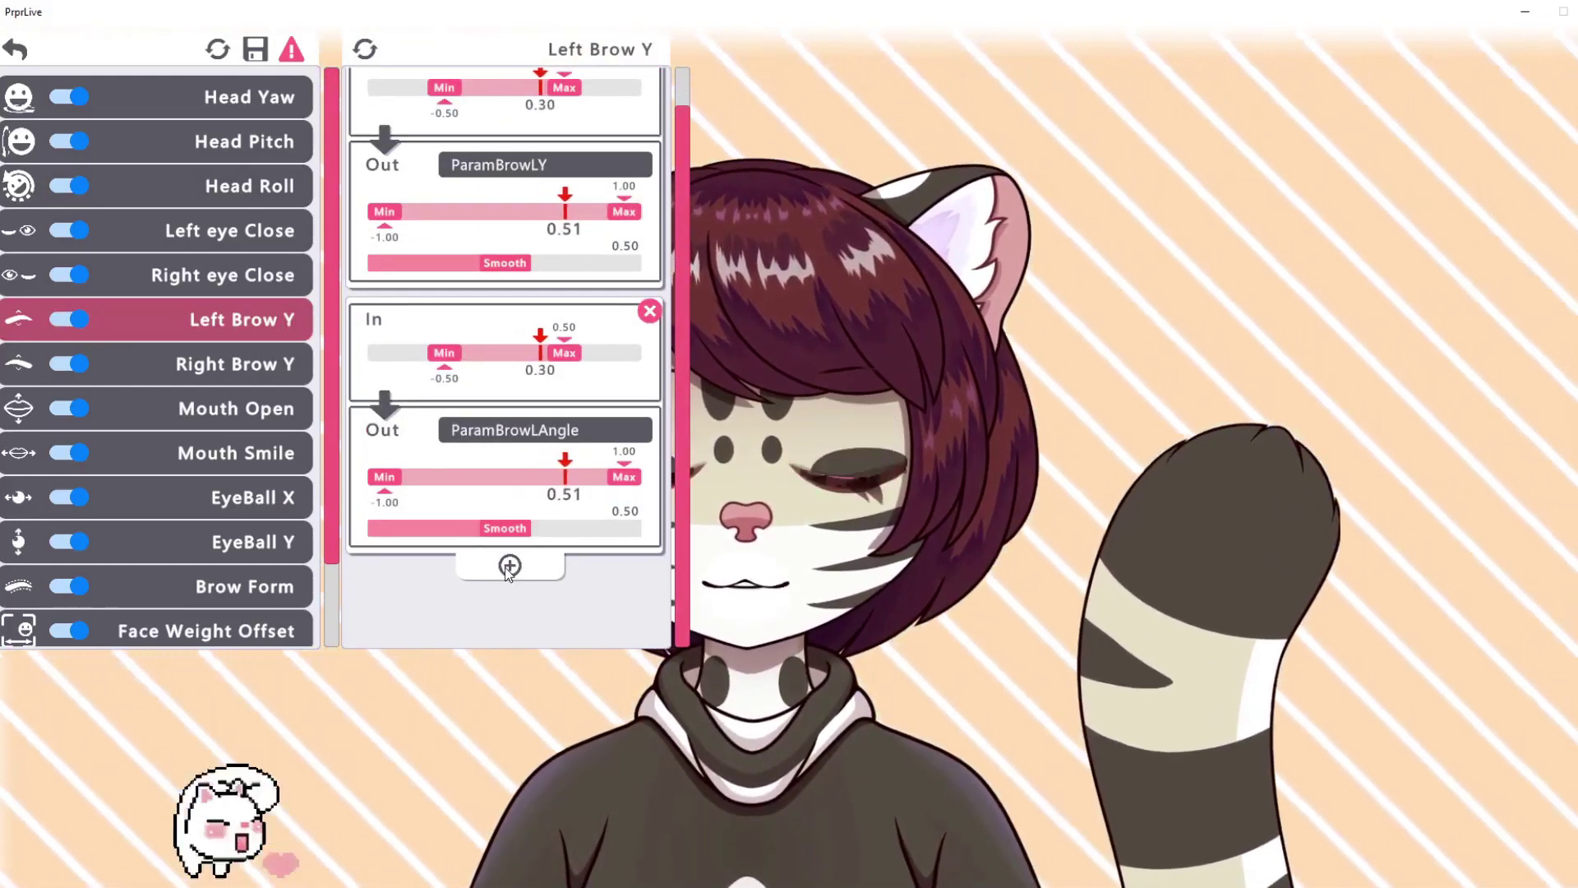
{"action": "left_click", "coordinate": [506, 566]}
{"action": "scroll", "coordinate": [509, 574], "scroll_direction": "down", "scroll_amount": 5}
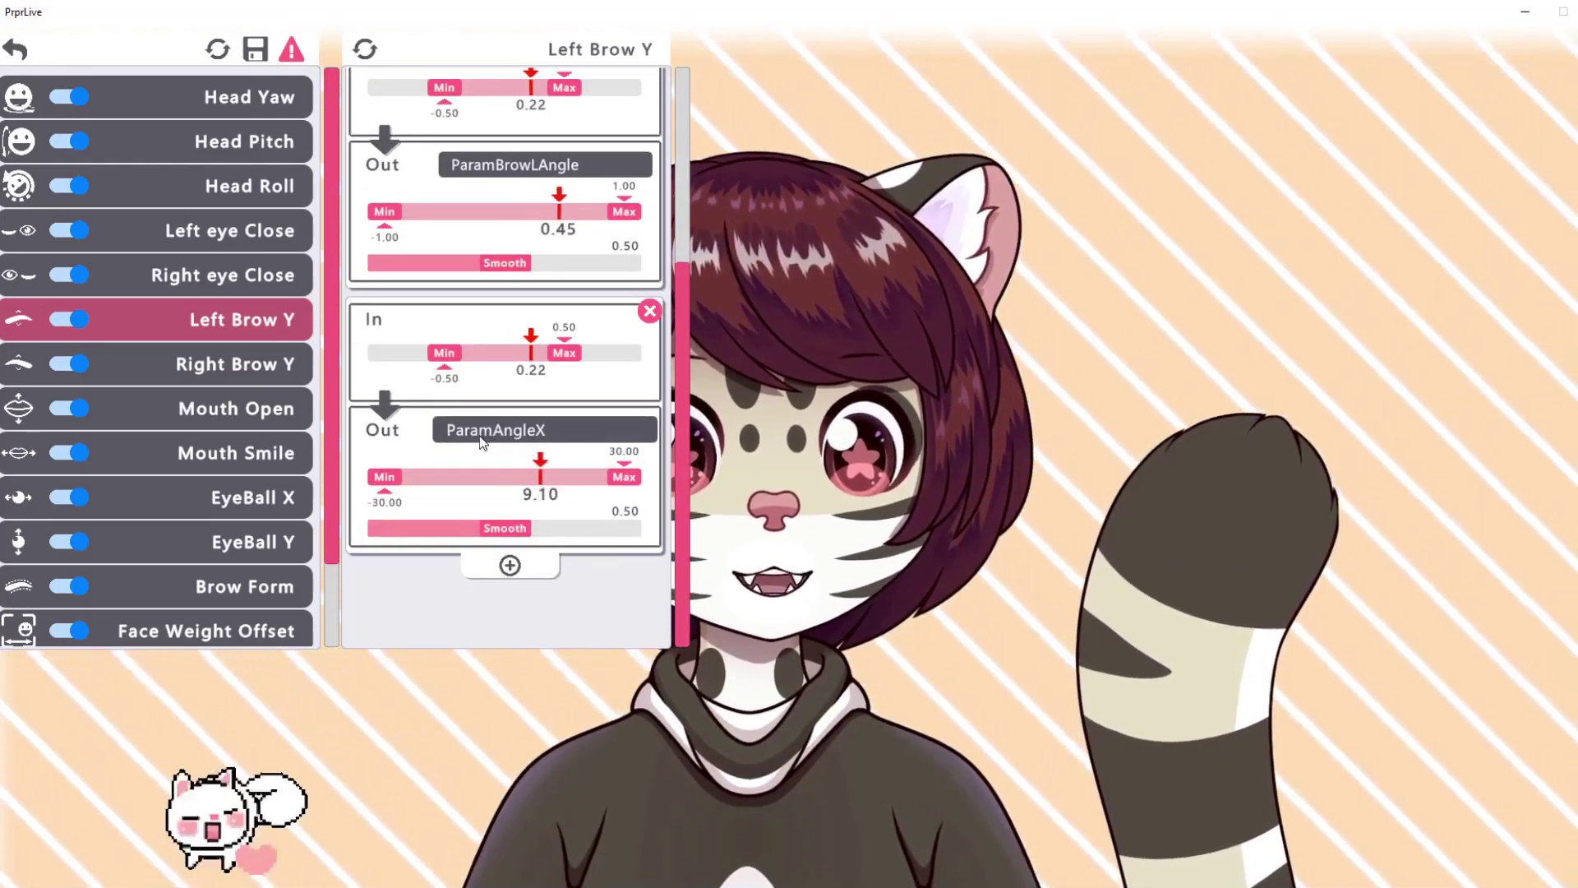
{"action": "left_click", "coordinate": [519, 436]}
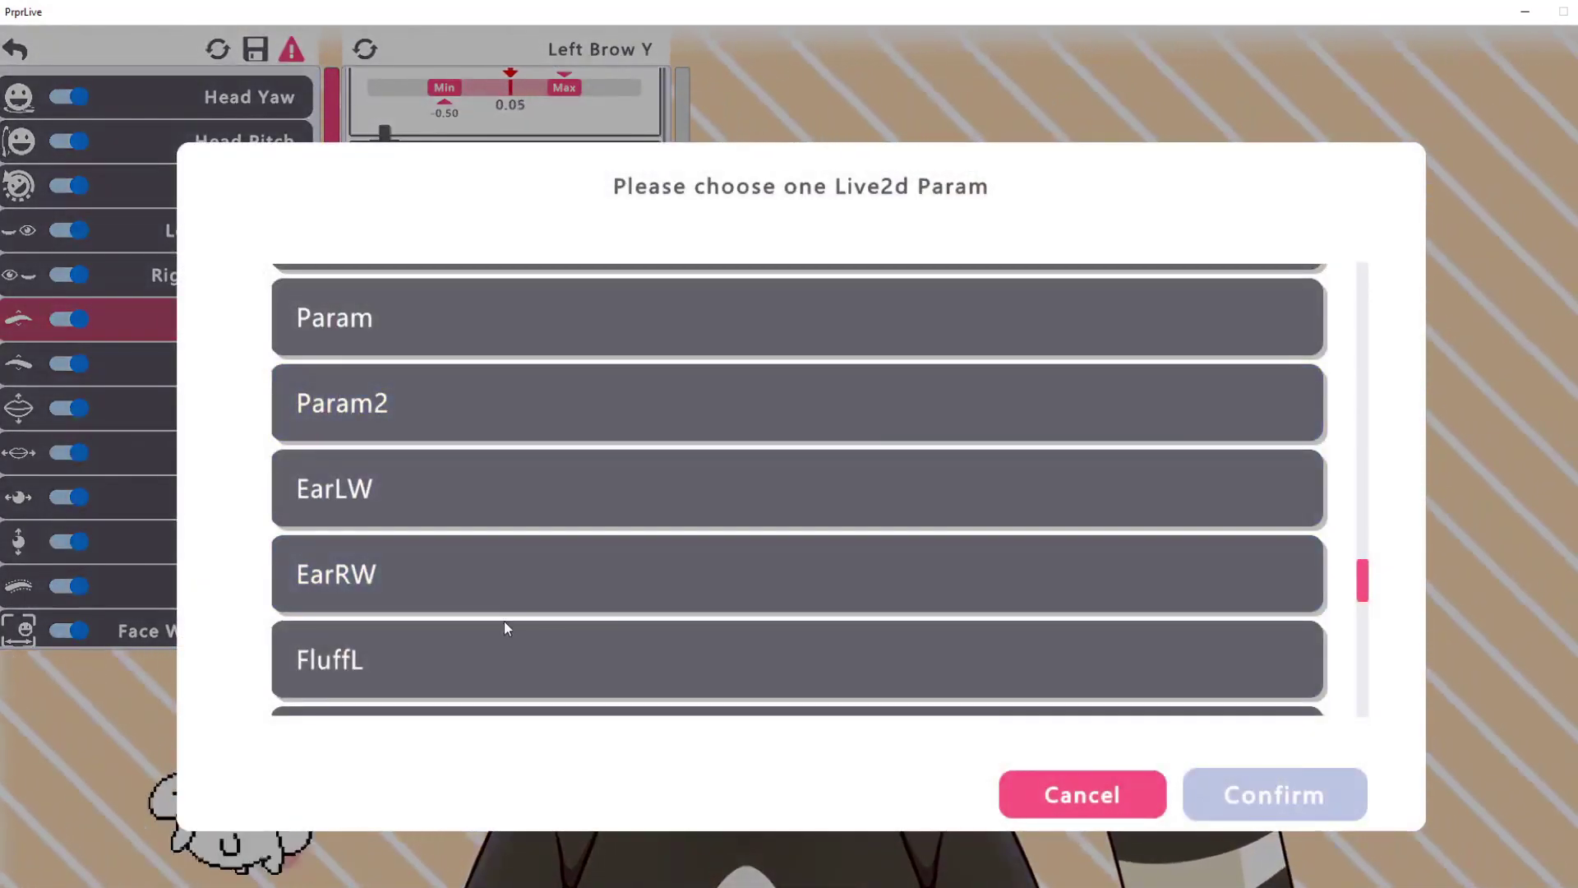
{"action": "scroll", "coordinate": [630, 588], "scroll_direction": "down", "scroll_amount": 10}
{"action": "scroll", "coordinate": [637, 509], "scroll_direction": "down", "scroll_amount": 3}
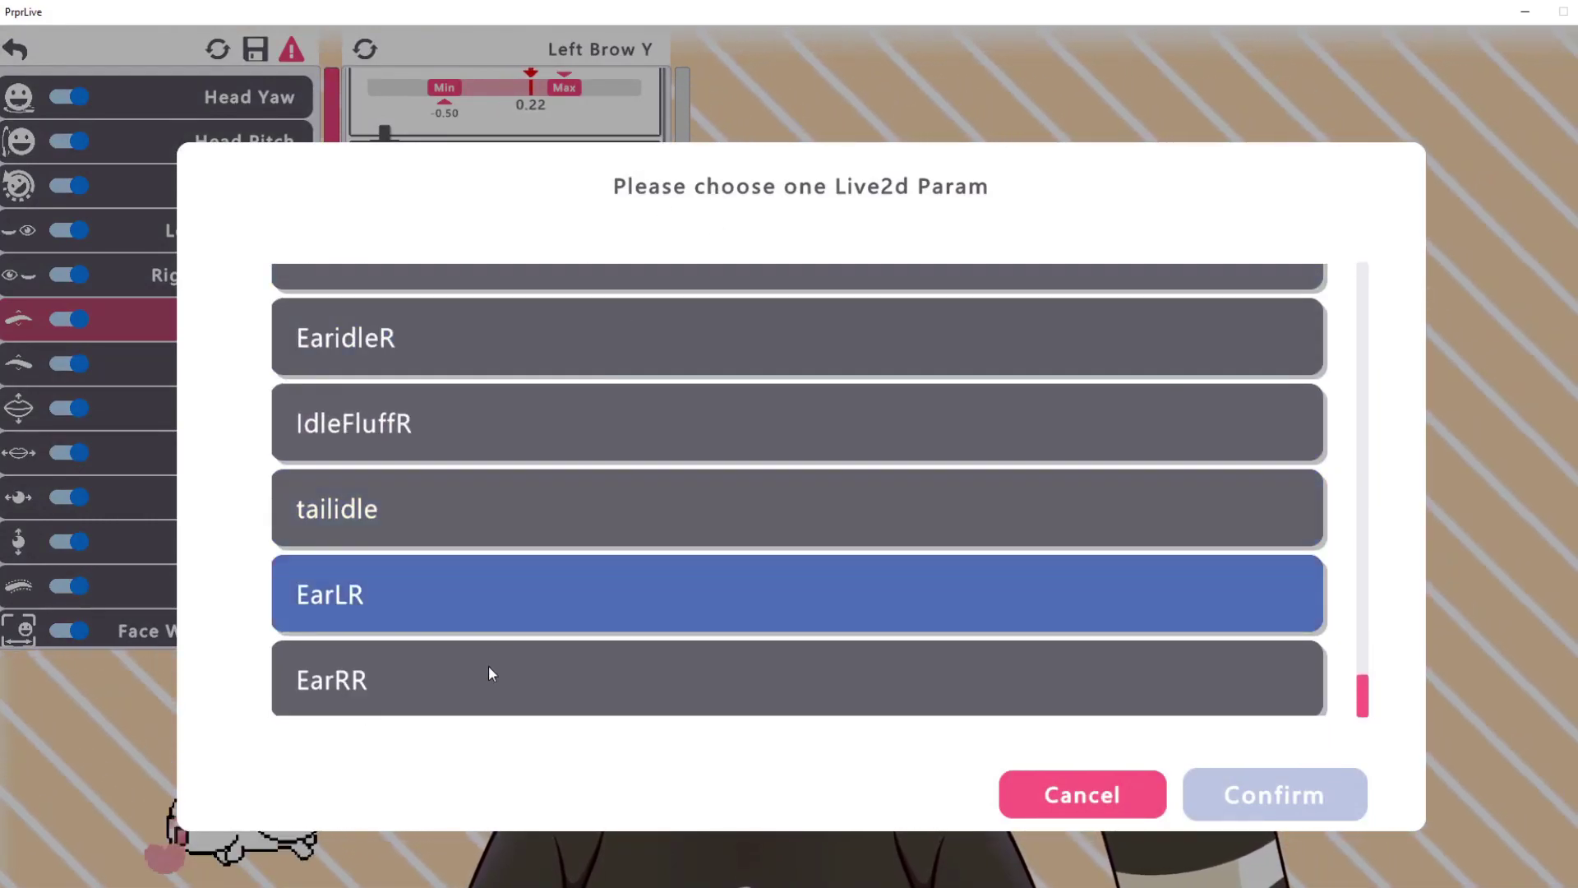
{"action": "left_click", "coordinate": [382, 585]}
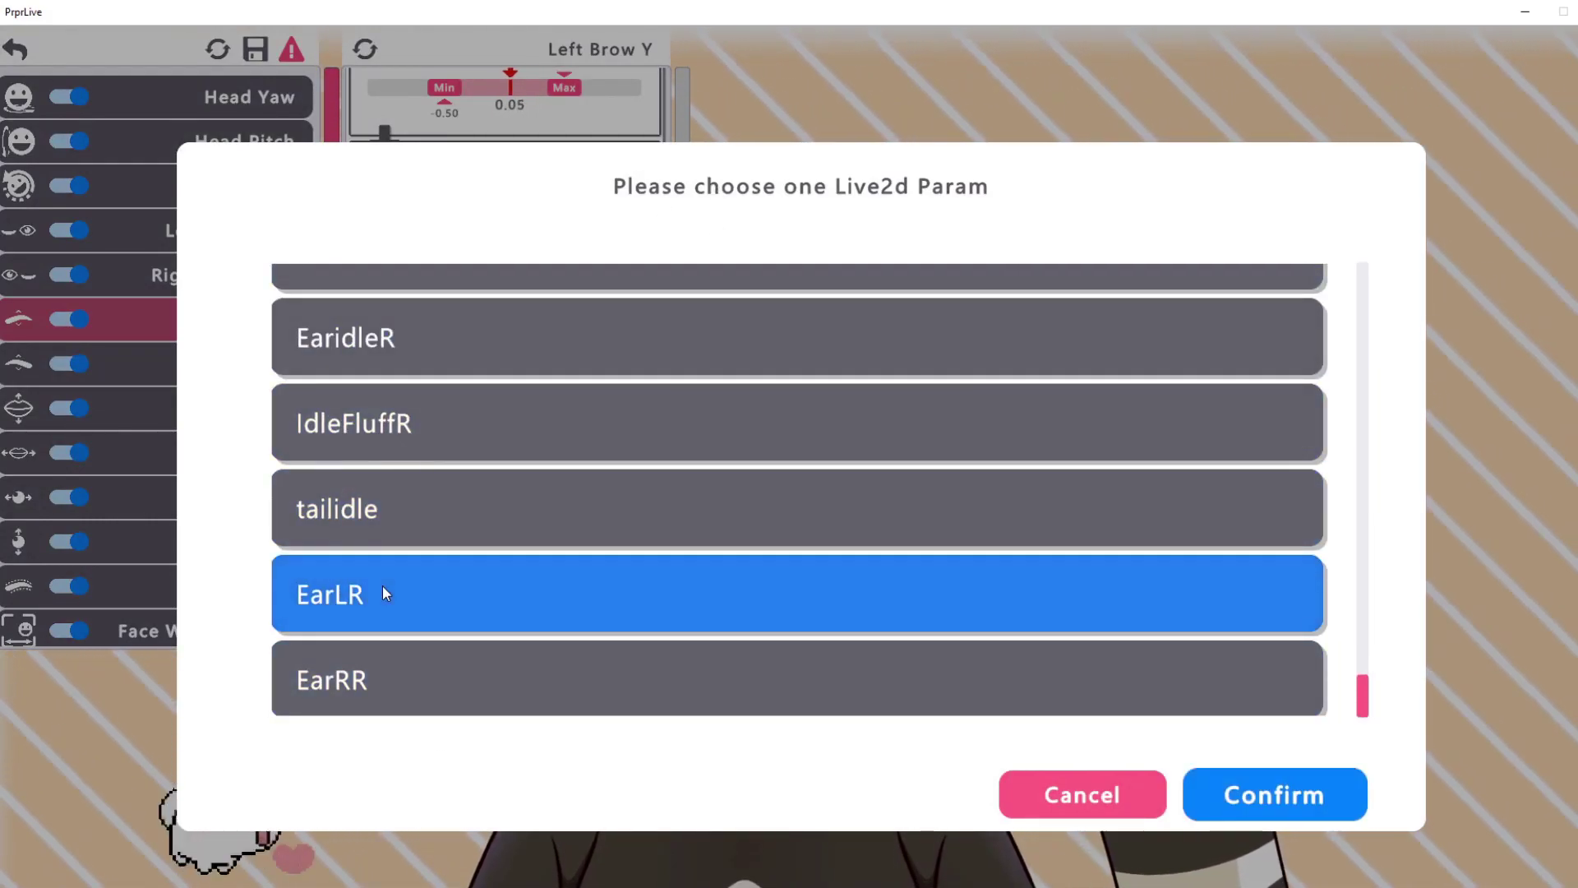
{"action": "left_click", "coordinate": [1240, 792]}
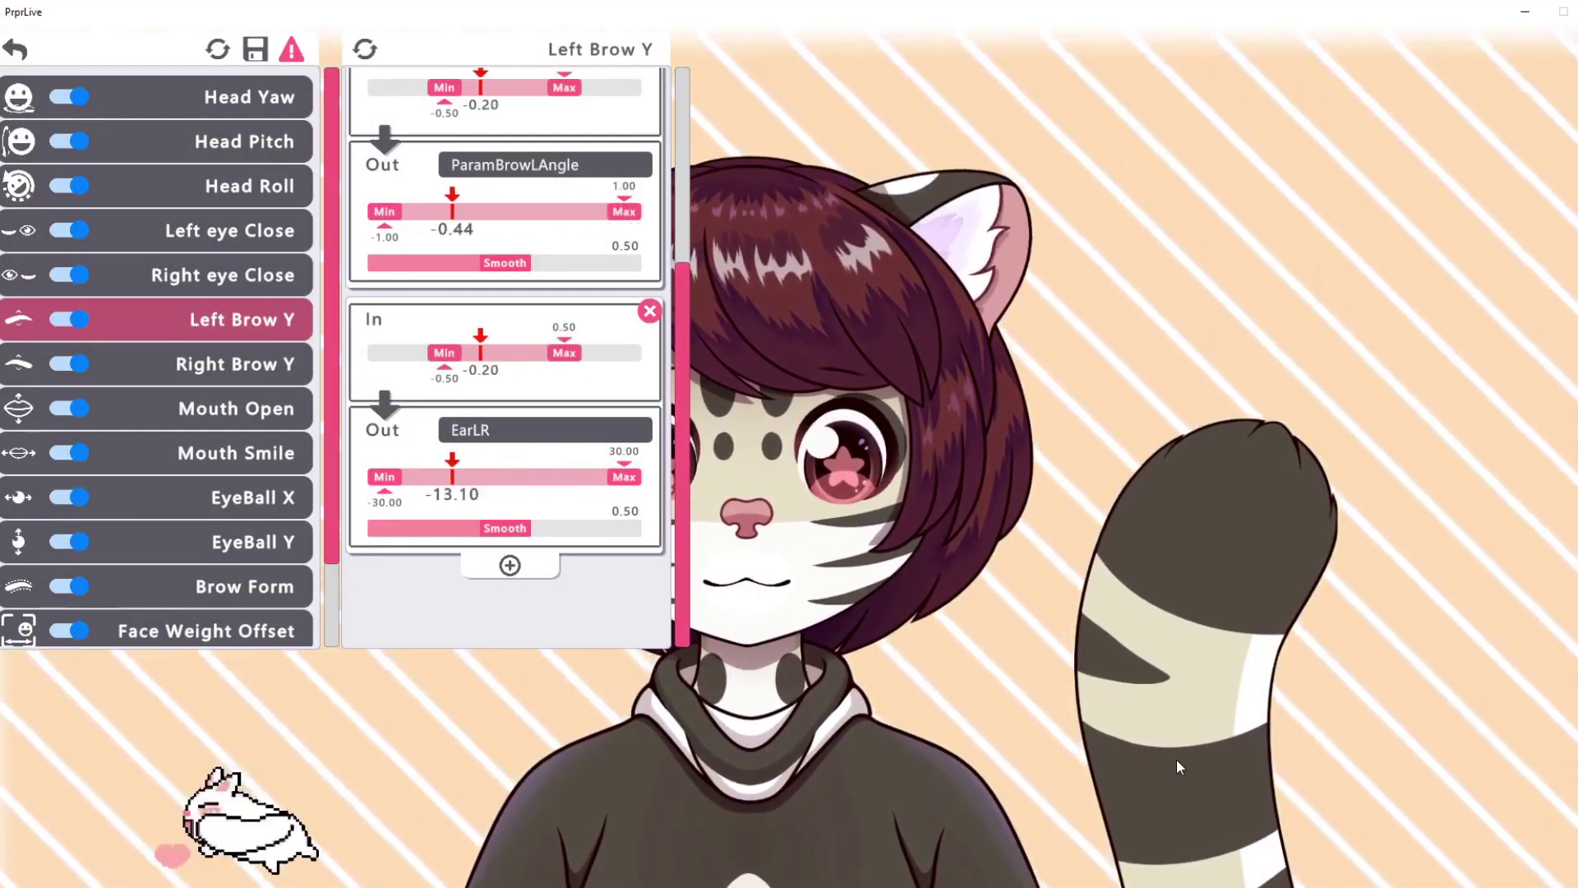
Step: Add an EarRR output to Right Brow Y and raise its smoothing
{"action": "left_click", "coordinate": [190, 371]}
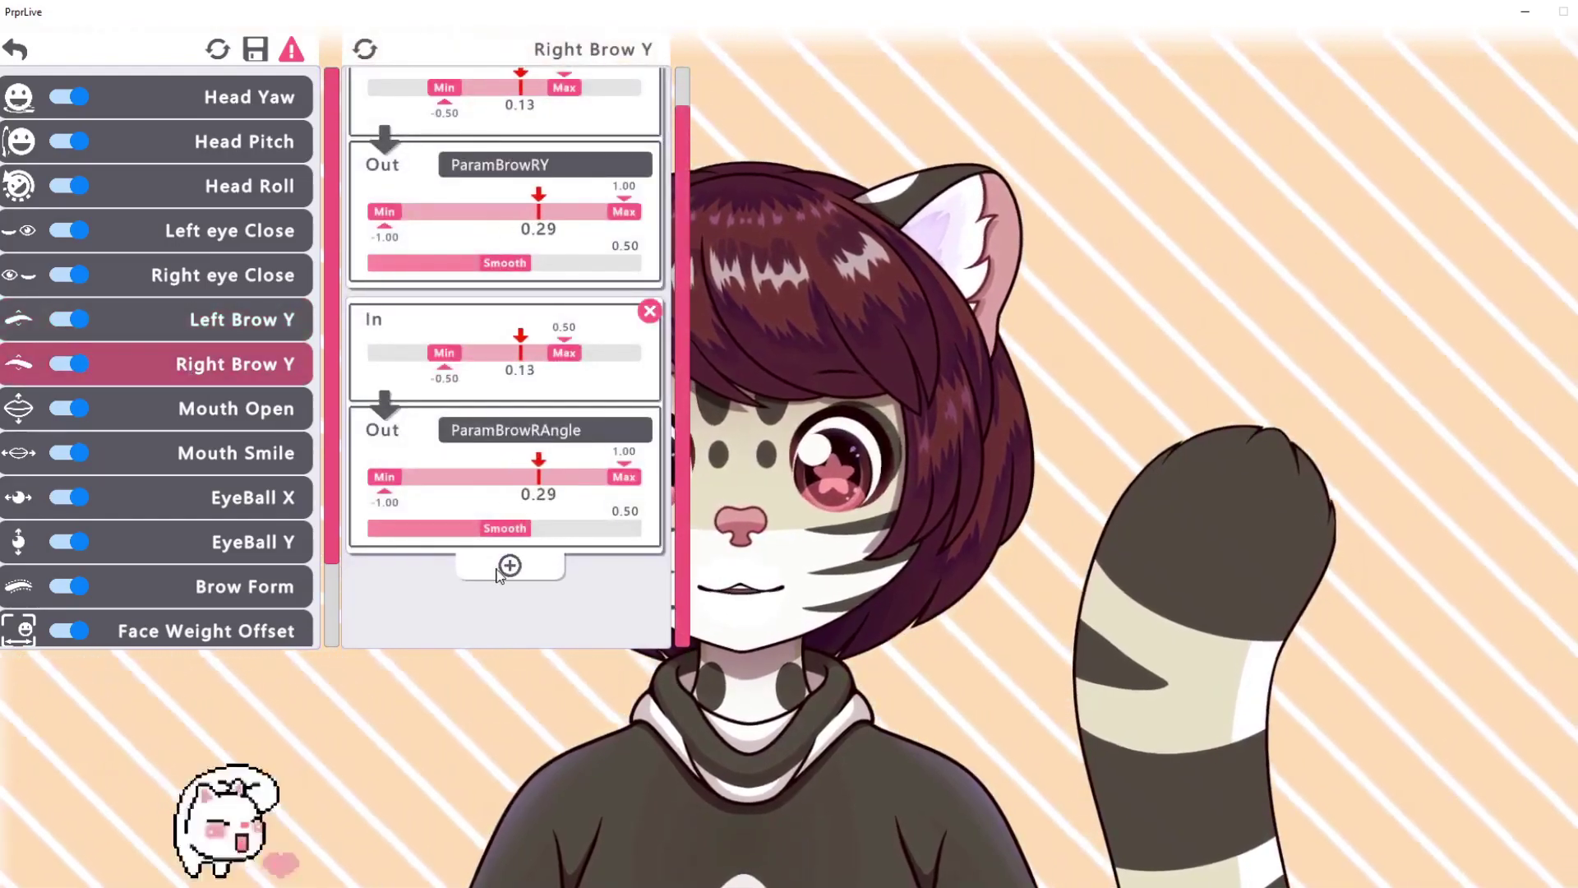
{"action": "left_click", "coordinate": [514, 568]}
{"action": "scroll", "coordinate": [519, 493], "scroll_direction": "down", "scroll_amount": 5}
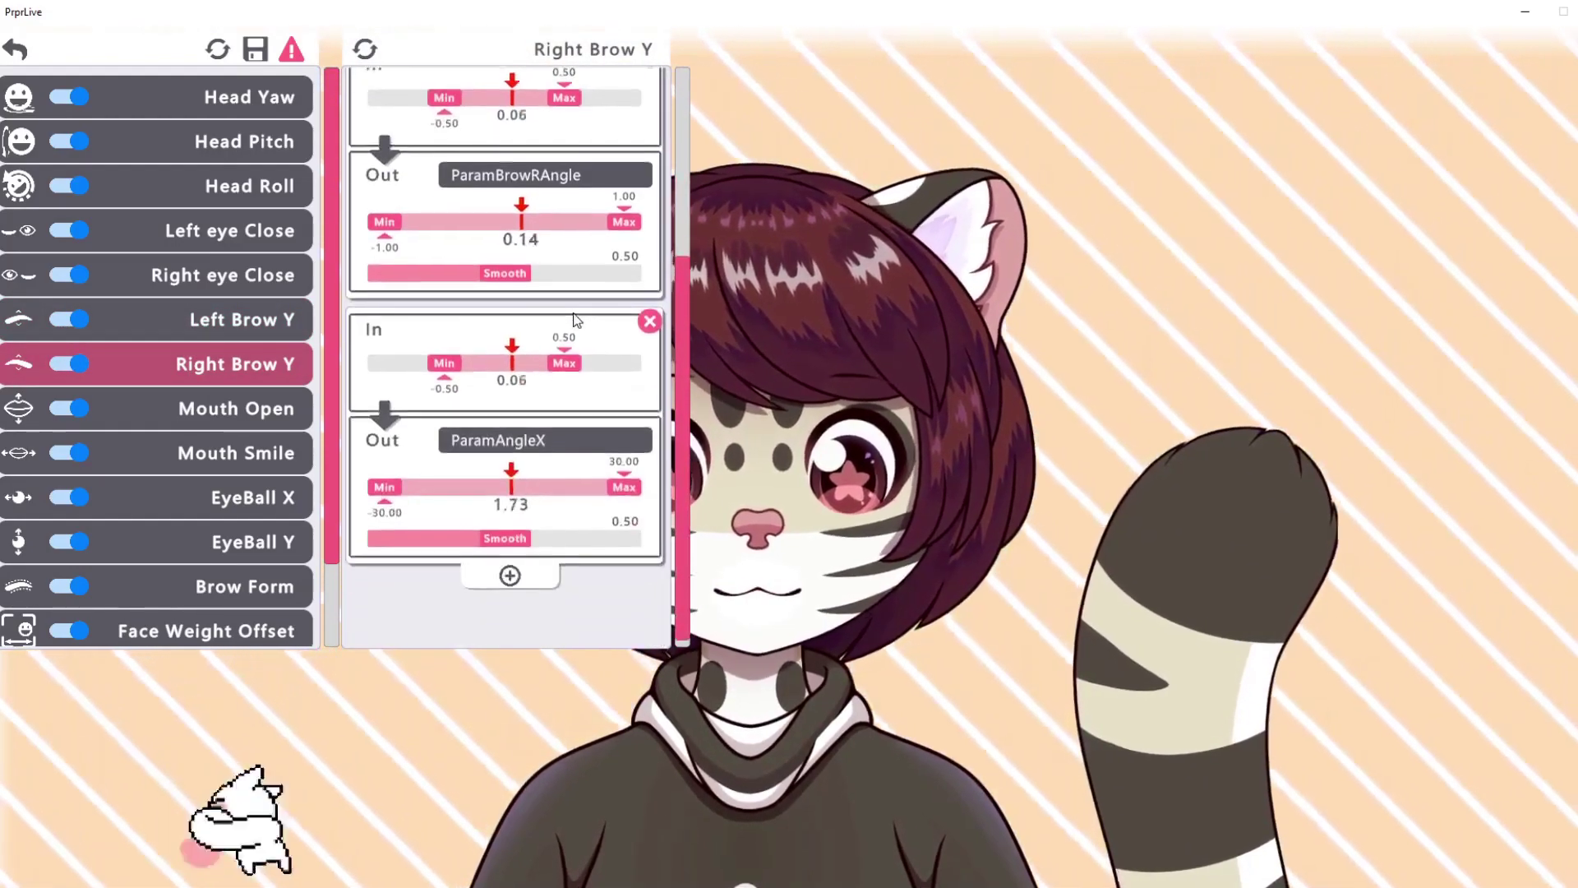
{"action": "left_click", "coordinate": [554, 429]}
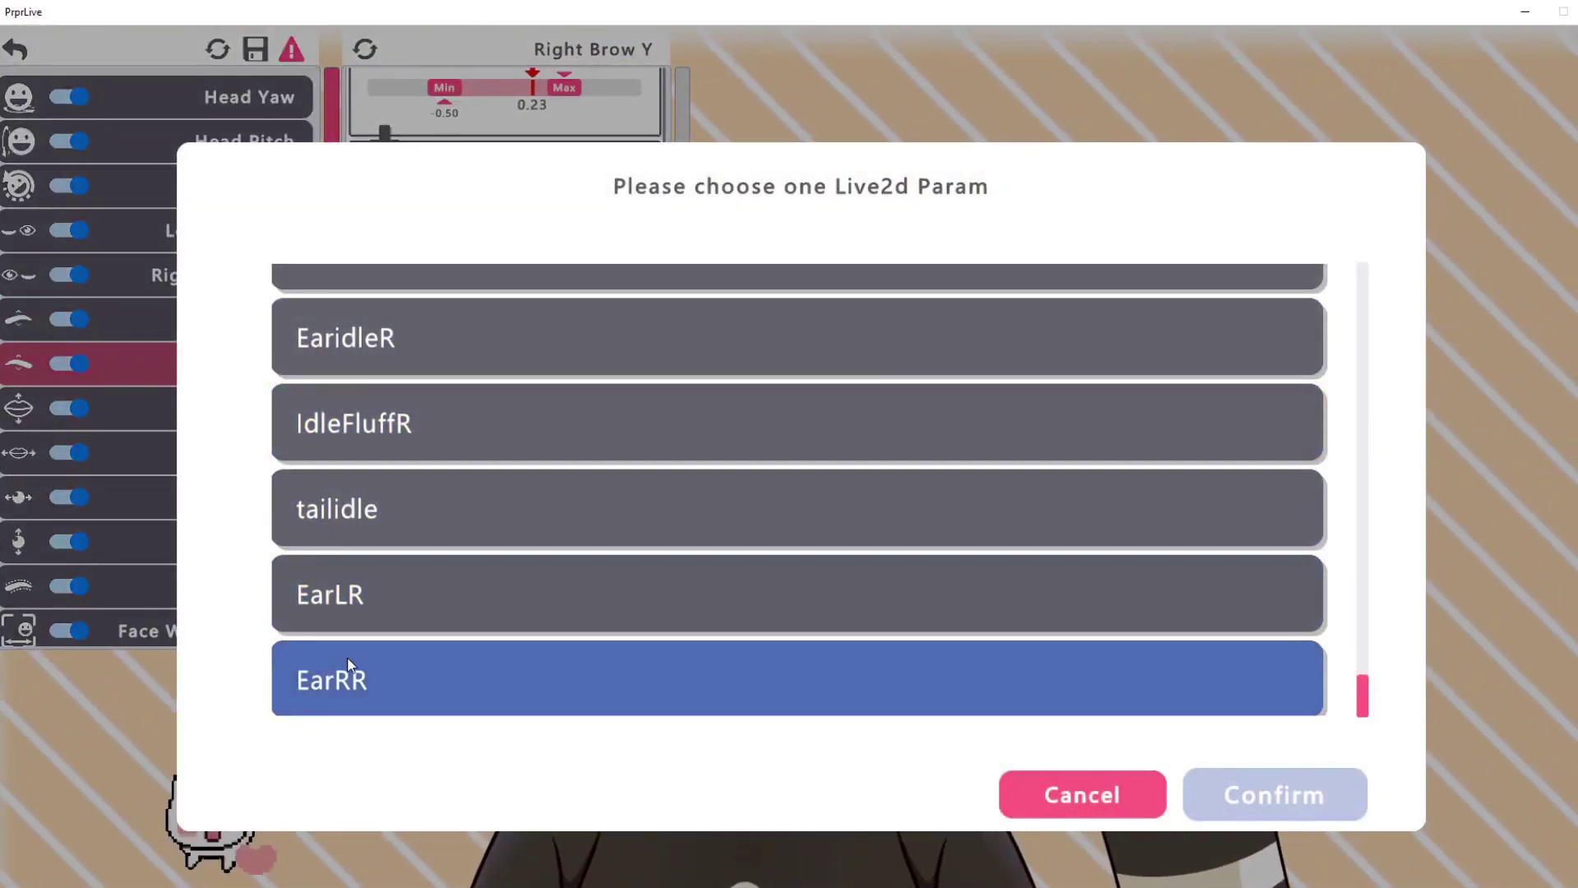
{"action": "left_click", "coordinate": [1248, 806]}
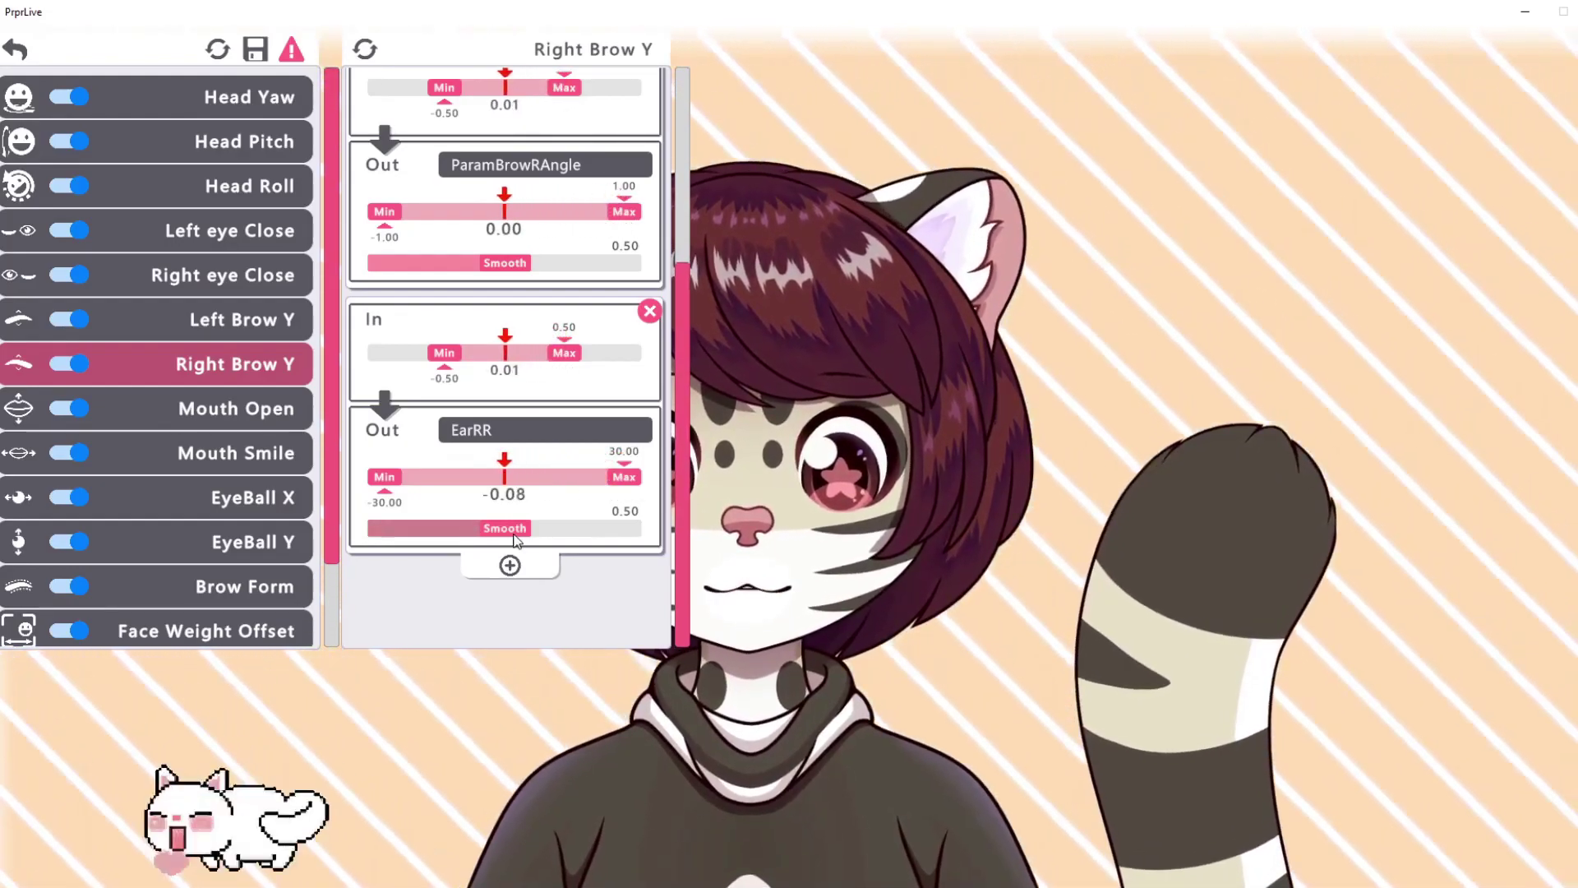
{"action": "left_click_drag", "start_coordinate": [517, 540], "coordinate": [584, 542]}
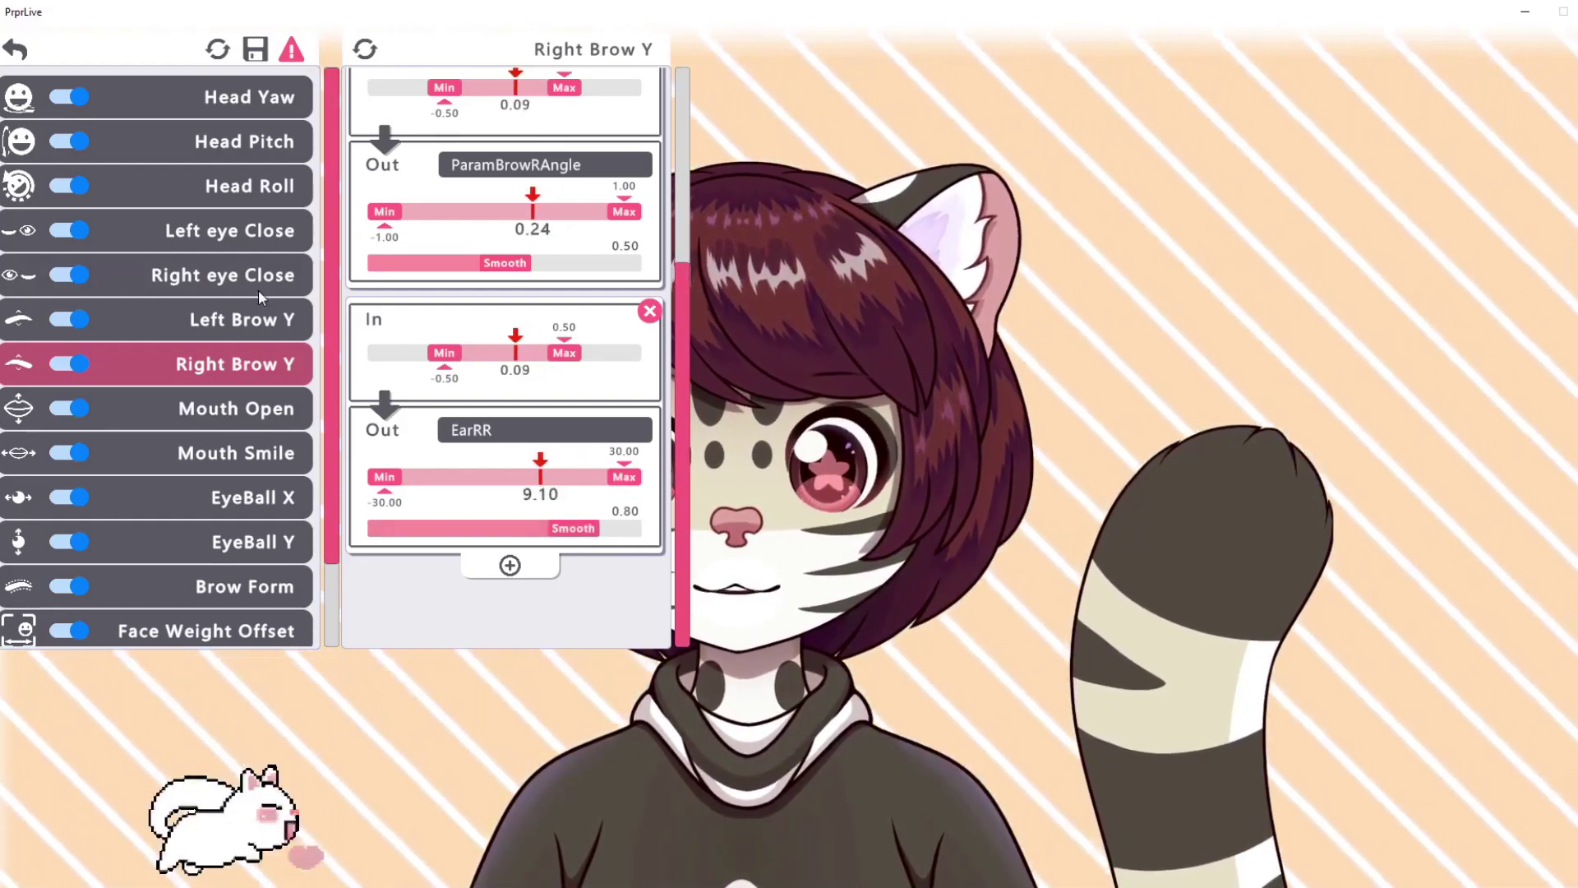
{"action": "key", "text": "Up"}
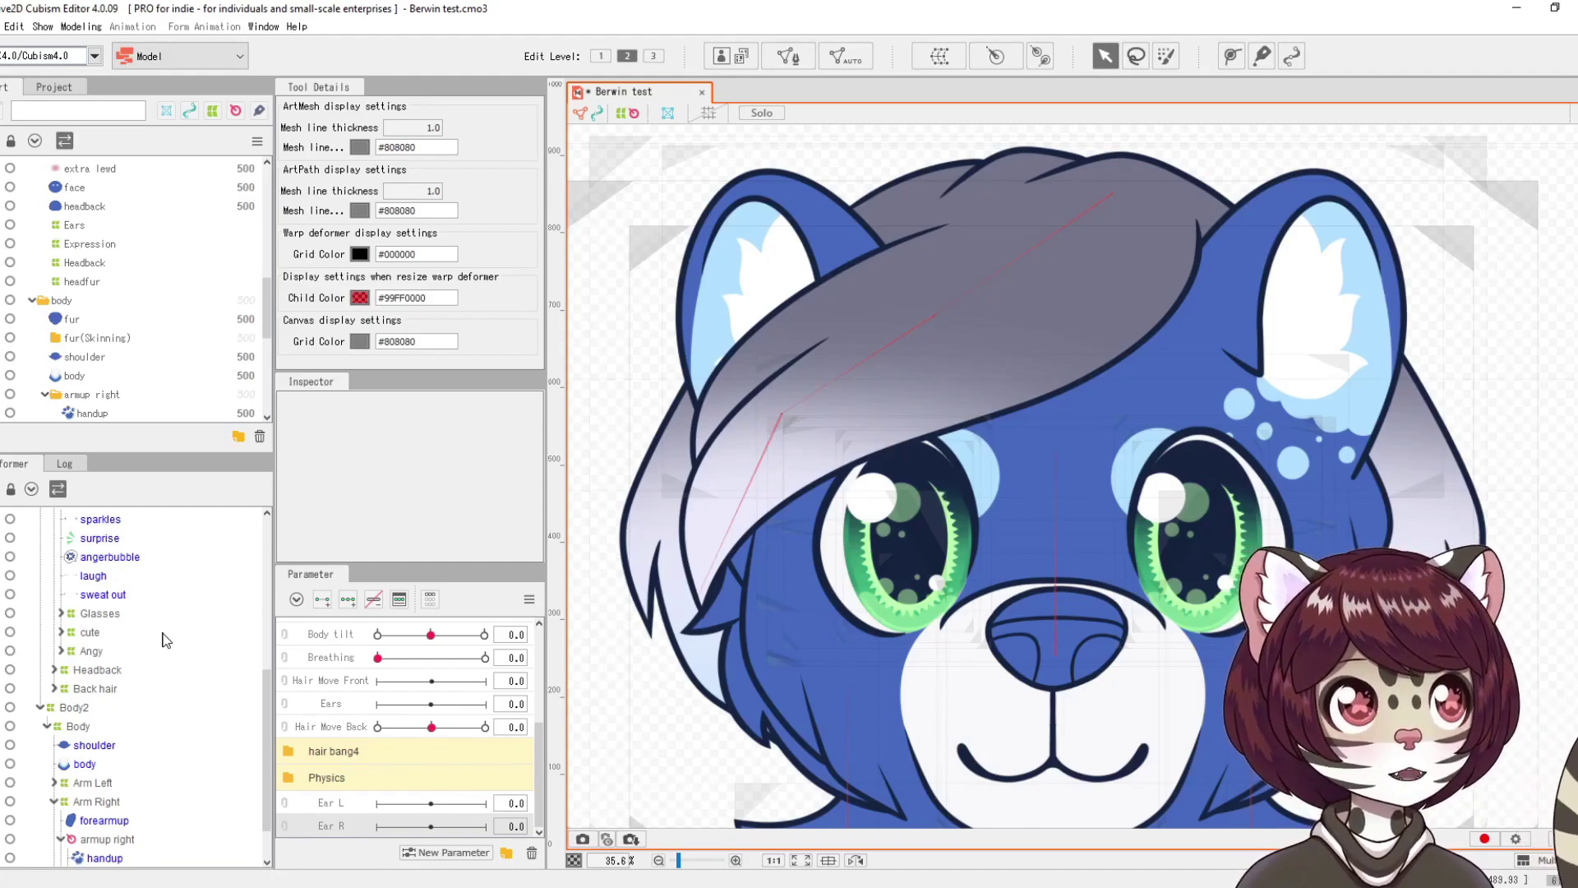
Step: Wrap Ear Line L, Ear Inner L and Ear Colour L in a warp deformer named Ear Left
{"action": "scroll", "coordinate": [166, 641], "scroll_direction": "up", "scroll_amount": 1}
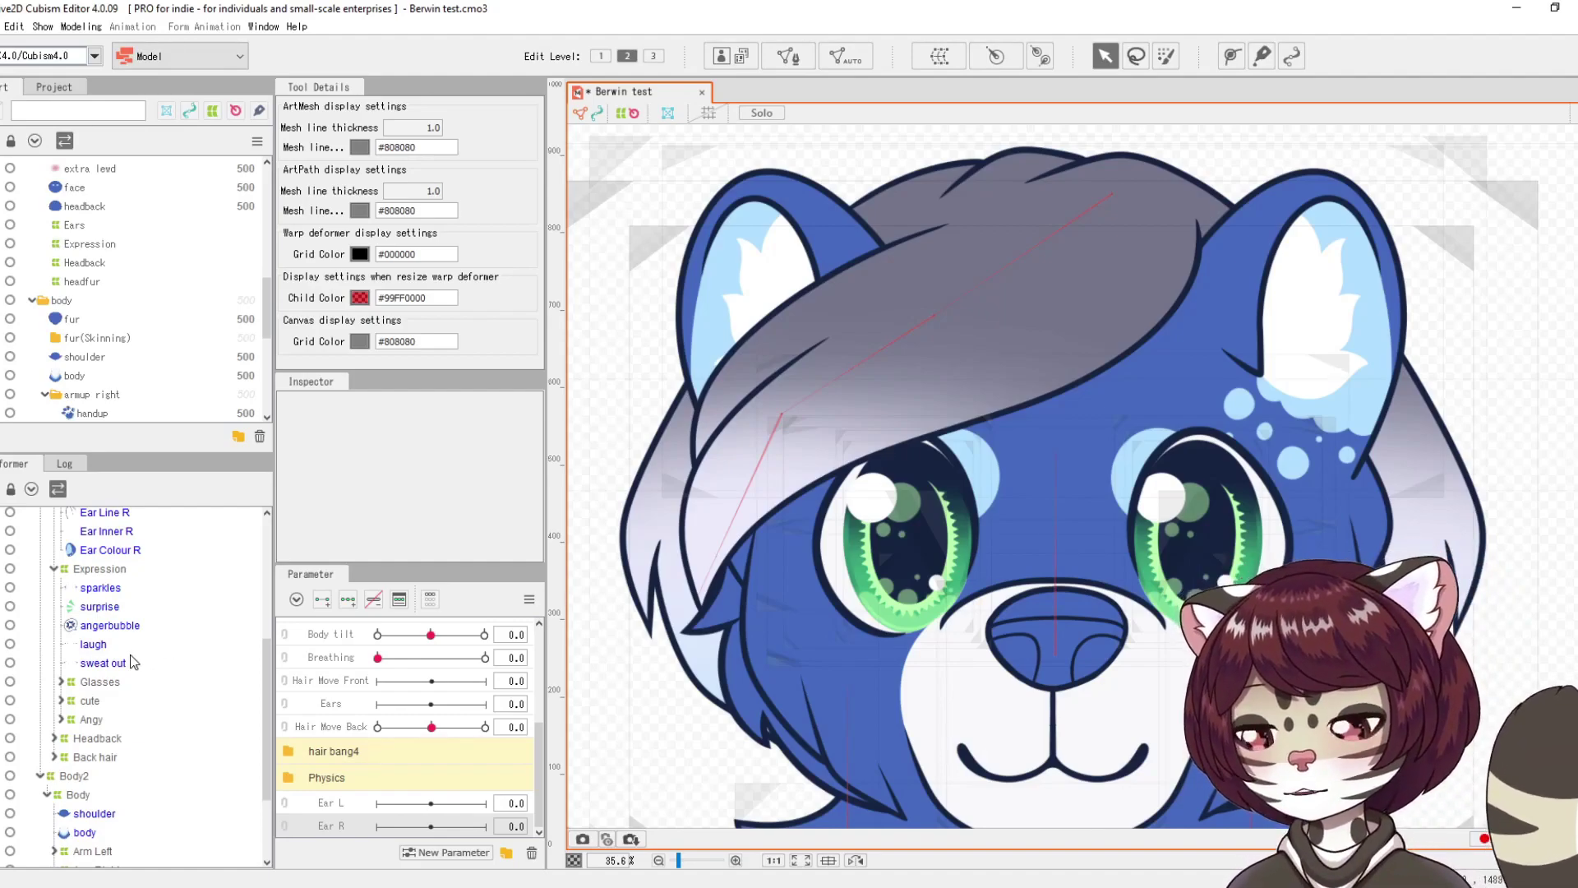
{"action": "scroll", "coordinate": [134, 661], "scroll_direction": "up", "scroll_amount": 3}
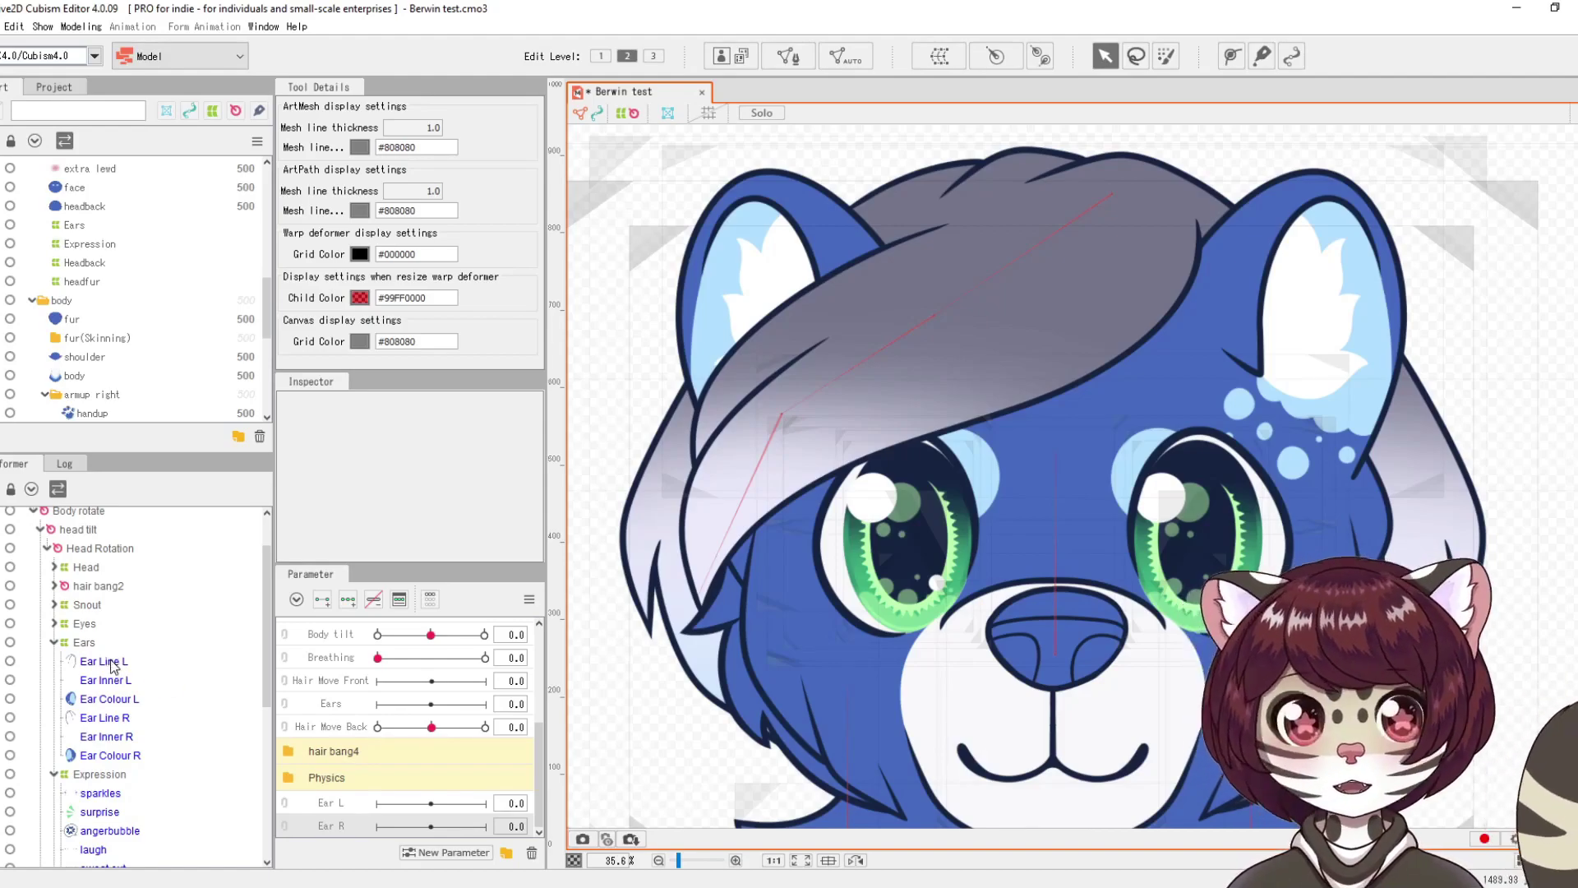
{"action": "left_click", "coordinate": [113, 665]}
{"action": "left_click", "coordinate": [112, 681], "text": "ctrl"}
{"action": "left_click", "coordinate": [112, 705], "text": "ctrl"}
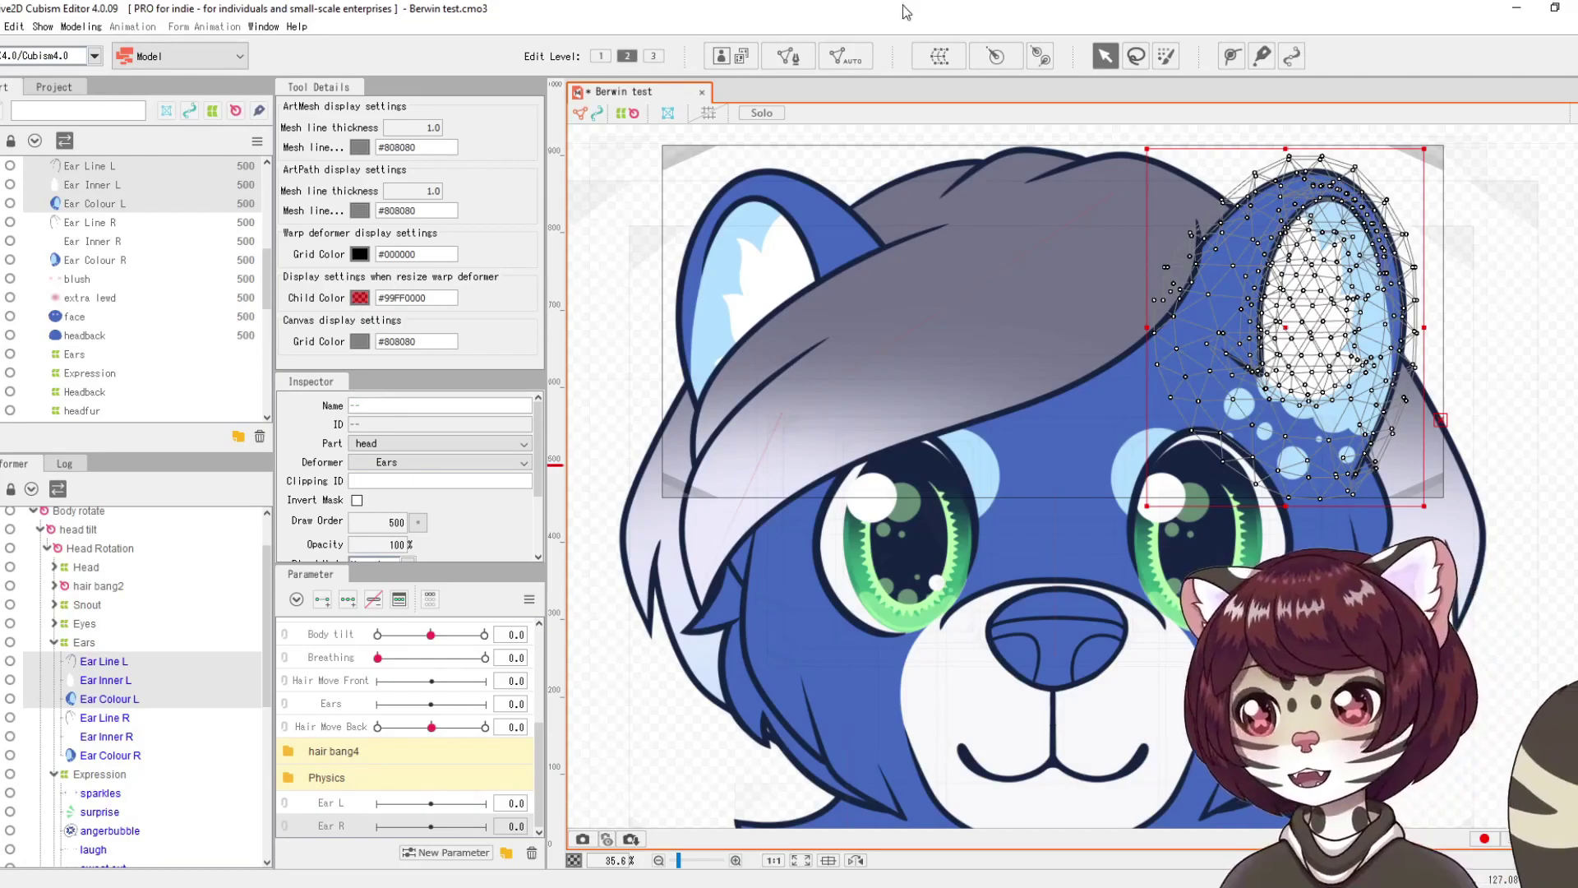
{"action": "left_click", "coordinate": [938, 65]}
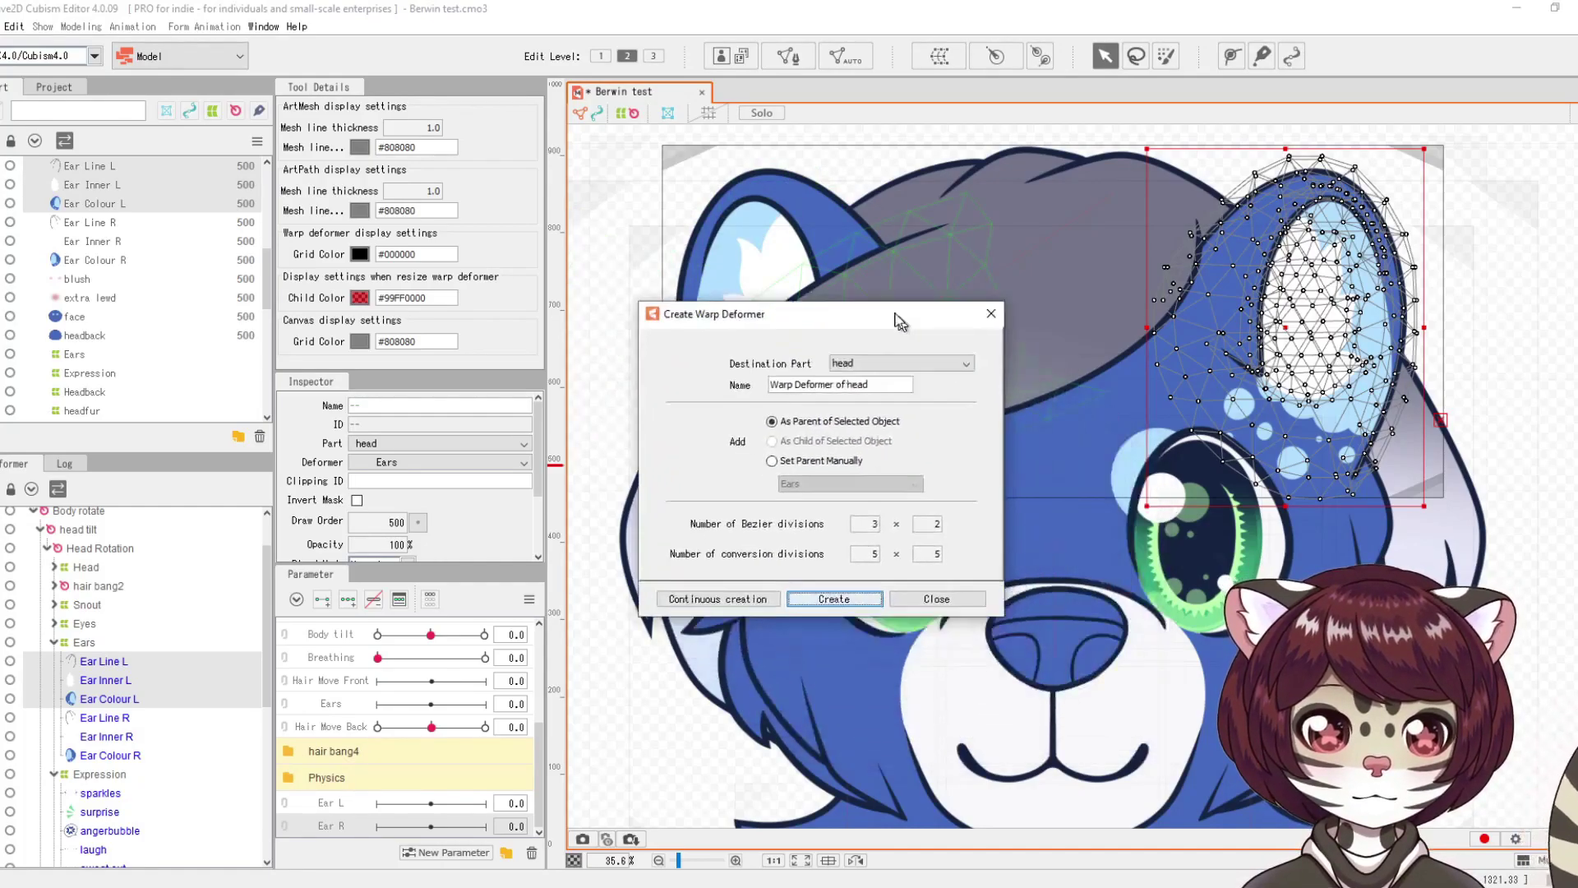
{"action": "left_click_drag", "start_coordinate": [890, 379], "coordinate": [774, 377]}
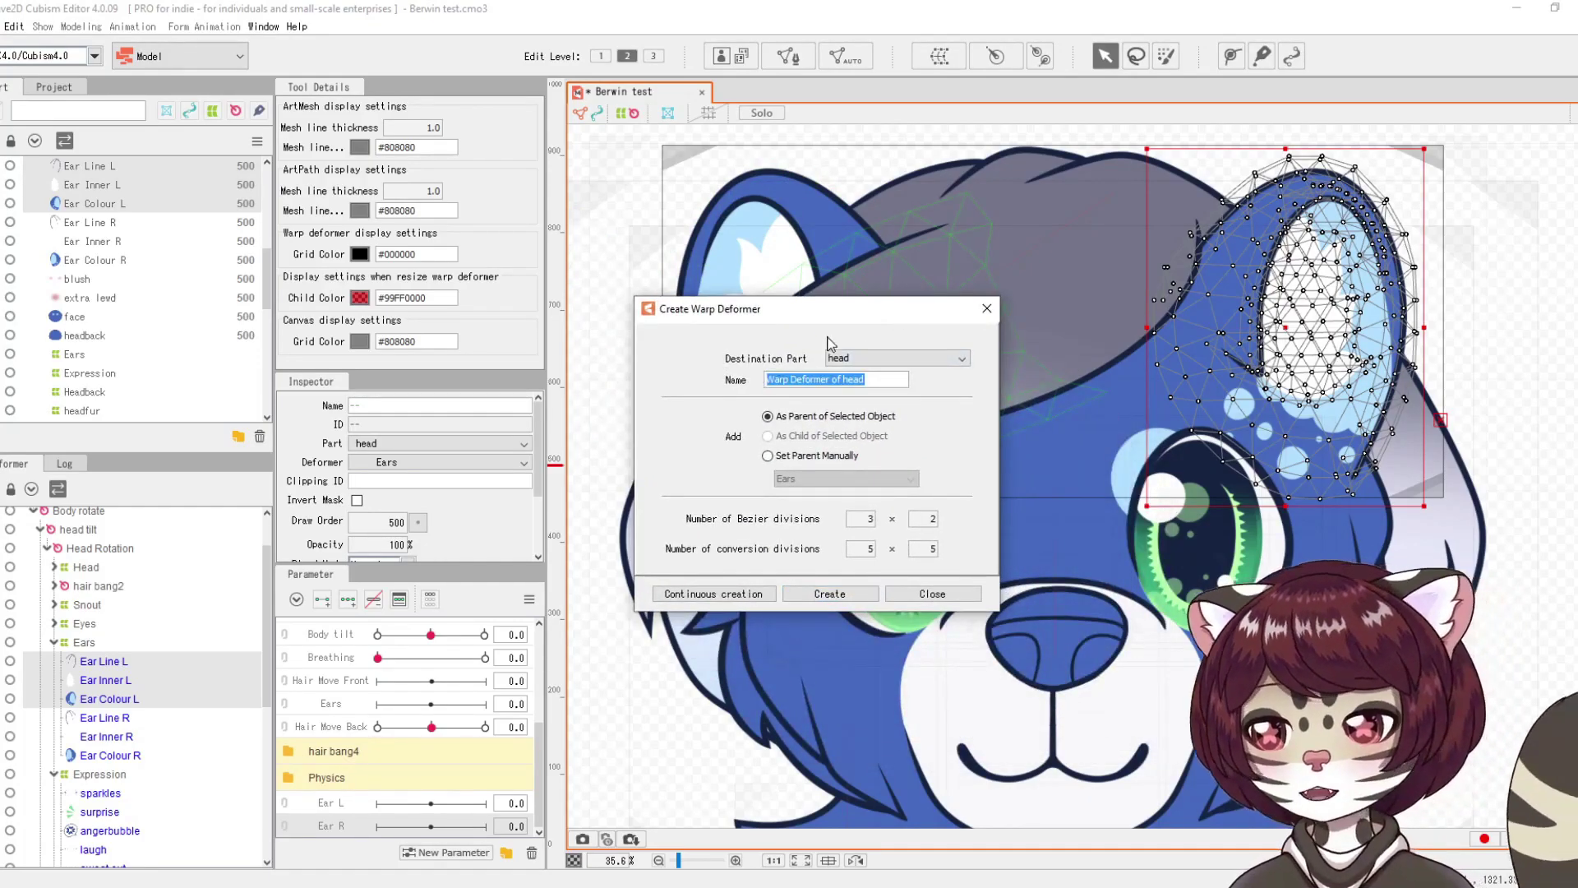
{"action": "type", "text": "Ear Left"}
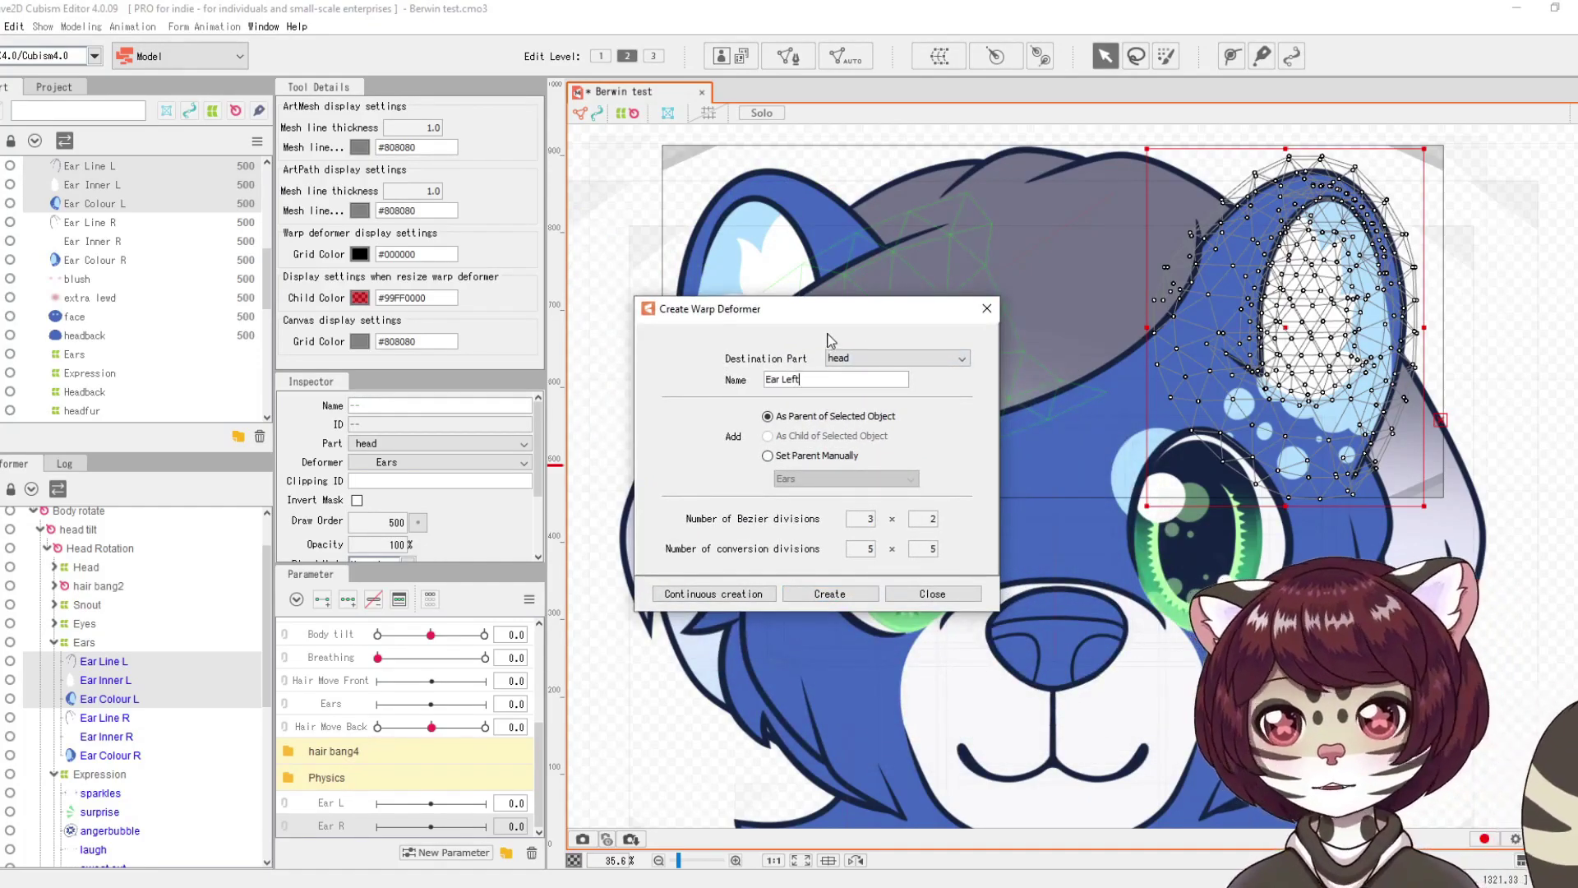
{"action": "left_click", "coordinate": [829, 594]}
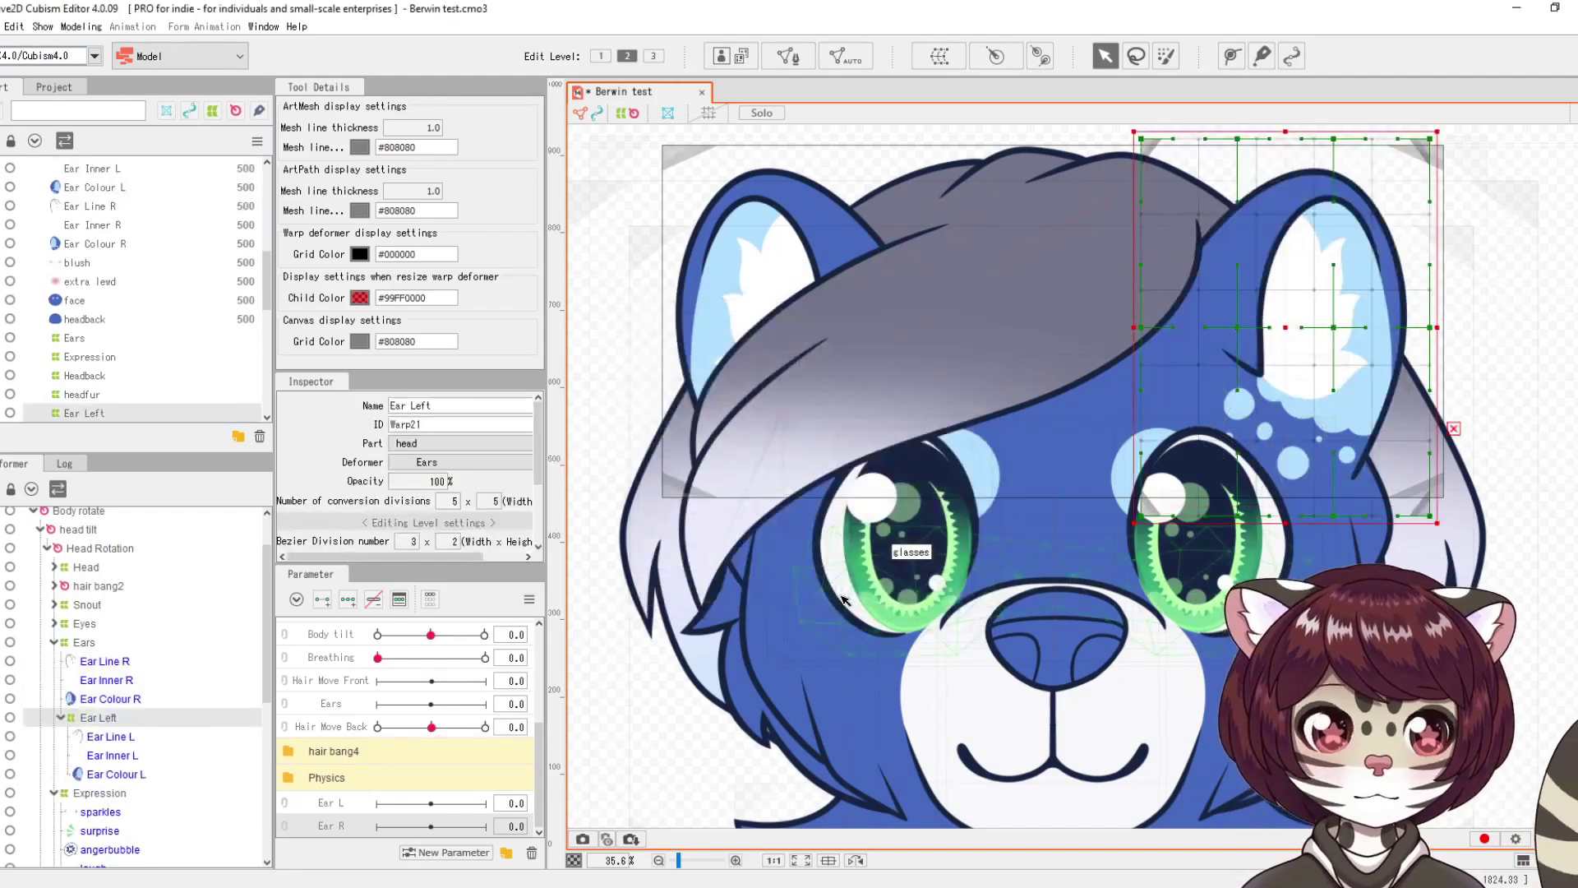
{"action": "scroll", "coordinate": [1521, 206], "scroll_direction": "up", "scroll_amount": 3}
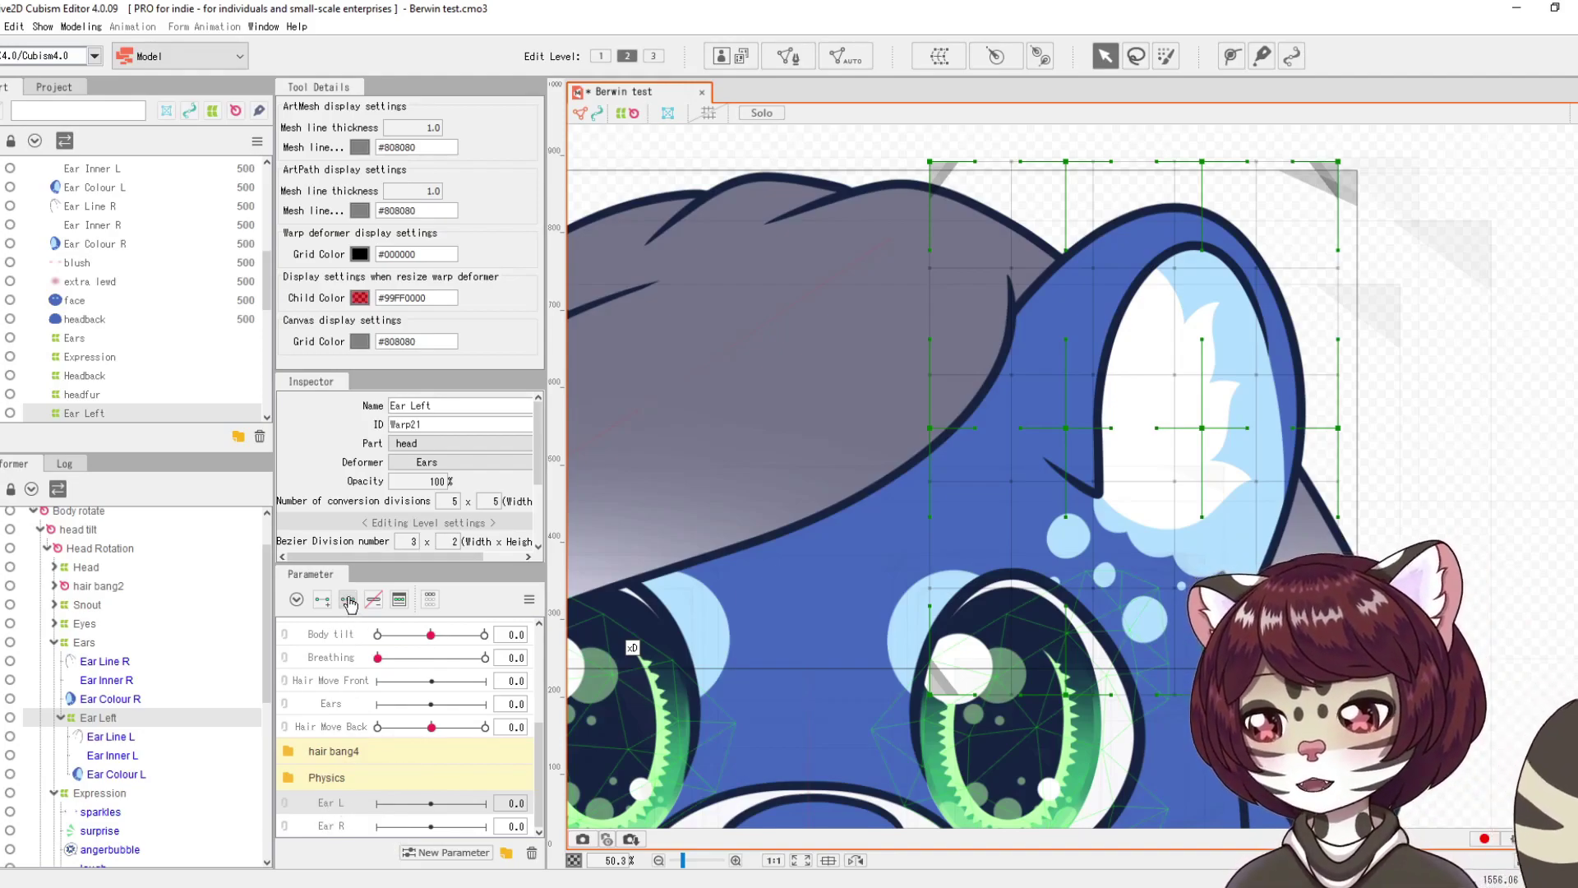
Step: With Ear L at 30, drag the Ear Left deformer's top and side points leftward
{"action": "left_click", "coordinate": [431, 804]}
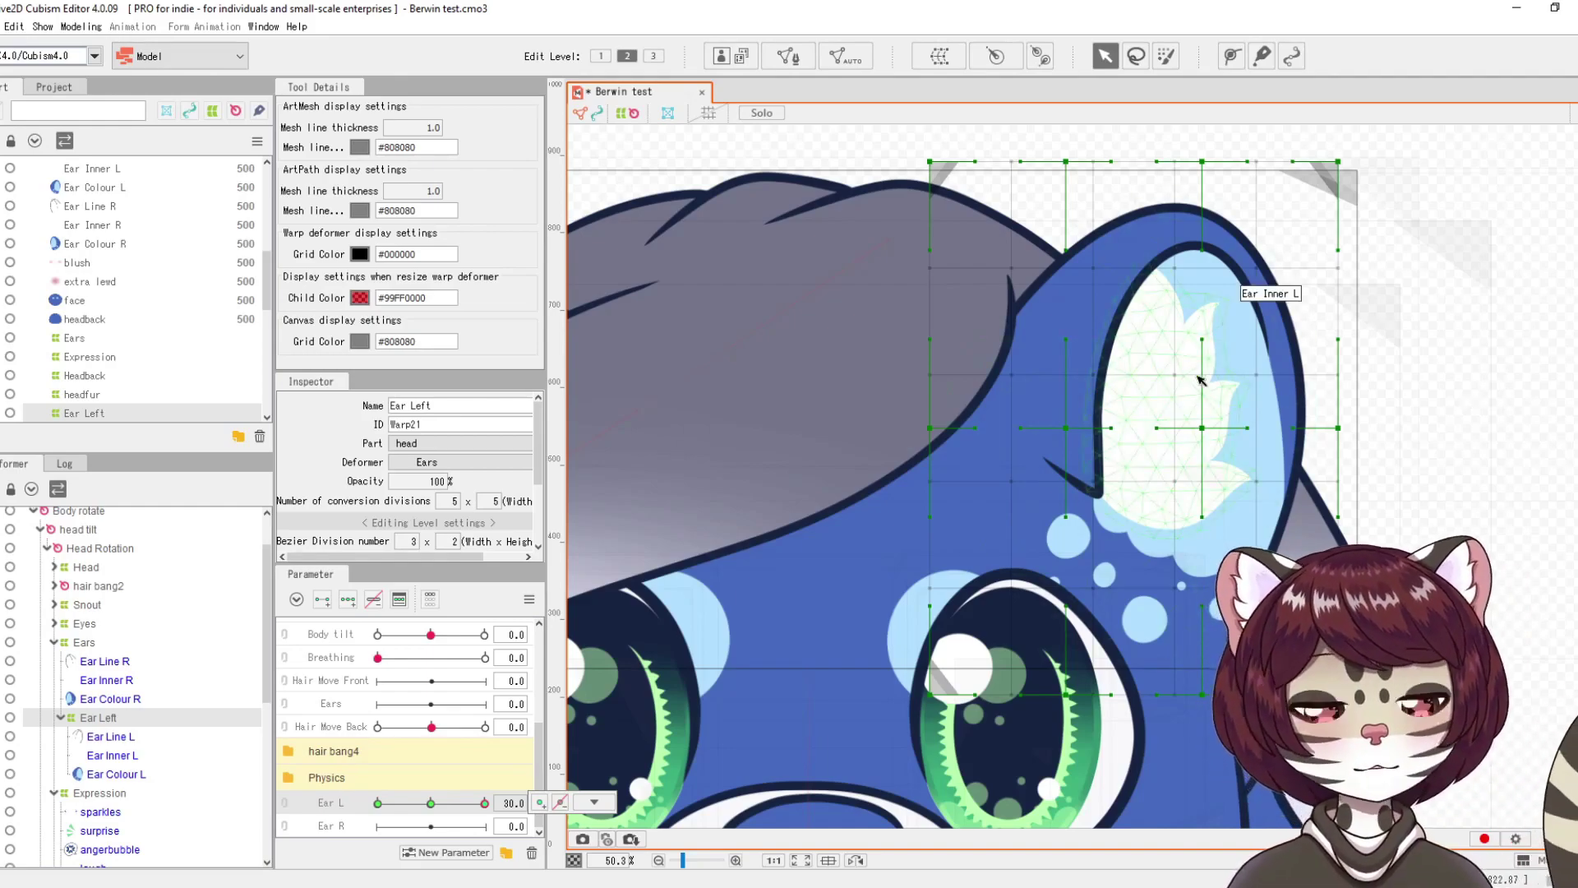
{"action": "left_click_drag", "start_coordinate": [1075, 164], "coordinate": [1044, 163]}
{"action": "left_click_drag", "start_coordinate": [1218, 173], "coordinate": [1167, 154]}
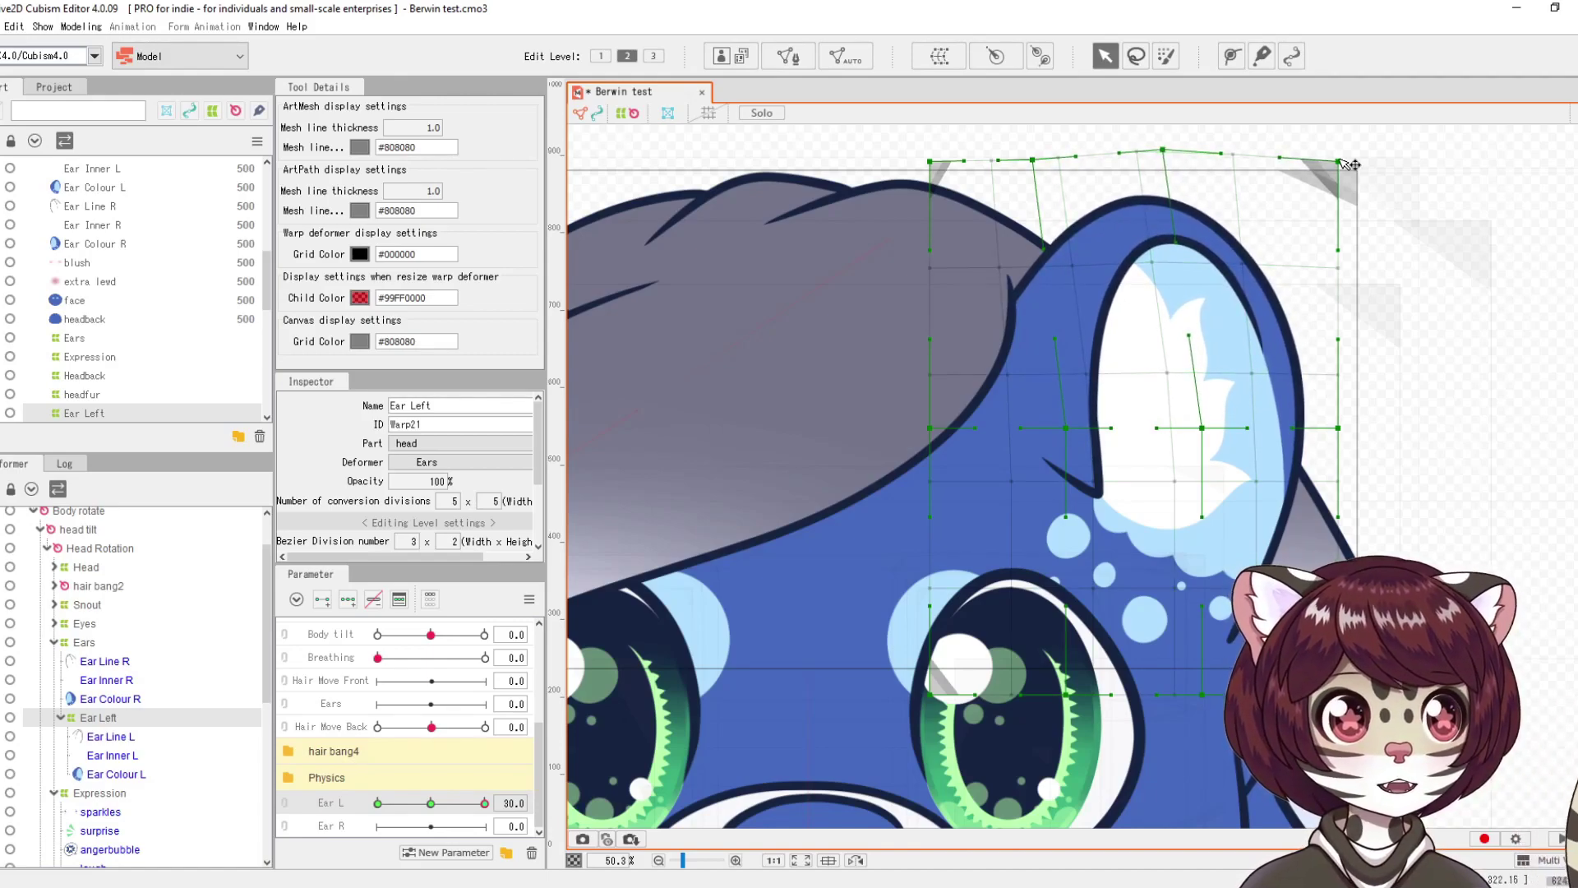
{"action": "left_click_drag", "start_coordinate": [1338, 161], "coordinate": [1321, 145]}
{"action": "left_click_drag", "start_coordinate": [930, 161], "coordinate": [909, 175]}
{"action": "left_click_drag", "start_coordinate": [1032, 161], "coordinate": [1013, 160]}
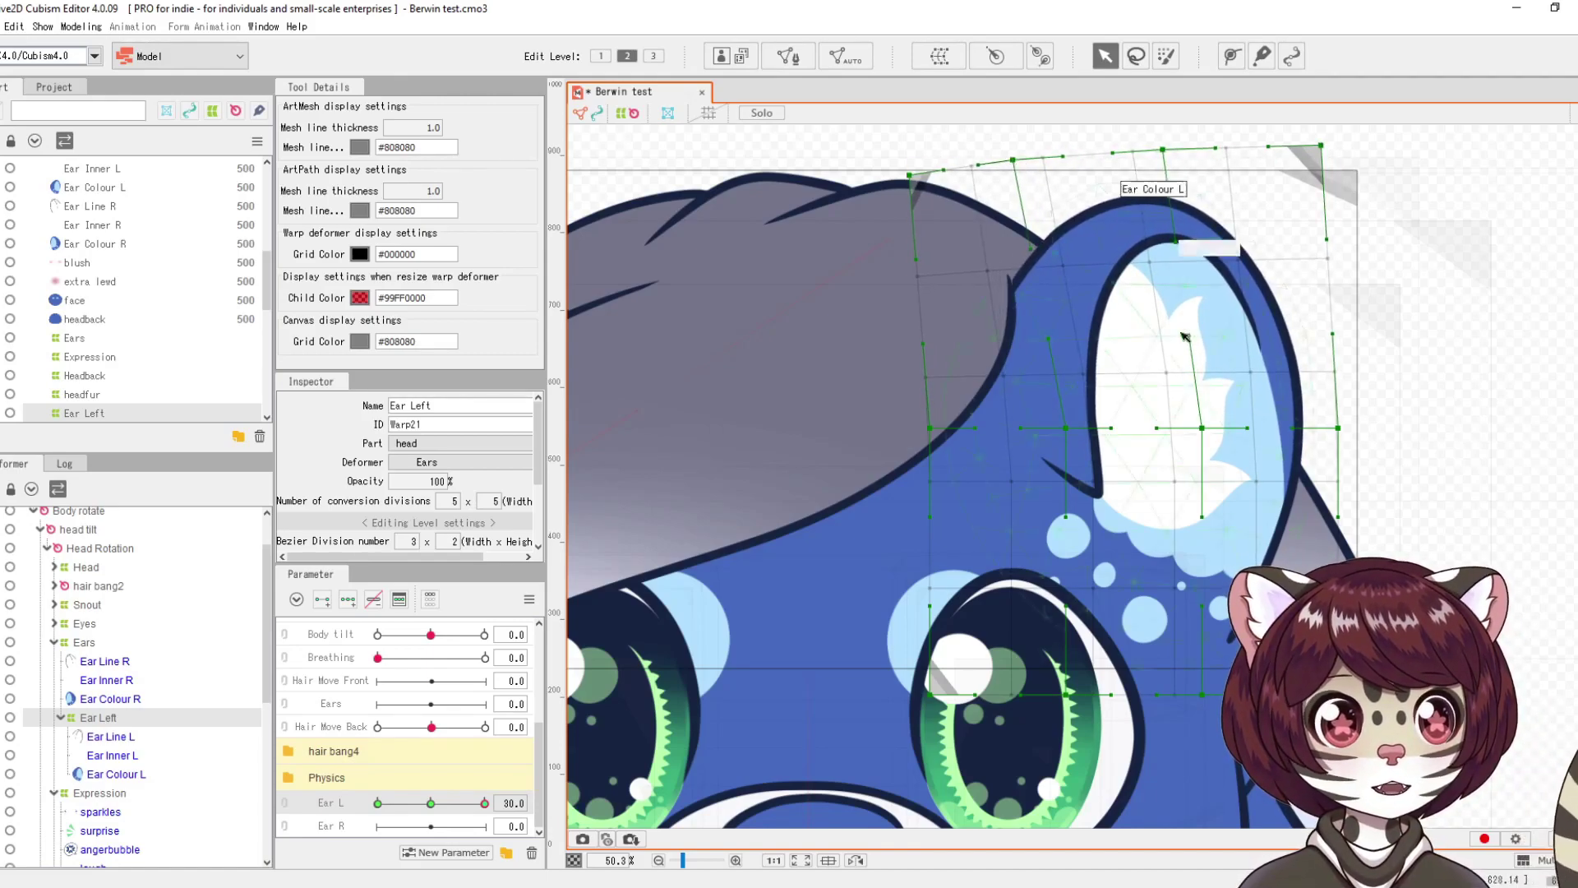
{"action": "left_click_drag", "start_coordinate": [1338, 427], "coordinate": [1317, 410]}
{"action": "left_click_drag", "start_coordinate": [1202, 428], "coordinate": [1181, 414]}
{"action": "left_click_drag", "start_coordinate": [1066, 427], "coordinate": [1050, 425]}
{"action": "left_click_drag", "start_coordinate": [1319, 499], "coordinate": [1329, 500]}
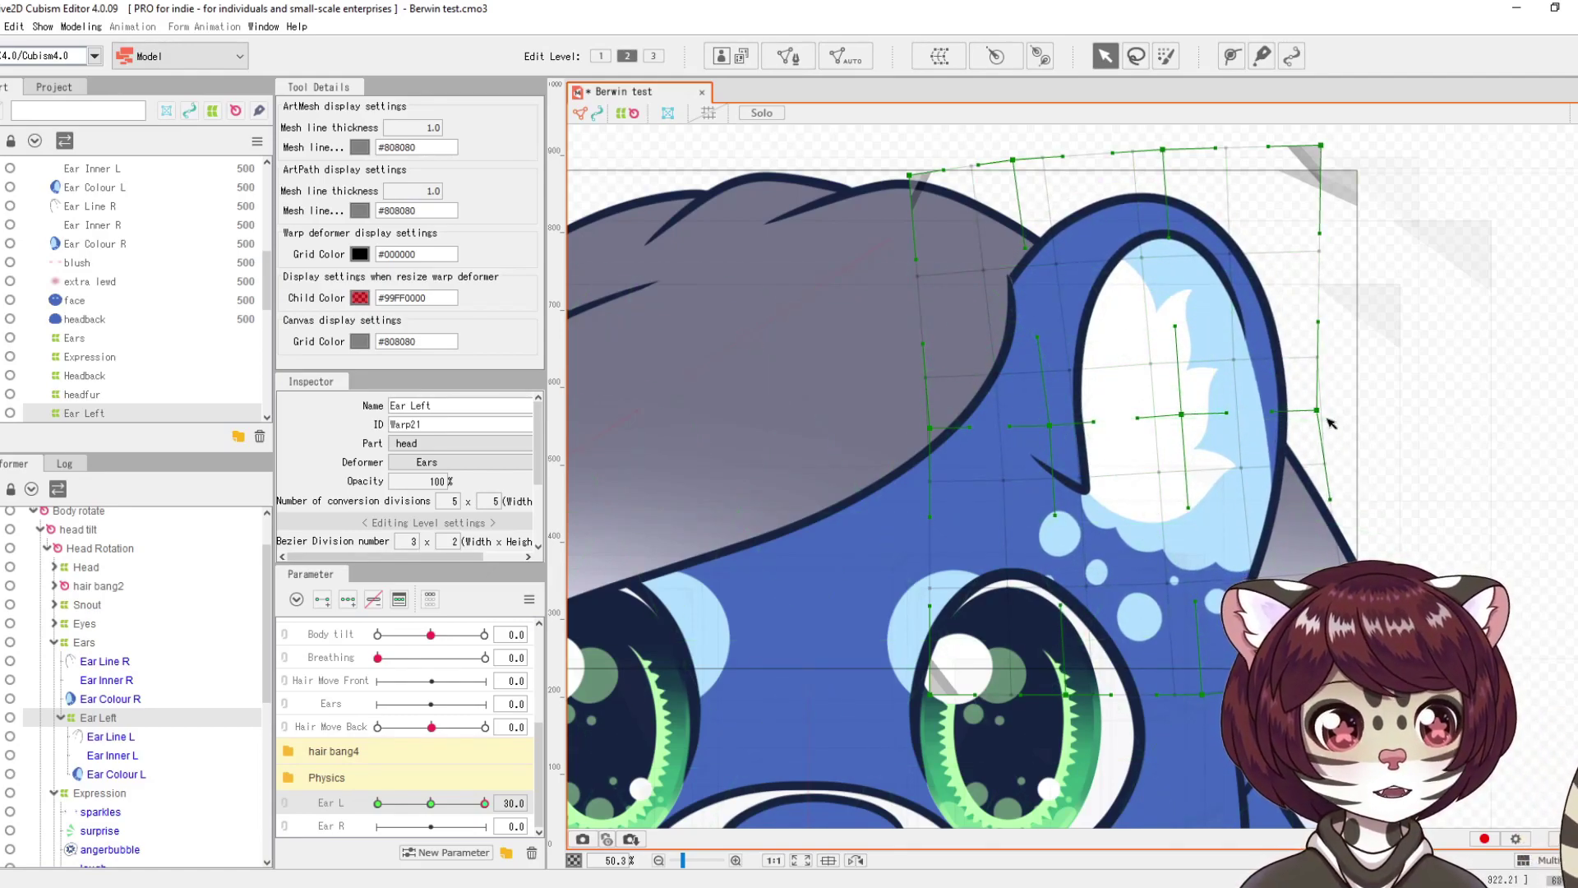
Step: Smooth the bent ear's top edge, then preview Ear L and return it toward neutral
{"action": "left_click_drag", "start_coordinate": [1316, 410], "coordinate": [1330, 405]}
{"action": "left_click_drag", "start_coordinate": [1321, 145], "coordinate": [1300, 143]}
{"action": "left_click_drag", "start_coordinate": [1163, 149], "coordinate": [1148, 149]}
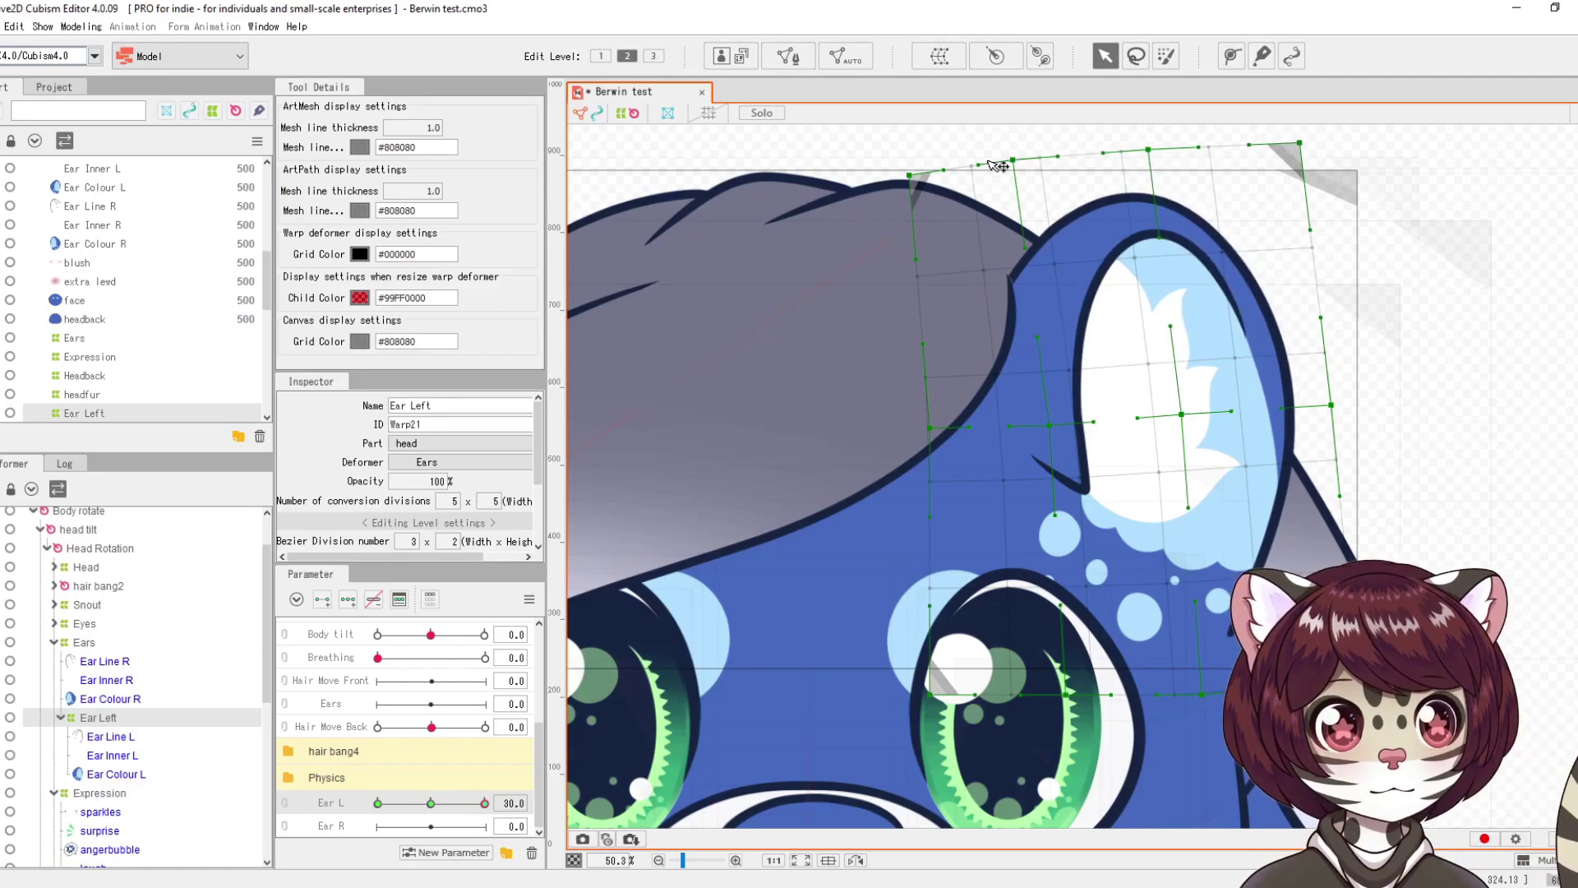
{"action": "left_click_drag", "start_coordinate": [1012, 159], "coordinate": [1006, 160]}
{"action": "left_click_drag", "start_coordinate": [910, 175], "coordinate": [905, 183]}
{"action": "left_click_drag", "start_coordinate": [1004, 161], "coordinate": [1006, 171]}
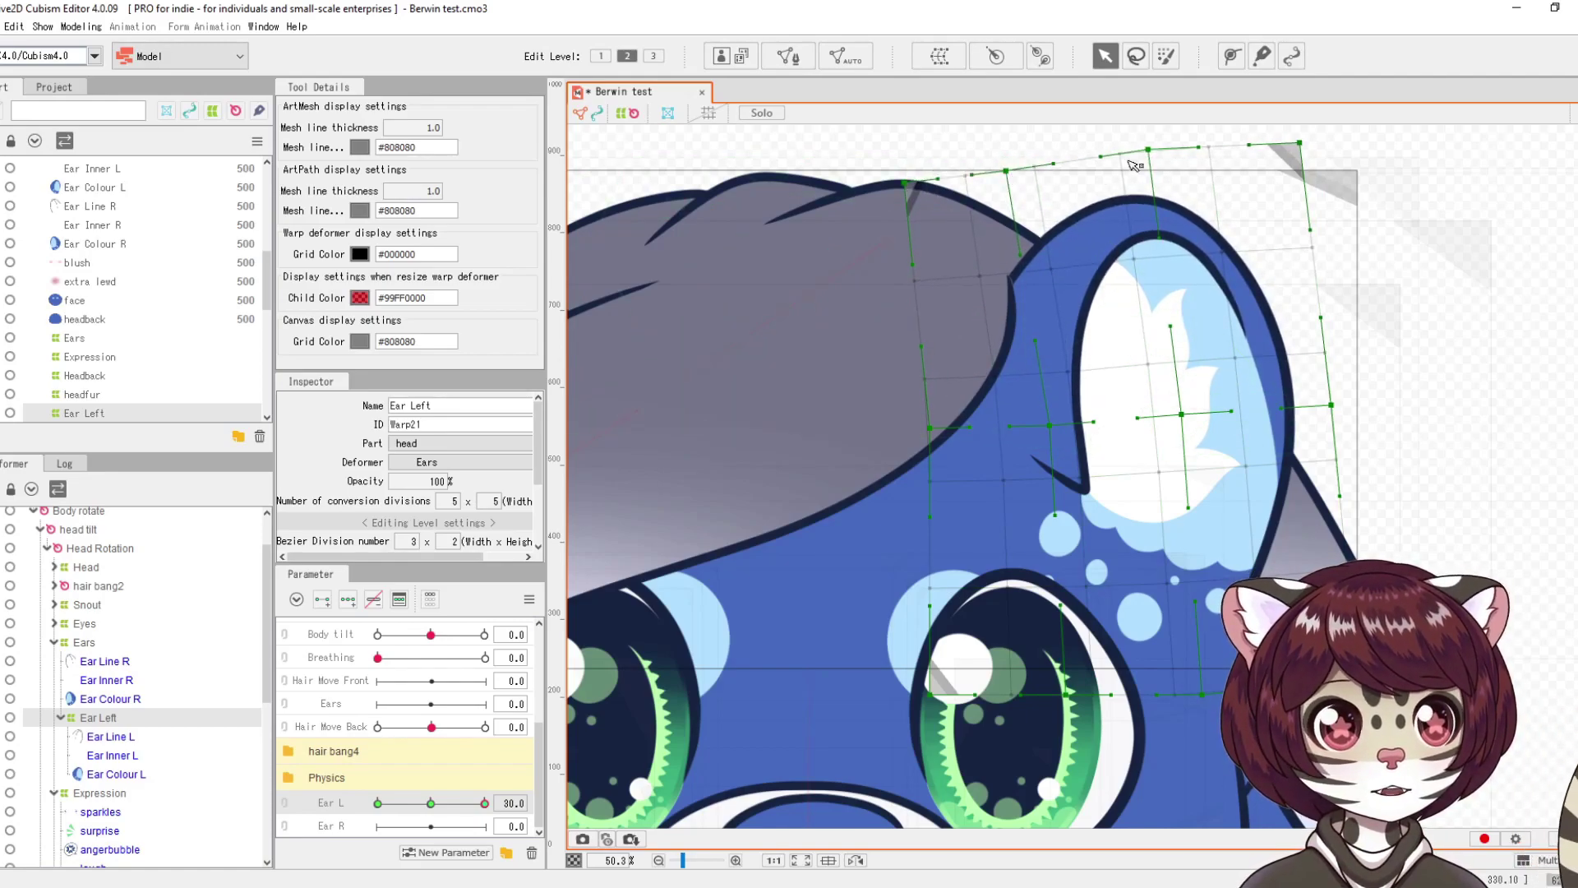
{"action": "left_click_drag", "start_coordinate": [1148, 149], "coordinate": [1142, 144]}
{"action": "left_click_drag", "start_coordinate": [1300, 144], "coordinate": [1297, 134]}
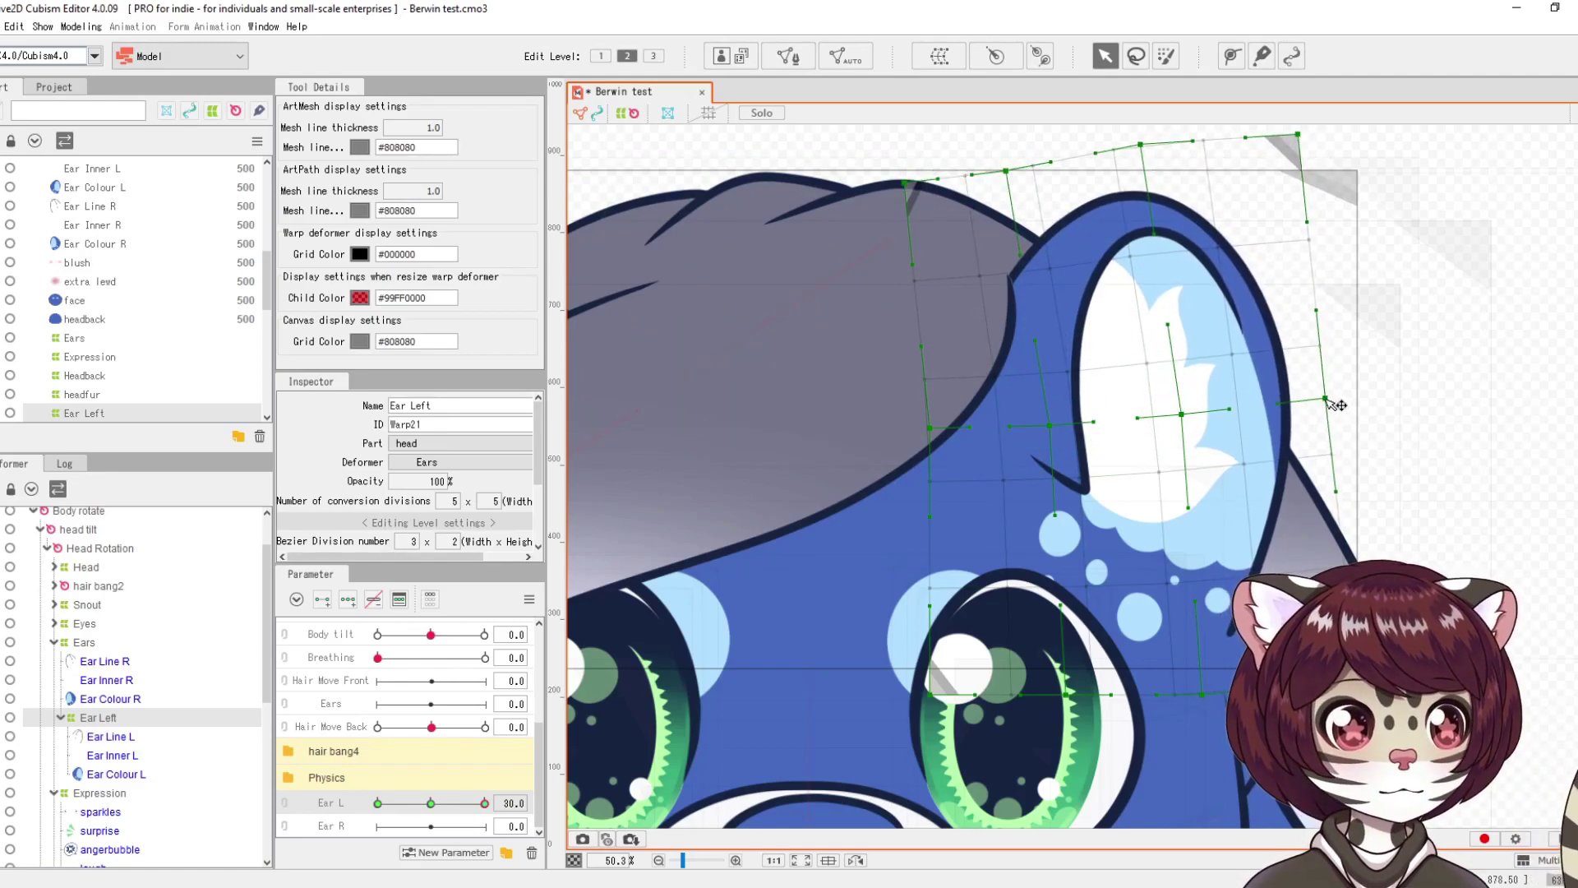
{"action": "left_click_drag", "start_coordinate": [484, 803], "coordinate": [490, 767]}
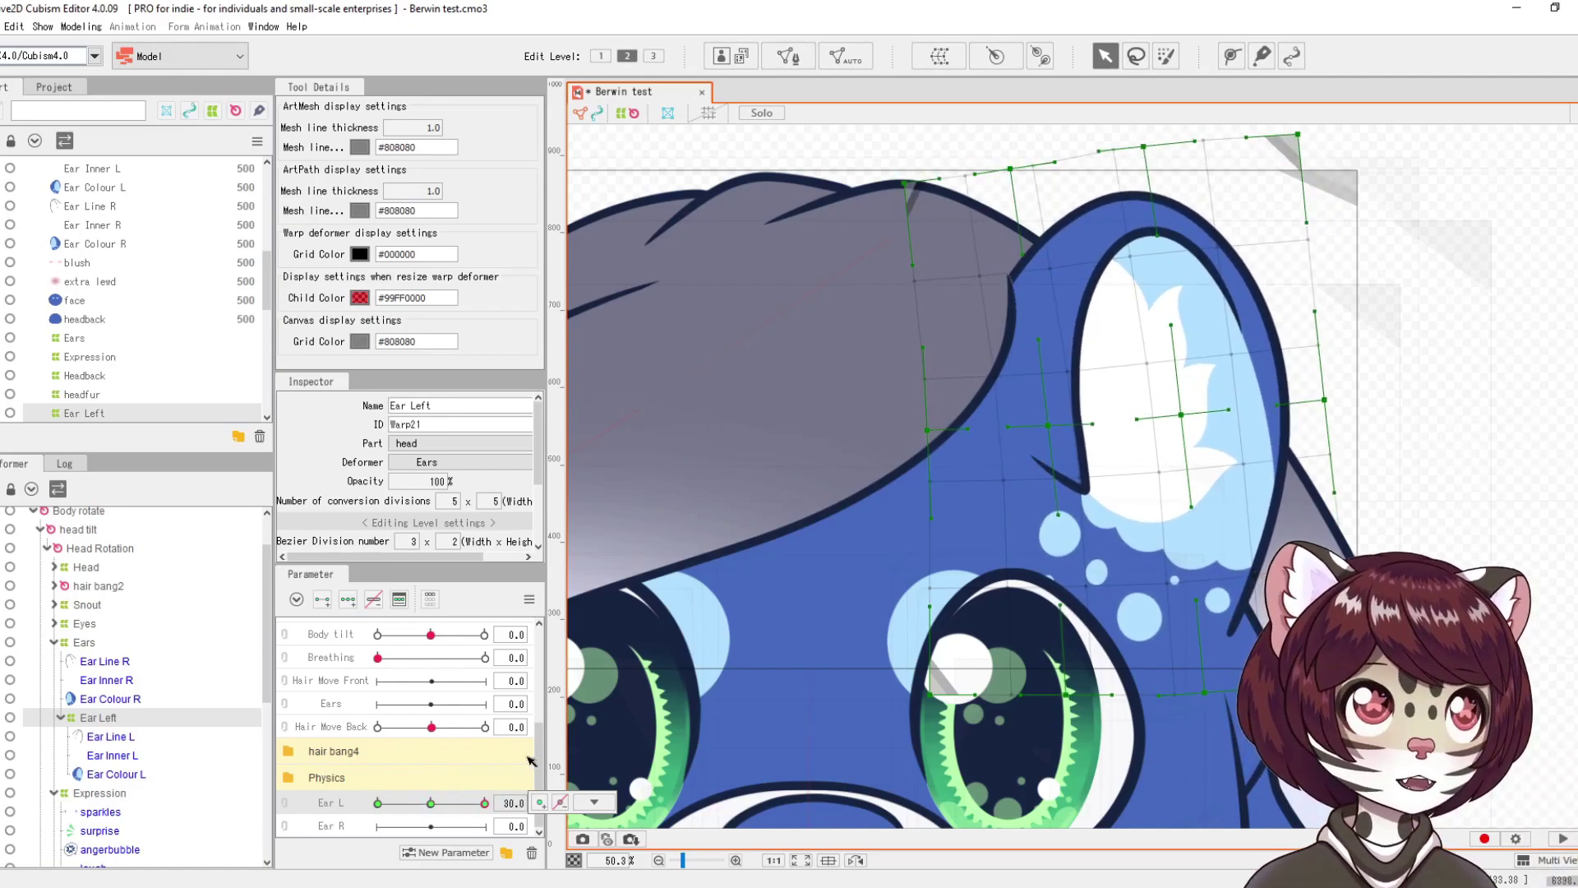
{"action": "left_click_drag", "start_coordinate": [513, 763], "coordinate": [376, 797]}
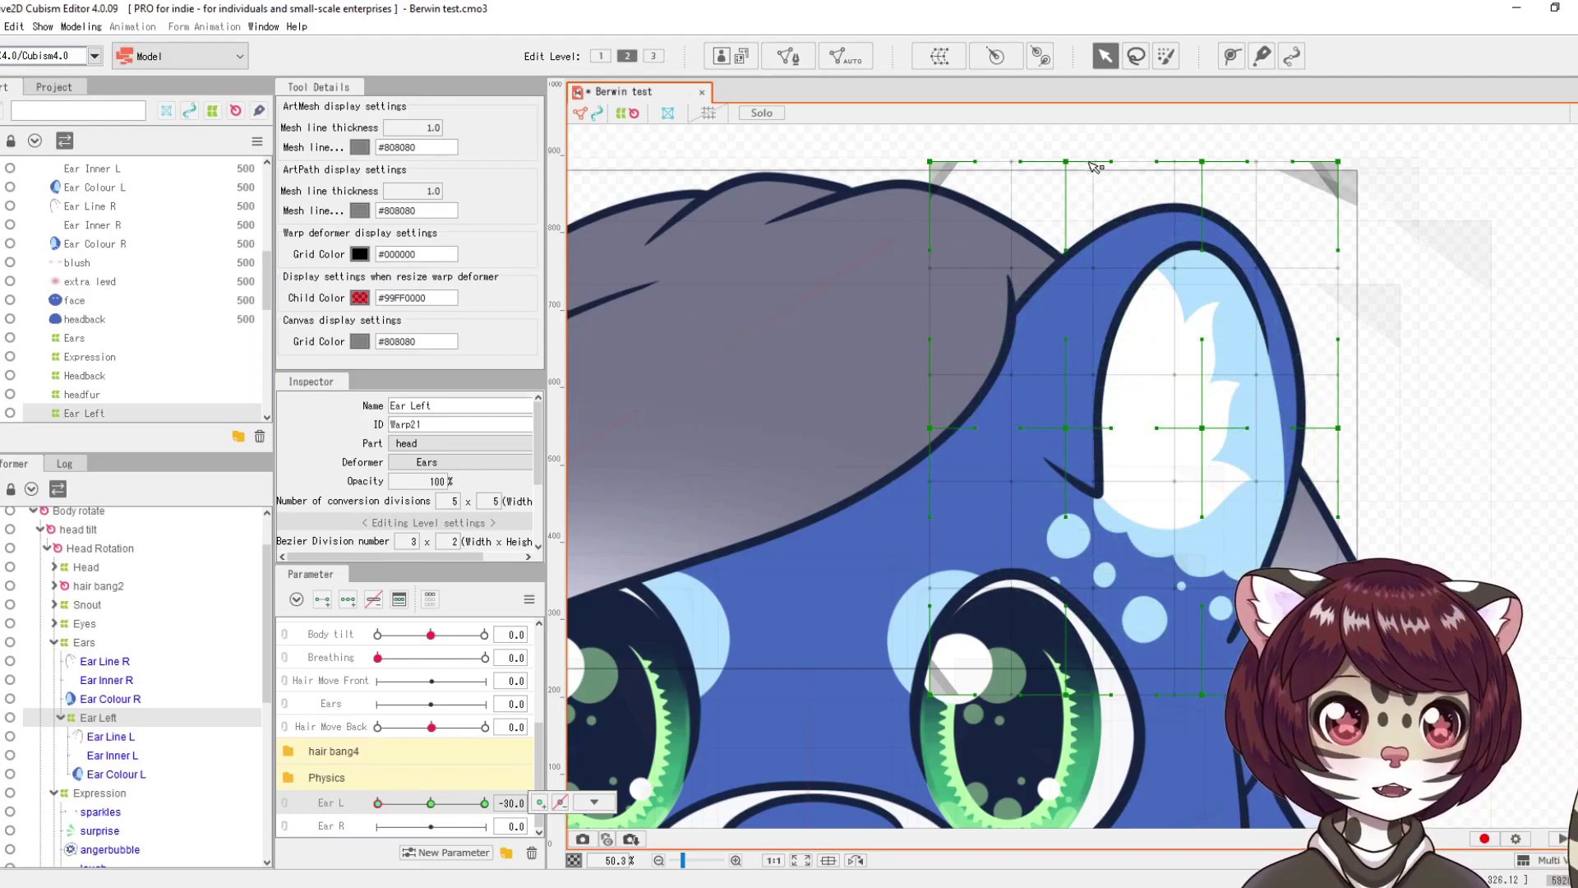
Step: At Ear L -30, pull the deformer's top edge down-right to tip the ear outward
{"action": "left_click_drag", "start_coordinate": [1215, 172], "coordinate": [1379, 220]}
{"action": "left_click_drag", "start_coordinate": [1338, 428], "coordinate": [1357, 463]}
{"action": "left_click_drag", "start_coordinate": [1228, 194], "coordinate": [1252, 224]}
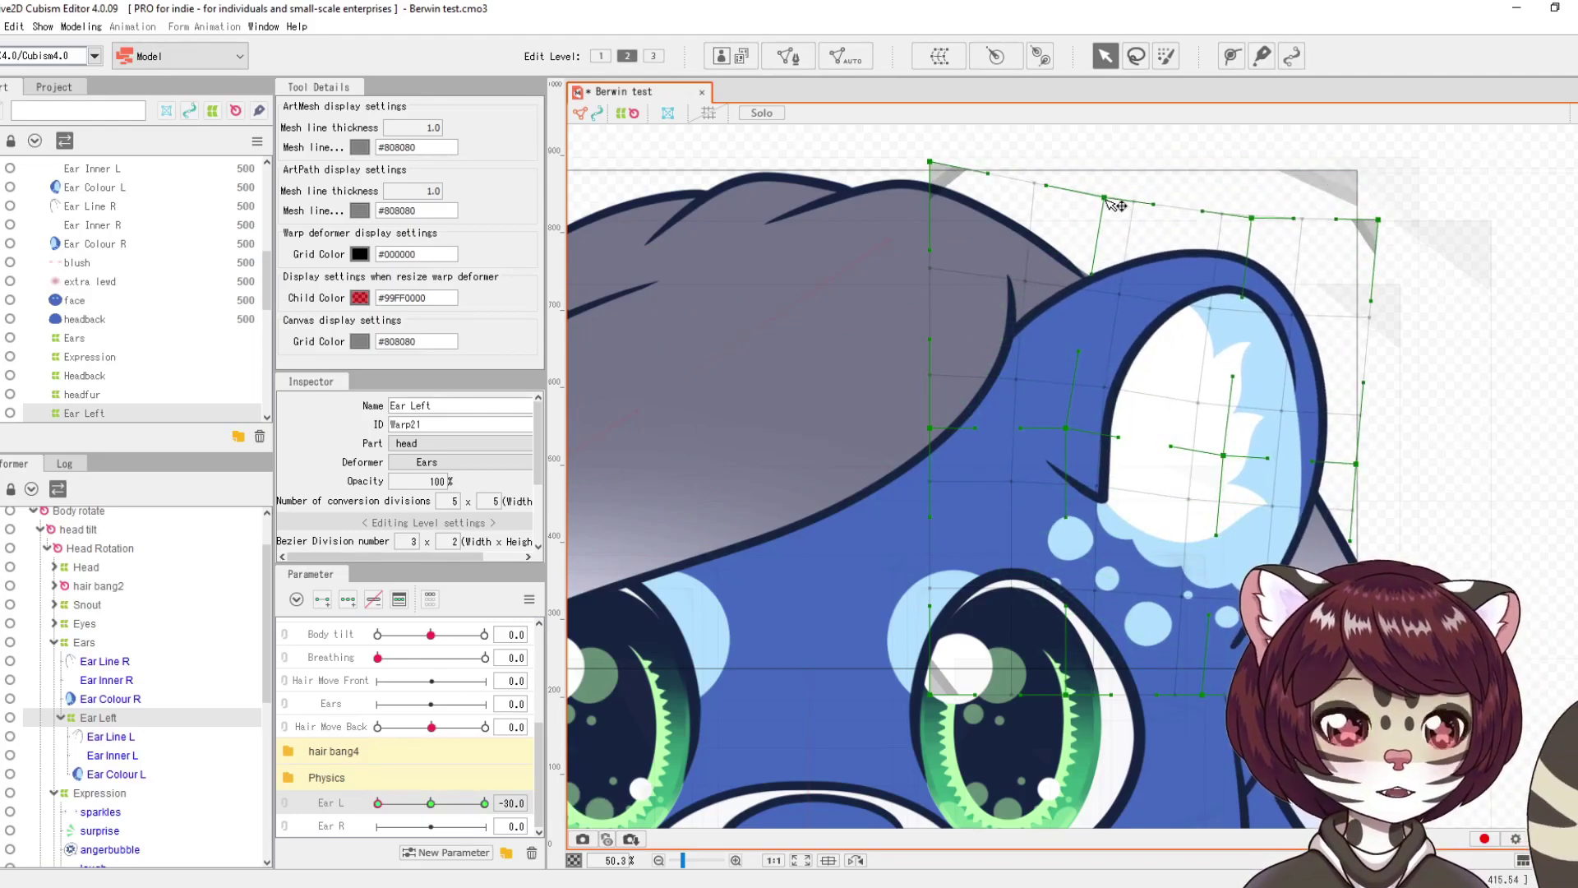
{"action": "left_click_drag", "start_coordinate": [1116, 204], "coordinate": [1110, 197]}
{"action": "left_click_drag", "start_coordinate": [1378, 219], "coordinate": [1401, 249]}
{"action": "left_click_drag", "start_coordinate": [1073, 440], "coordinate": [1103, 438]}
{"action": "left_click_drag", "start_coordinate": [1357, 463], "coordinate": [1343, 465]}
{"action": "left_click_drag", "start_coordinate": [929, 427], "coordinate": [900, 424]}
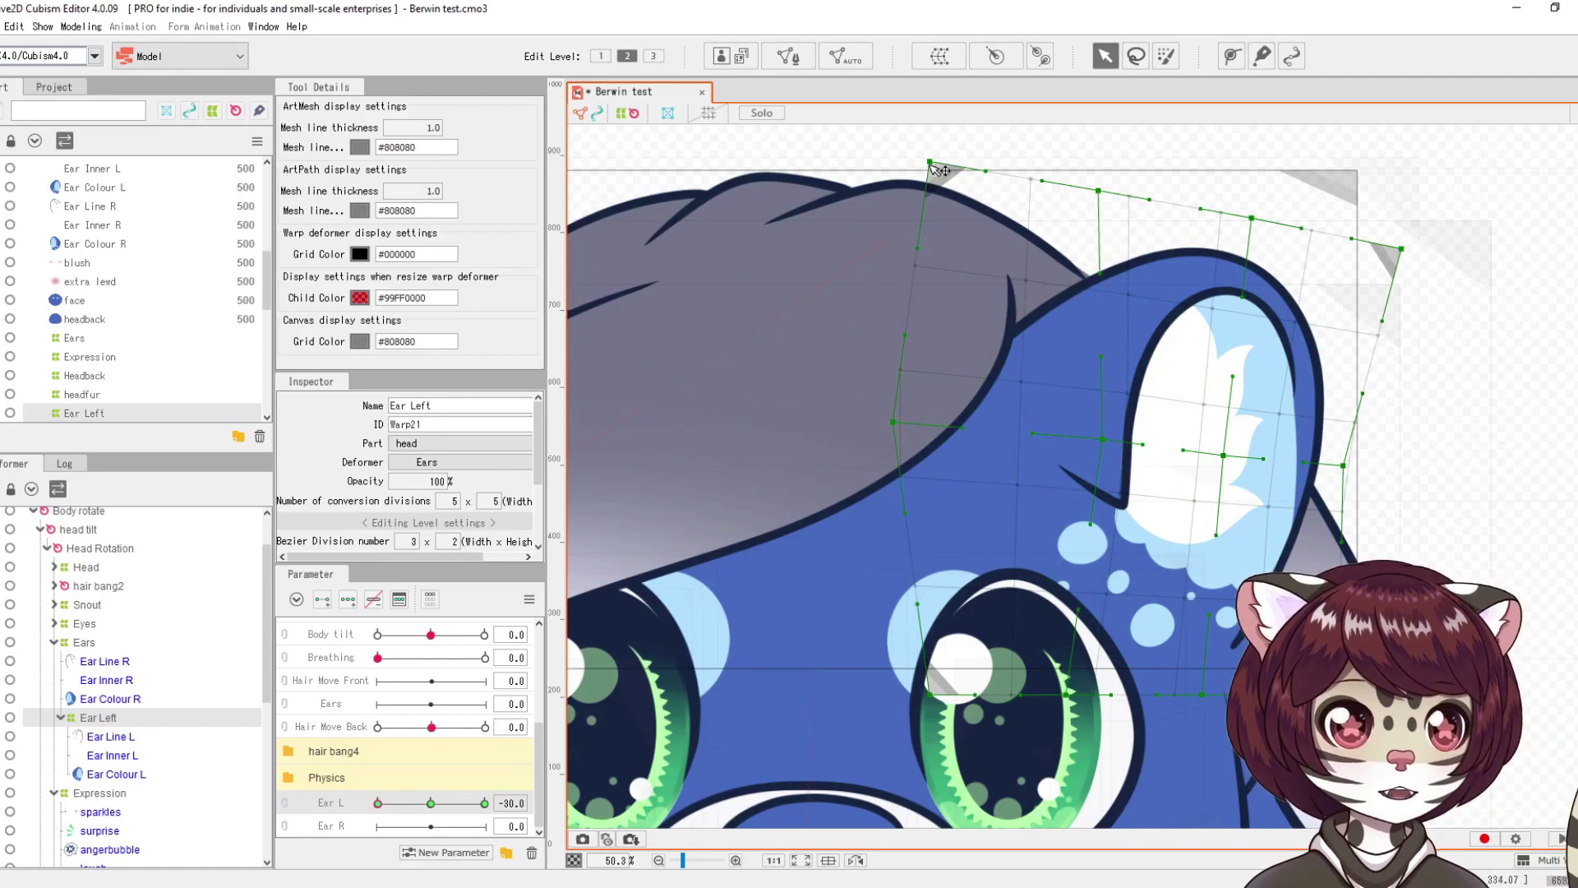
Step: Fine-tune the top corners and push the right edge outward to finish the droop
{"action": "left_click_drag", "start_coordinate": [931, 163], "coordinate": [926, 152]}
{"action": "left_click_drag", "start_coordinate": [1252, 219], "coordinate": [1288, 225]}
{"action": "left_click_drag", "start_coordinate": [1402, 250], "coordinate": [1419, 270]}
{"action": "left_click_drag", "start_coordinate": [1289, 226], "coordinate": [1303, 239]}
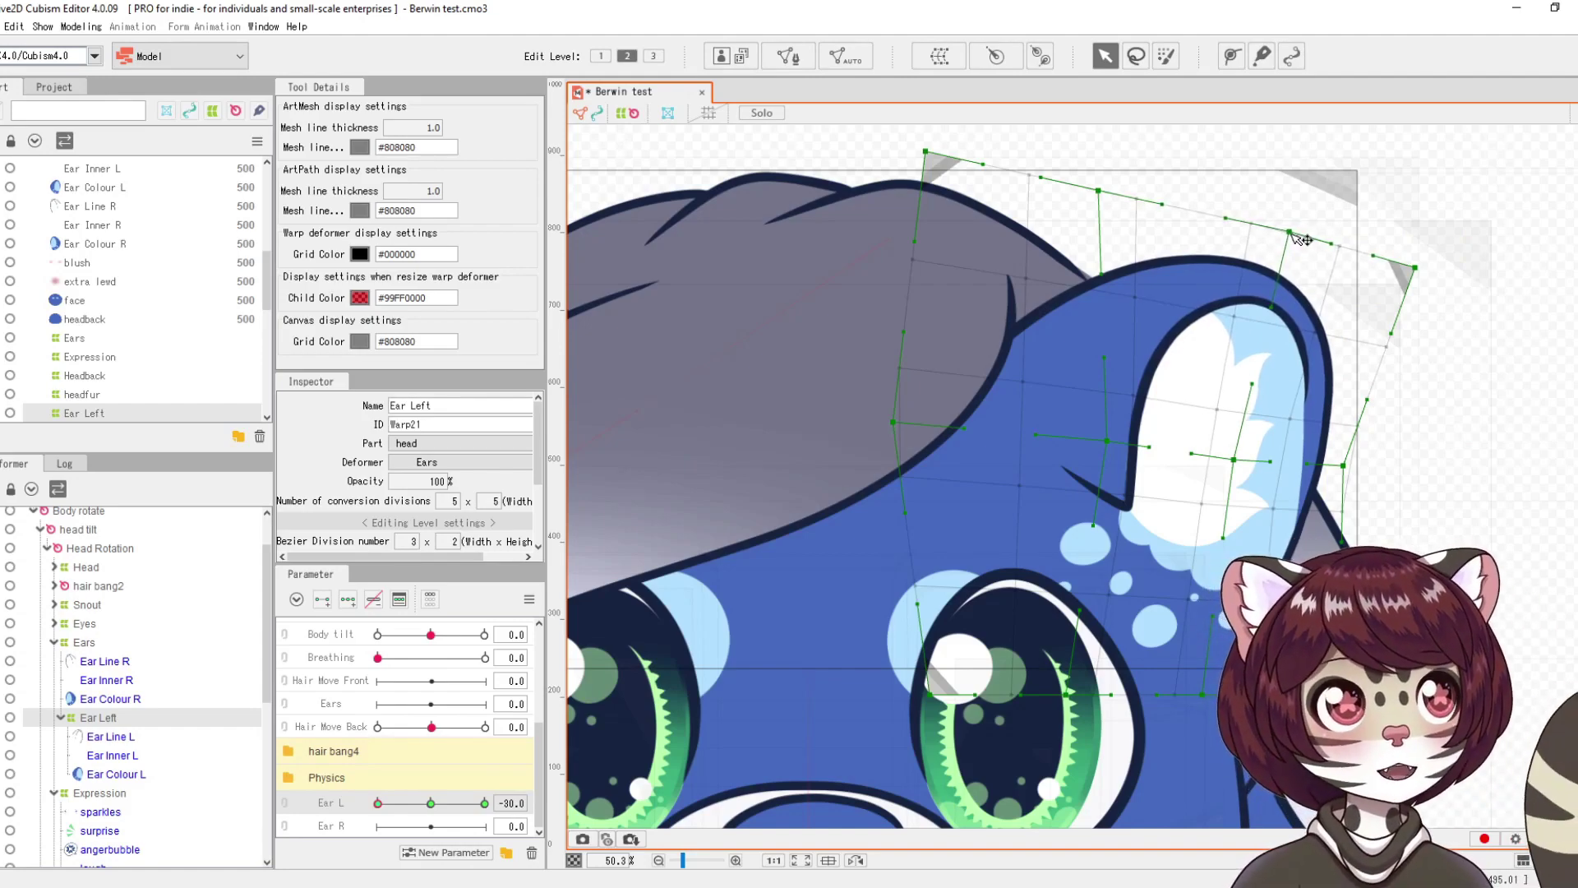
{"action": "left_click_drag", "start_coordinate": [1303, 239], "coordinate": [1307, 242]}
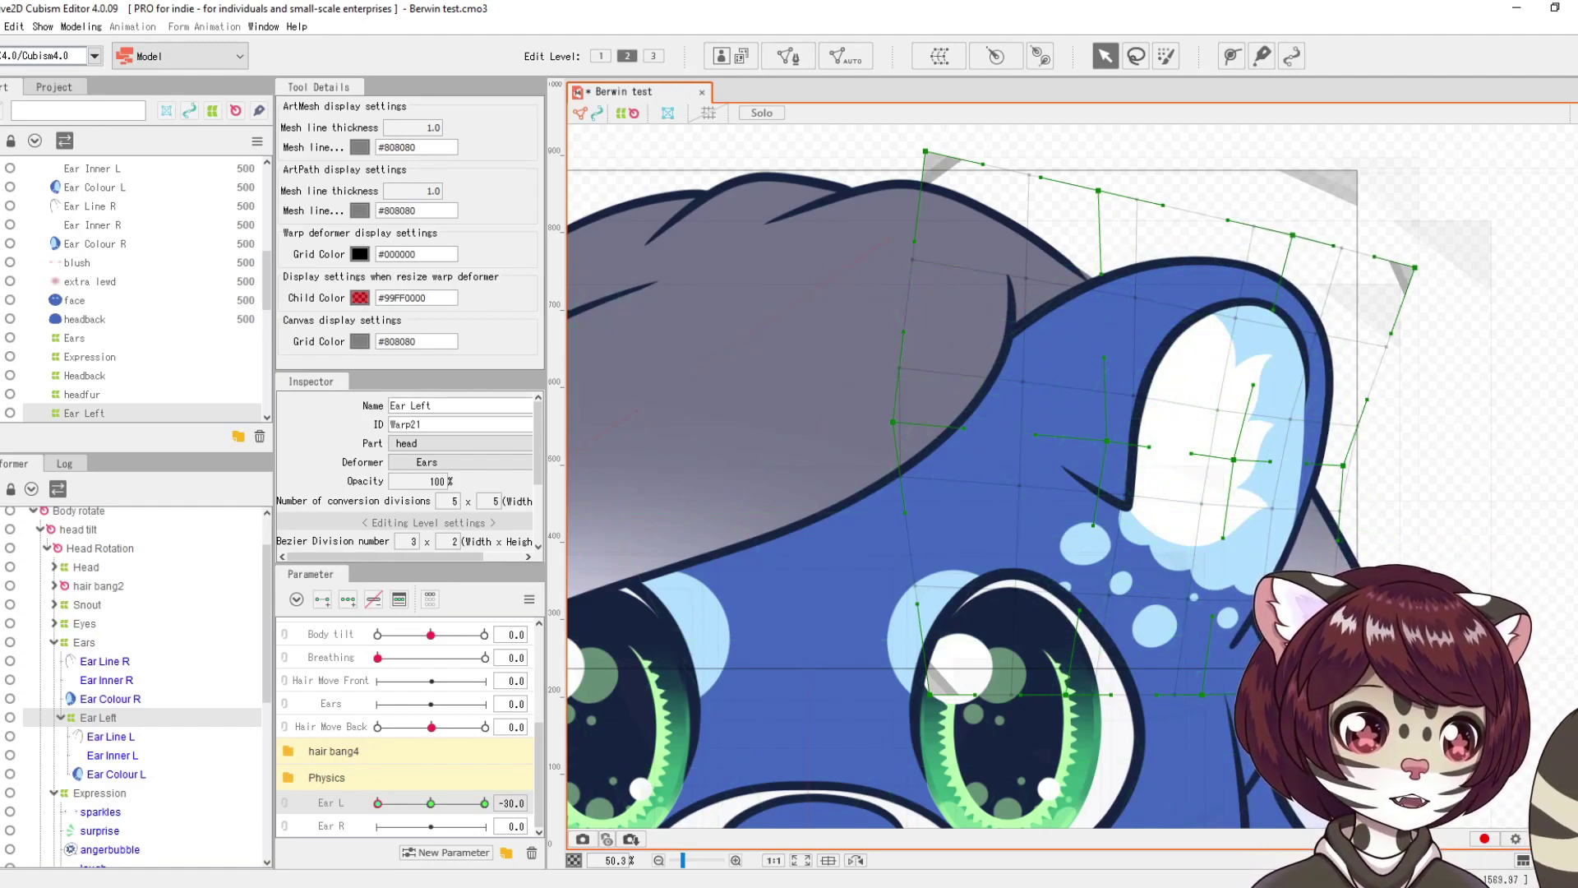
{"action": "left_click_drag", "start_coordinate": [1345, 465], "coordinate": [1353, 470]}
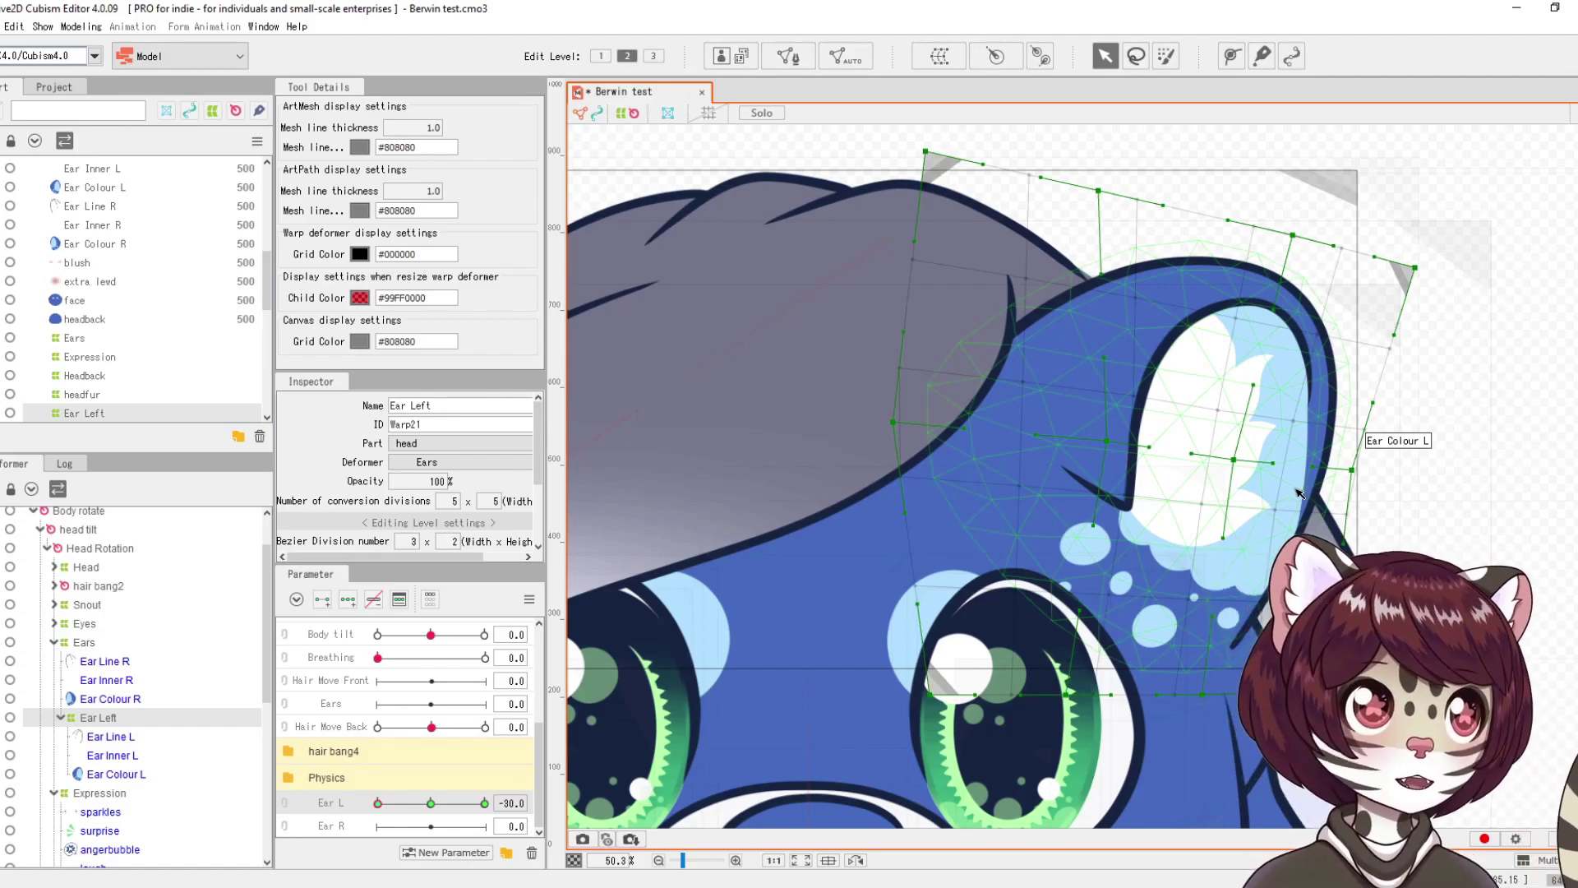
{"action": "left_click", "coordinate": [1503, 502]}
{"action": "left_click", "coordinate": [1255, 165]}
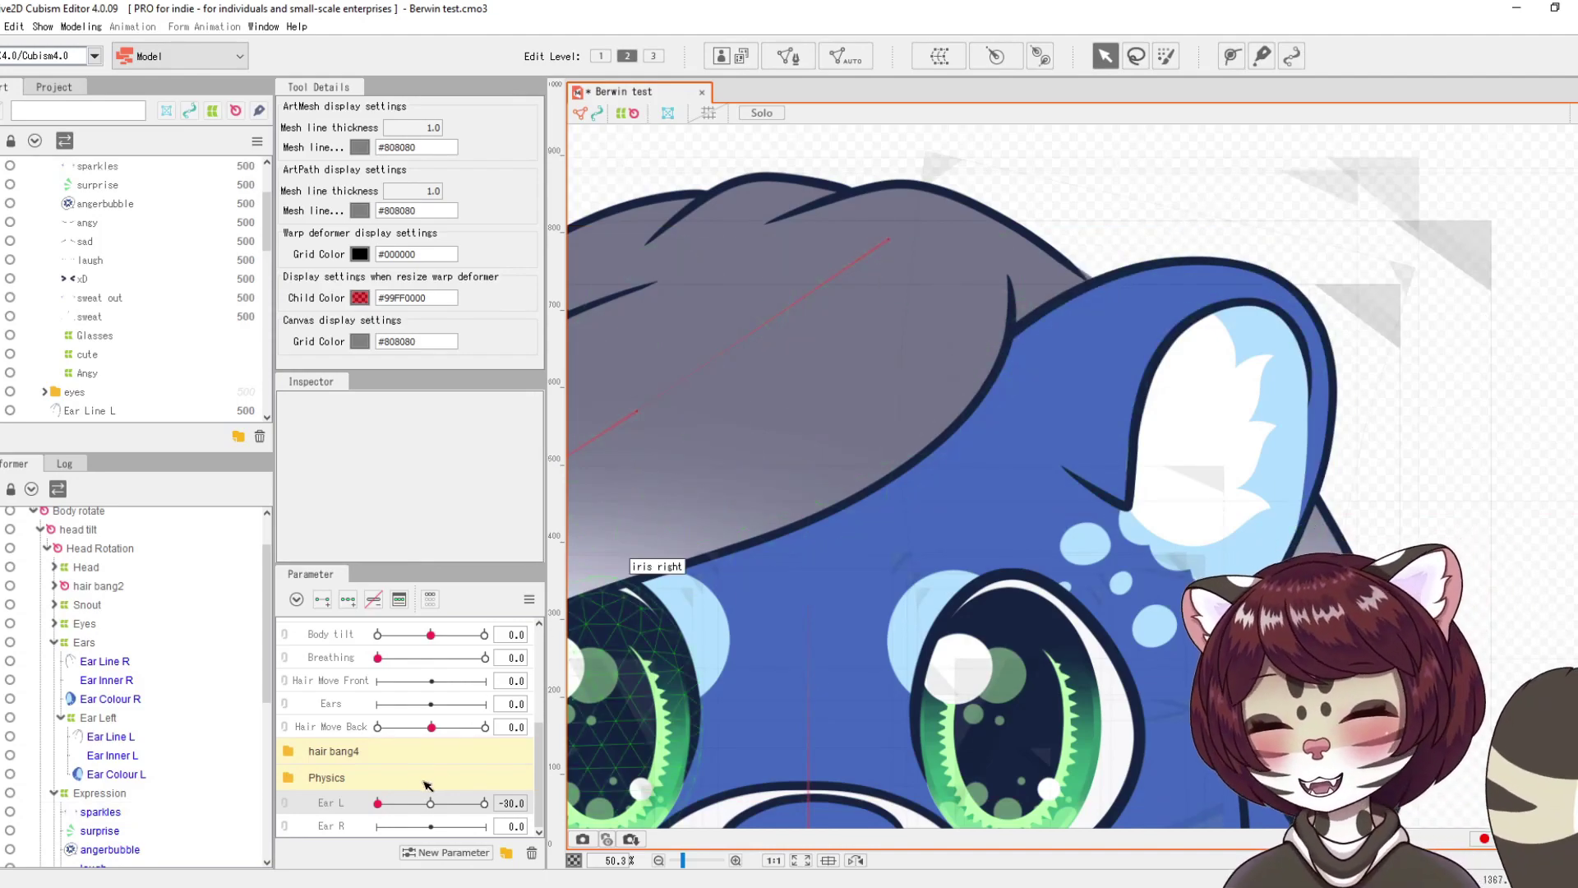
{"action": "mouse_move", "coordinate": [379, 805]}
{"action": "left_mouse_down"}
{"action": "mouse_move", "coordinate": [476, 810]}
{"action": "mouse_move", "coordinate": [349, 809]}
{"action": "mouse_move", "coordinate": [485, 785]}
{"action": "mouse_move", "coordinate": [399, 787]}
{"action": "left_mouse_up"}
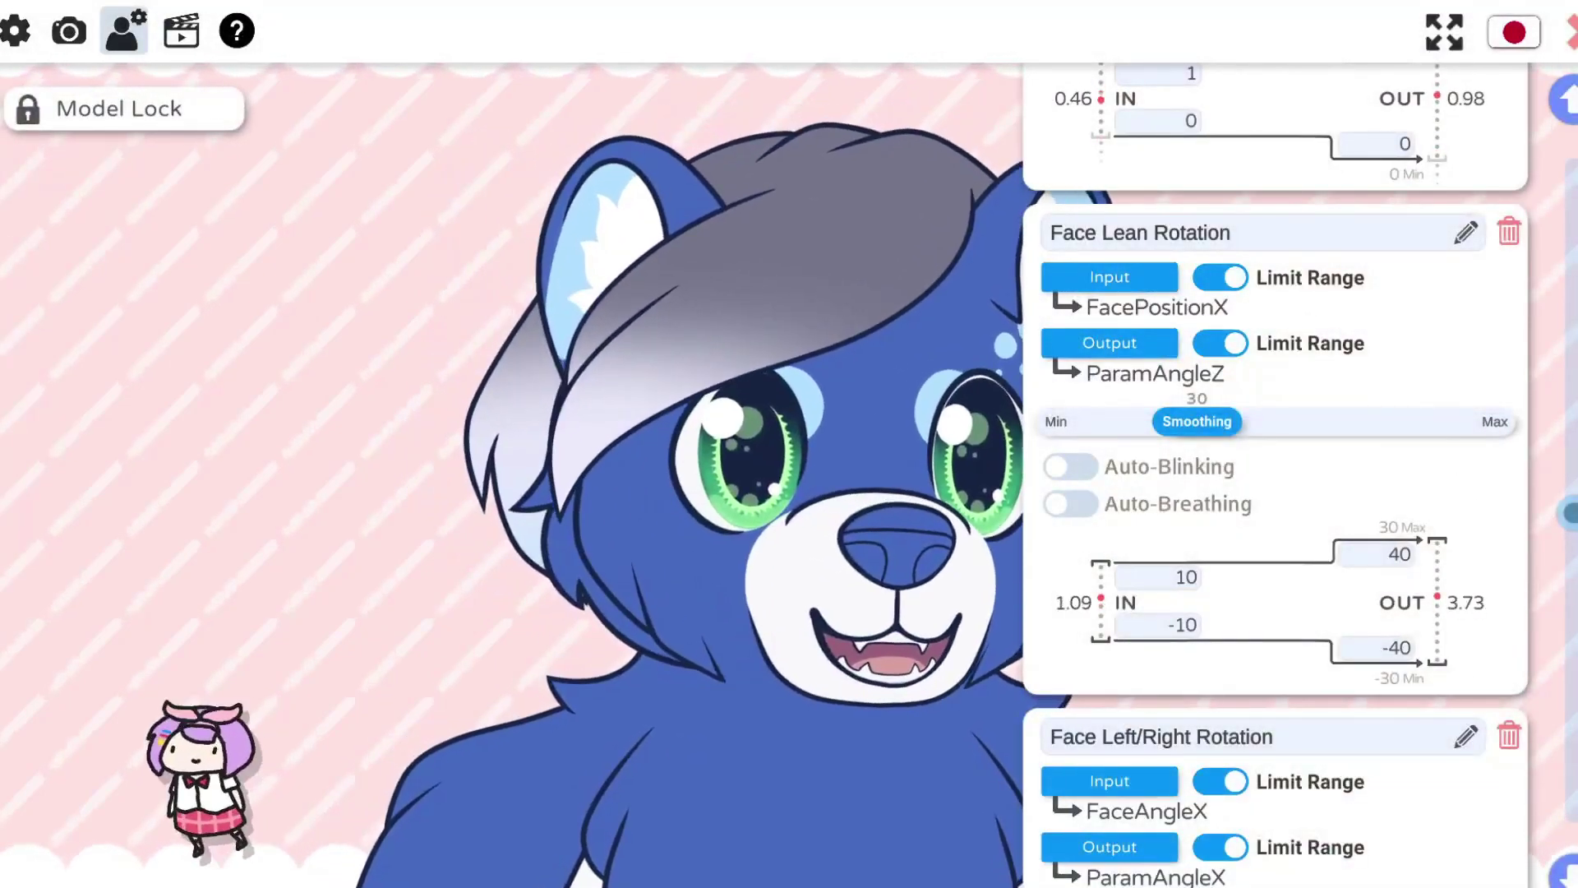
Step: Add a new parameter card named Ear L
{"action": "scroll", "coordinate": [1239, 828], "scroll_direction": "down", "scroll_amount": 10}
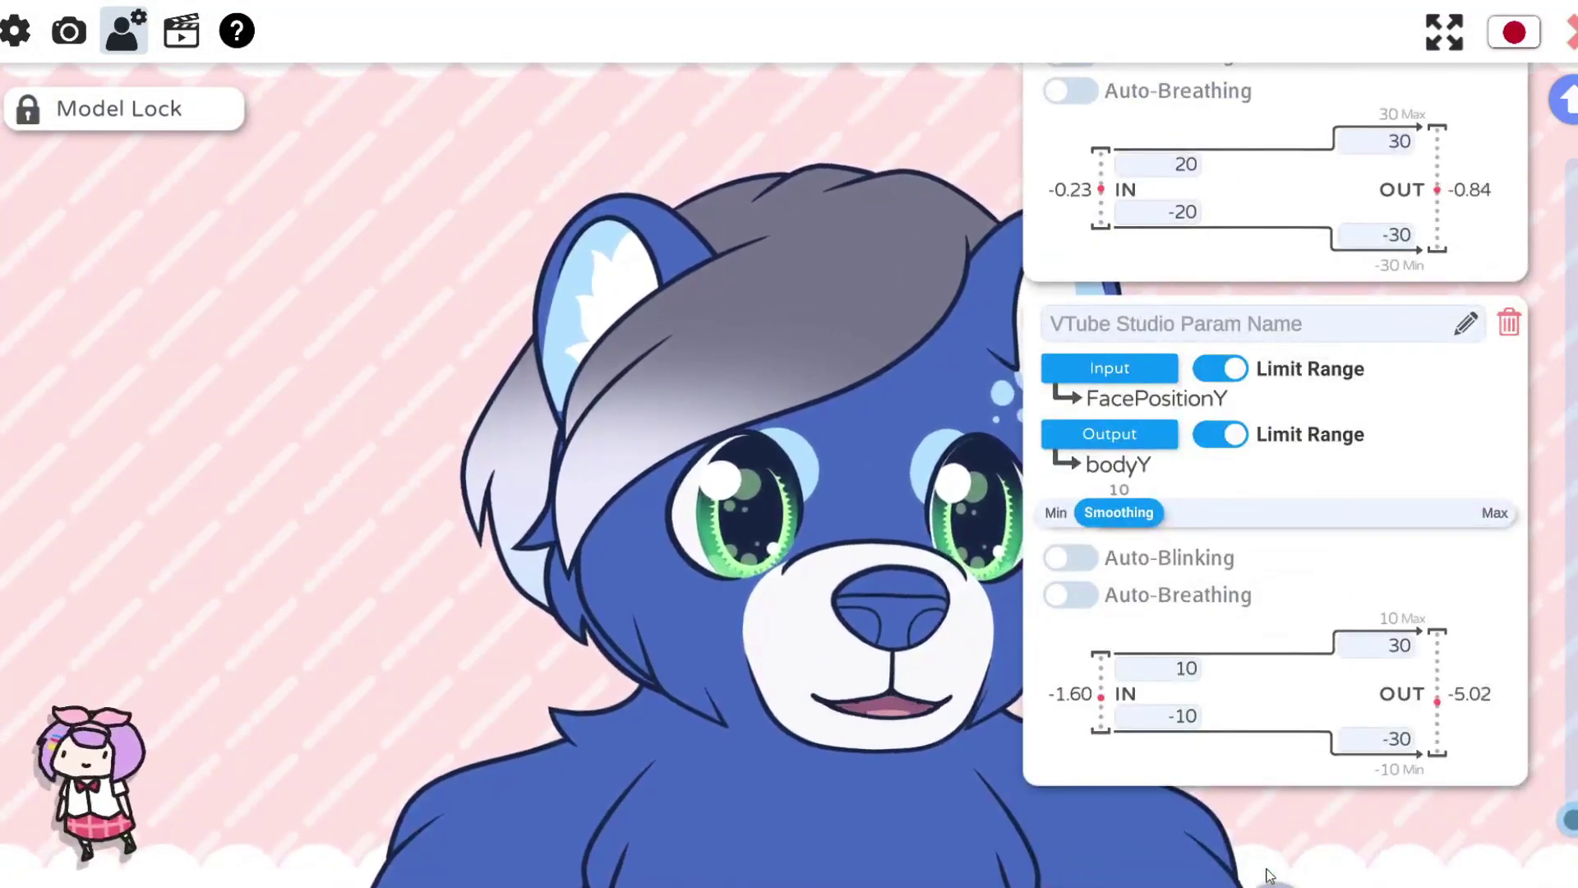
{"action": "left_click", "coordinate": [1270, 855]}
{"action": "scroll", "coordinate": [1275, 624], "scroll_direction": "down", "scroll_amount": 5}
{"action": "scroll", "coordinate": [1241, 532], "scroll_direction": "up", "scroll_amount": 2}
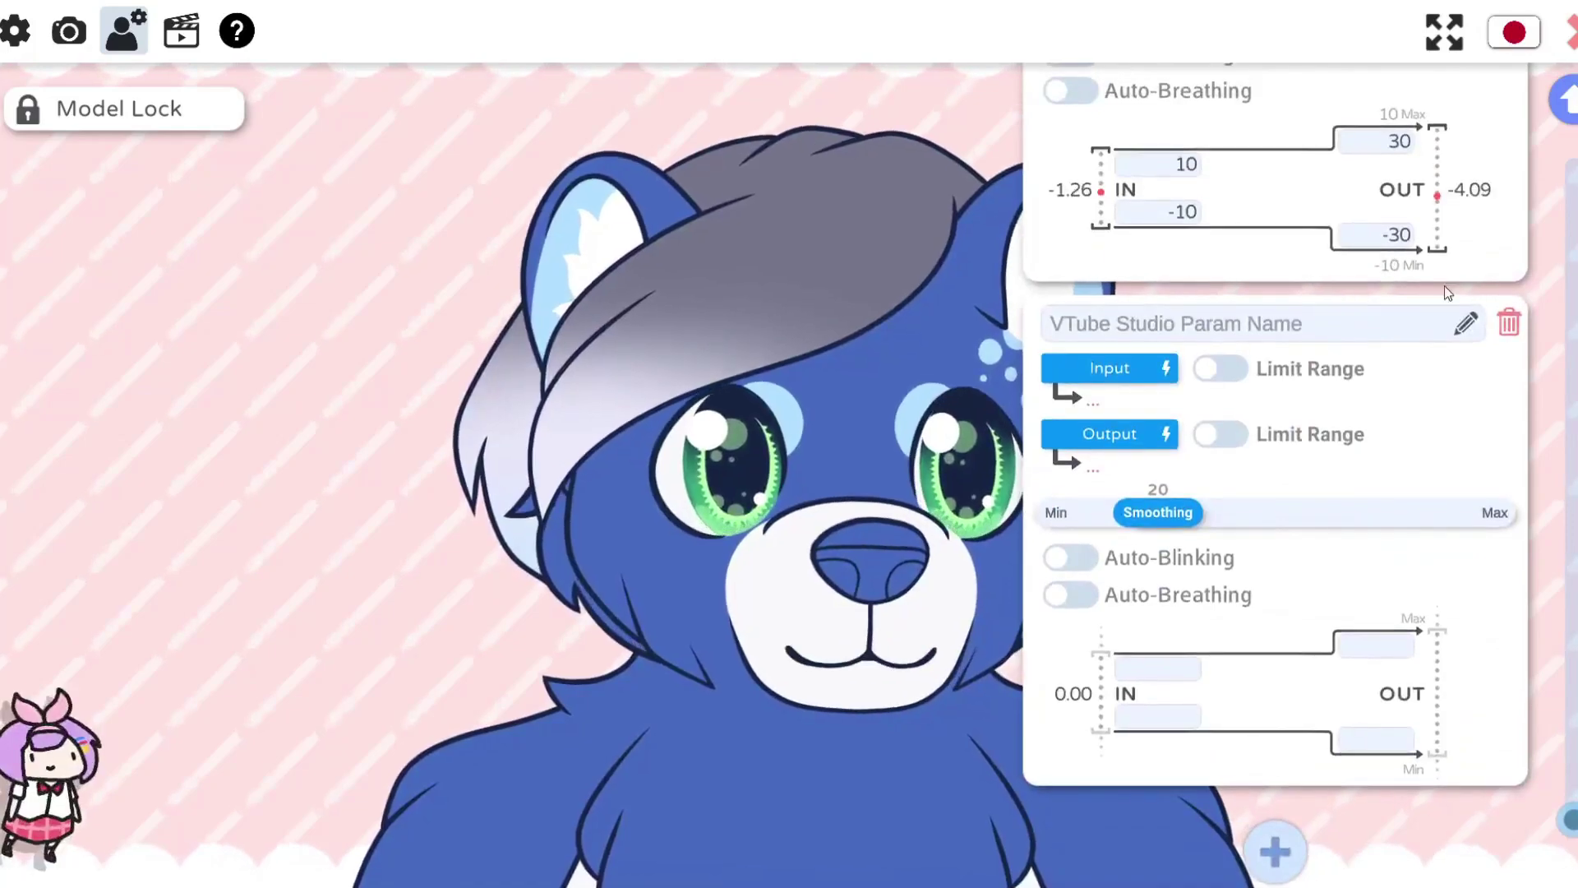
{"action": "left_click", "coordinate": [1297, 336]}
{"action": "type", "text": "Ear L"}
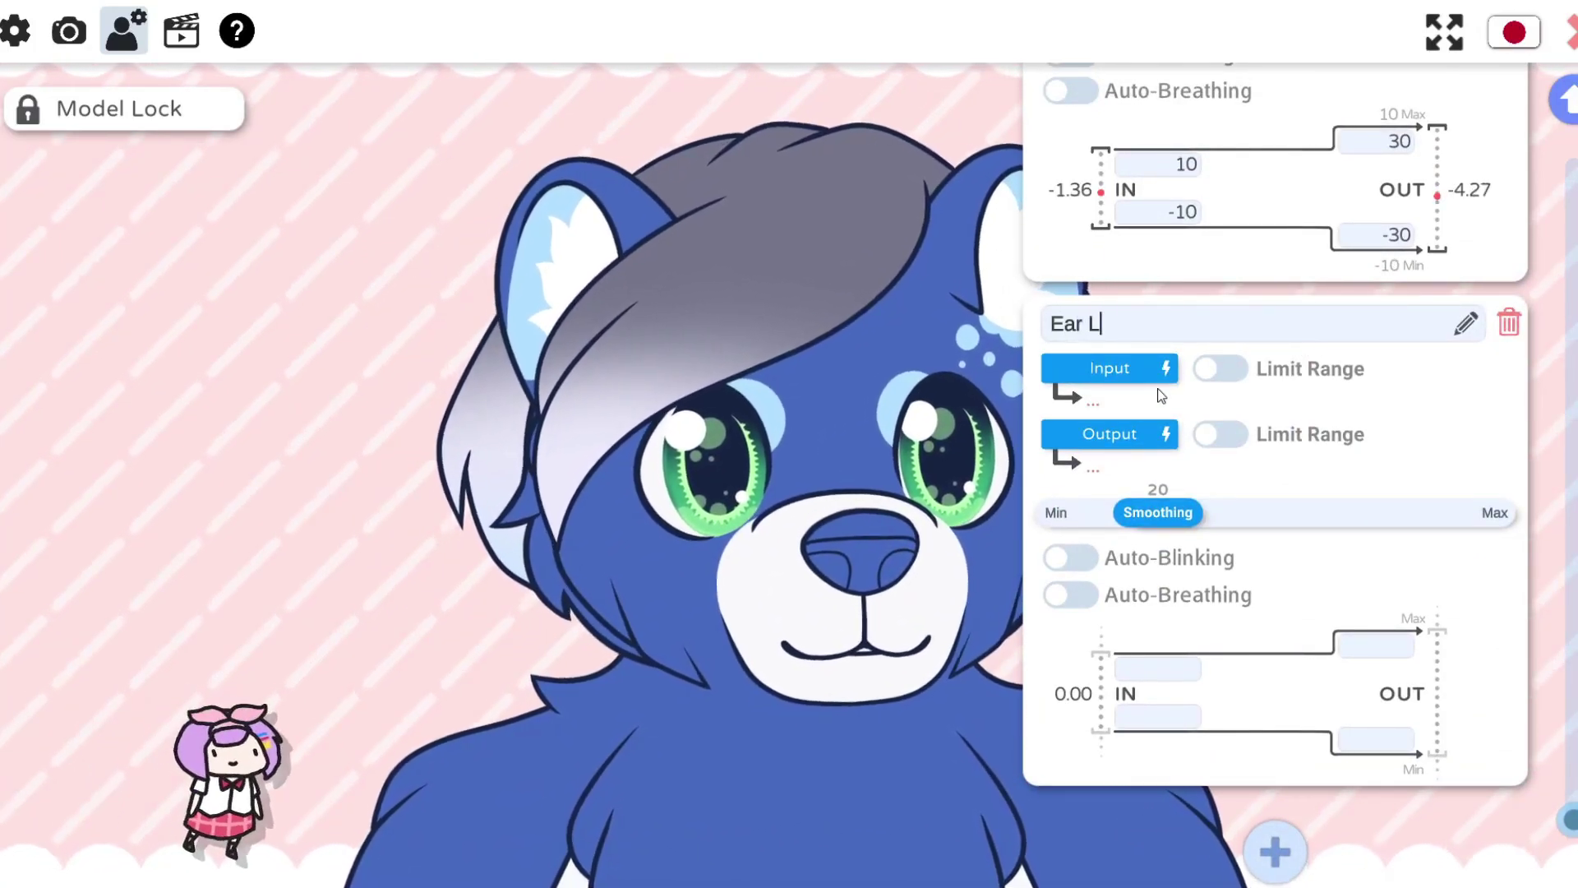
Step: Set the Ear L card's input to BrowLeftY
{"action": "left_click", "coordinate": [1109, 367]}
{"action": "scroll", "coordinate": [760, 476], "scroll_direction": "down", "scroll_amount": 5}
{"action": "scroll", "coordinate": [760, 477], "scroll_direction": "down", "scroll_amount": 8}
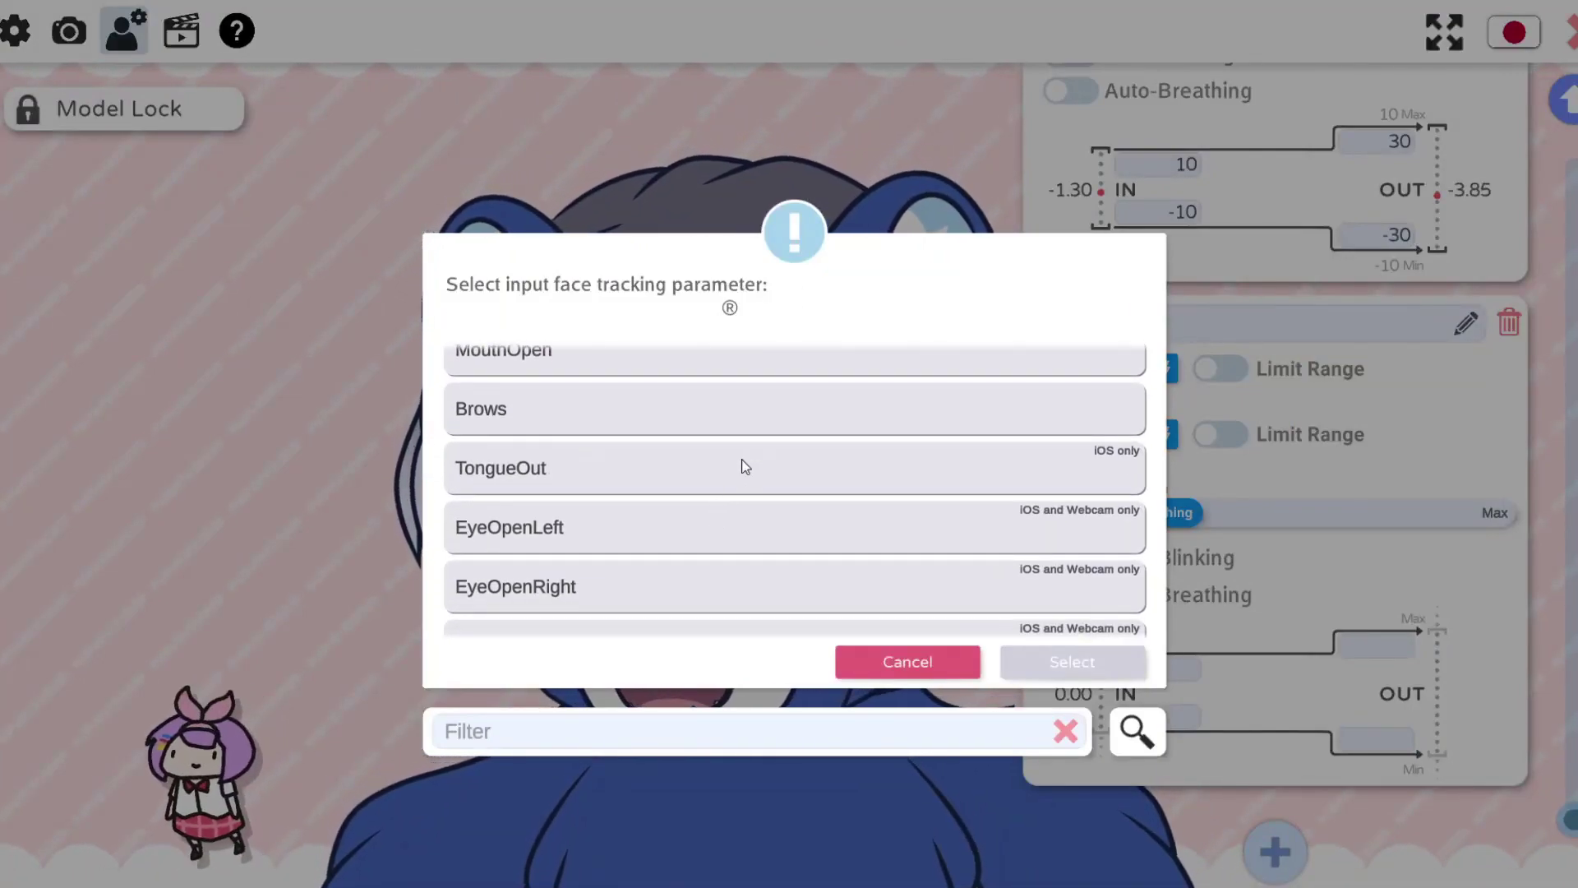
{"action": "scroll", "coordinate": [723, 474], "scroll_direction": "up", "scroll_amount": 2}
{"action": "scroll", "coordinate": [687, 476], "scroll_direction": "up", "scroll_amount": 1}
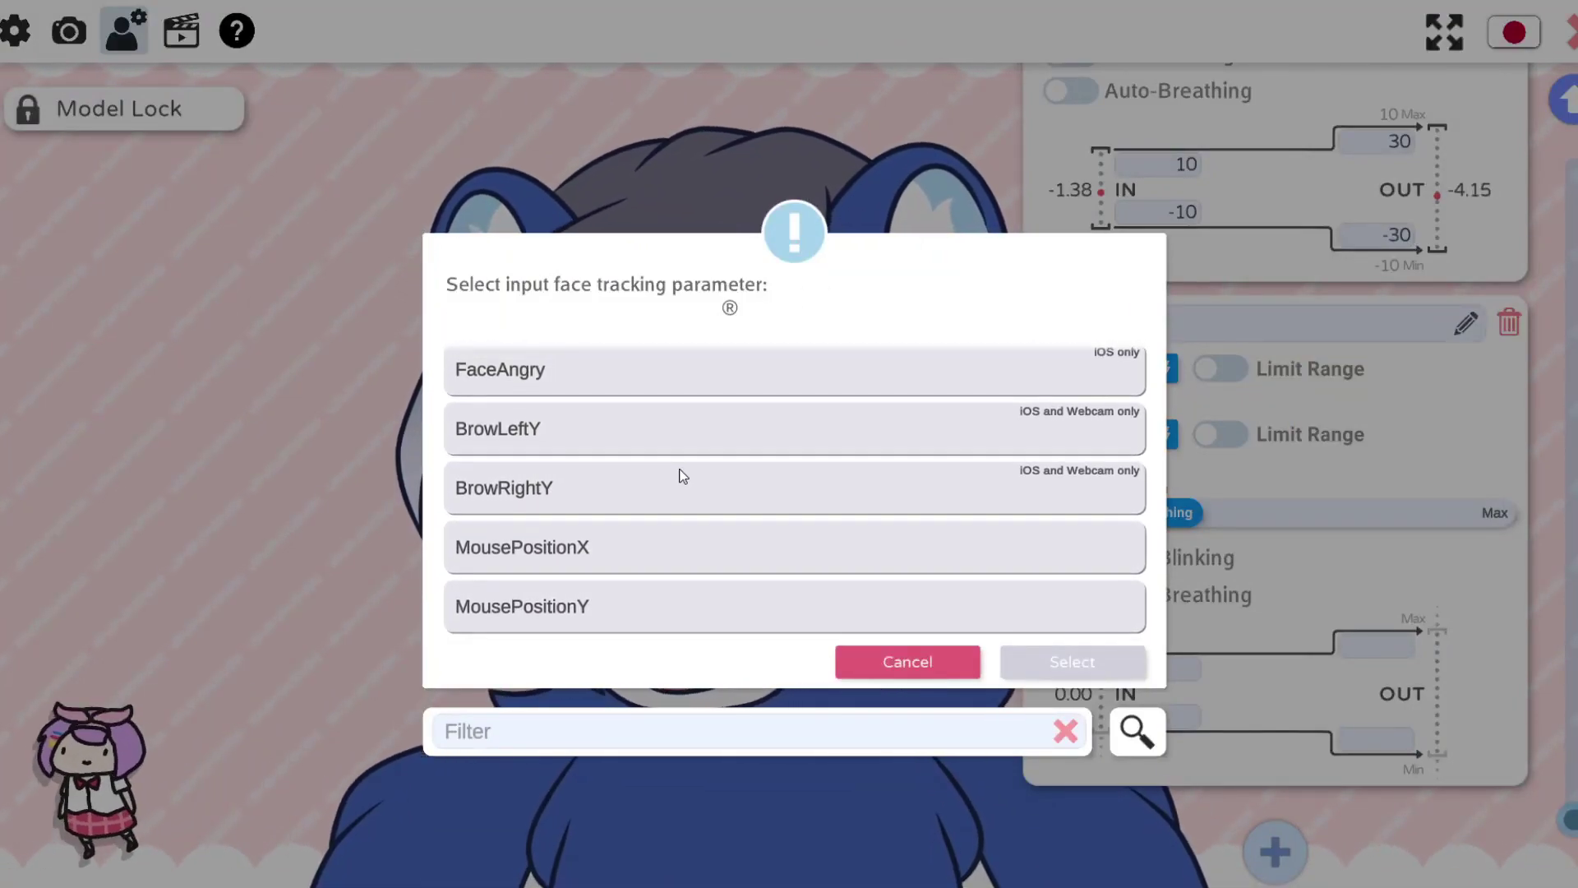
{"action": "left_click", "coordinate": [682, 435]}
{"action": "left_click", "coordinate": [1066, 664]}
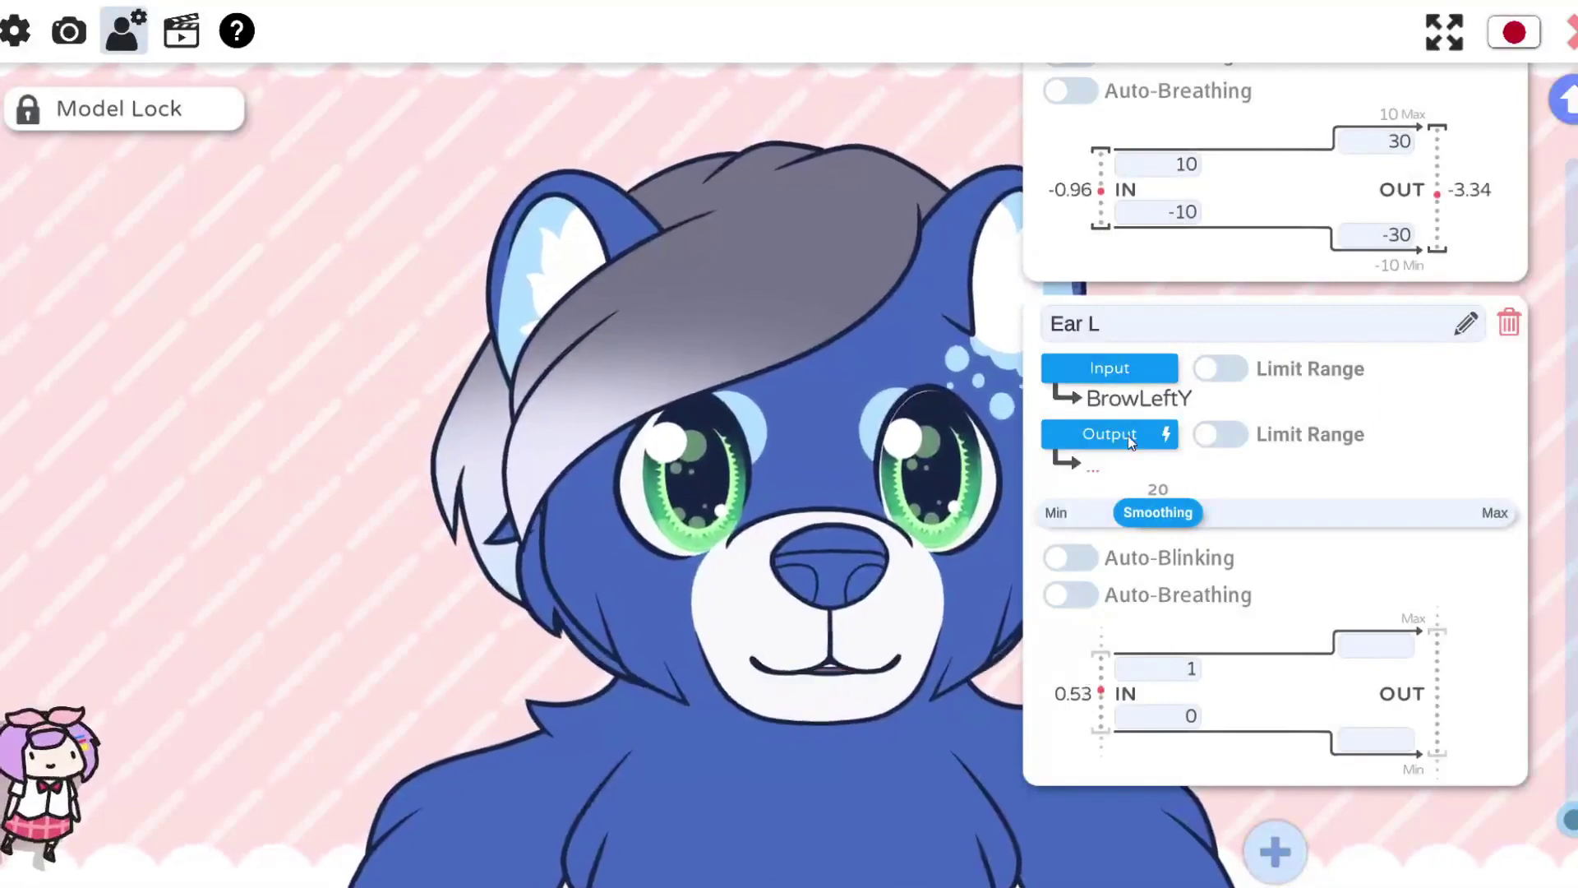
Step: Set the output to the EarL left-ear parameter and smoothing to 60
{"action": "left_click", "coordinate": [1110, 433]}
{"action": "scroll", "coordinate": [965, 480], "scroll_direction": "down", "scroll_amount": 5}
{"action": "scroll", "coordinate": [773, 460], "scroll_direction": "down", "scroll_amount": 15}
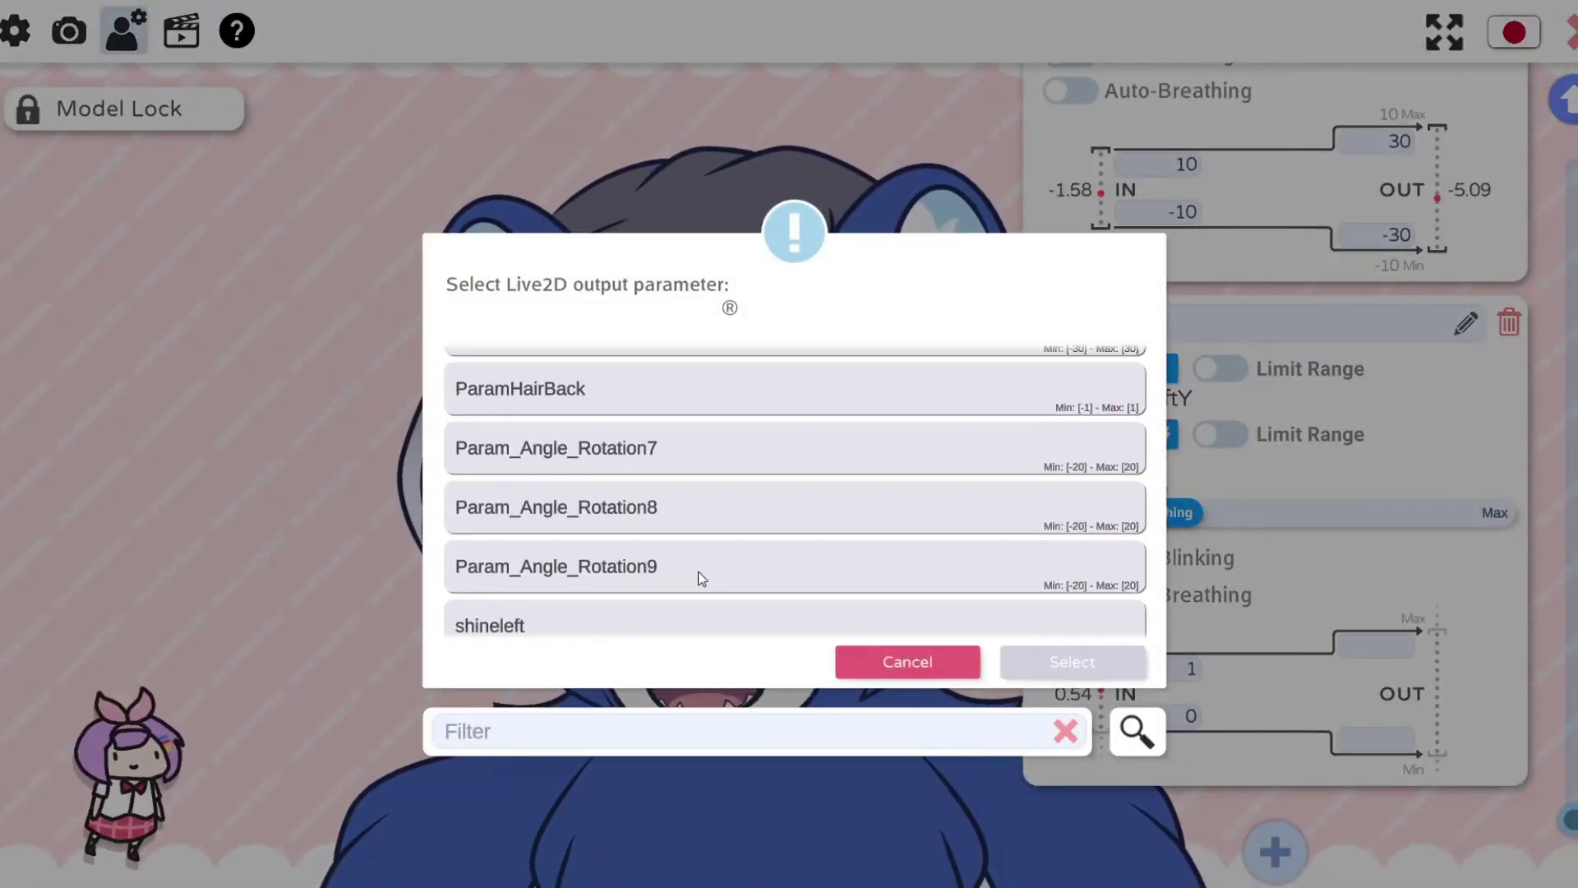
{"action": "left_click", "coordinate": [612, 567]}
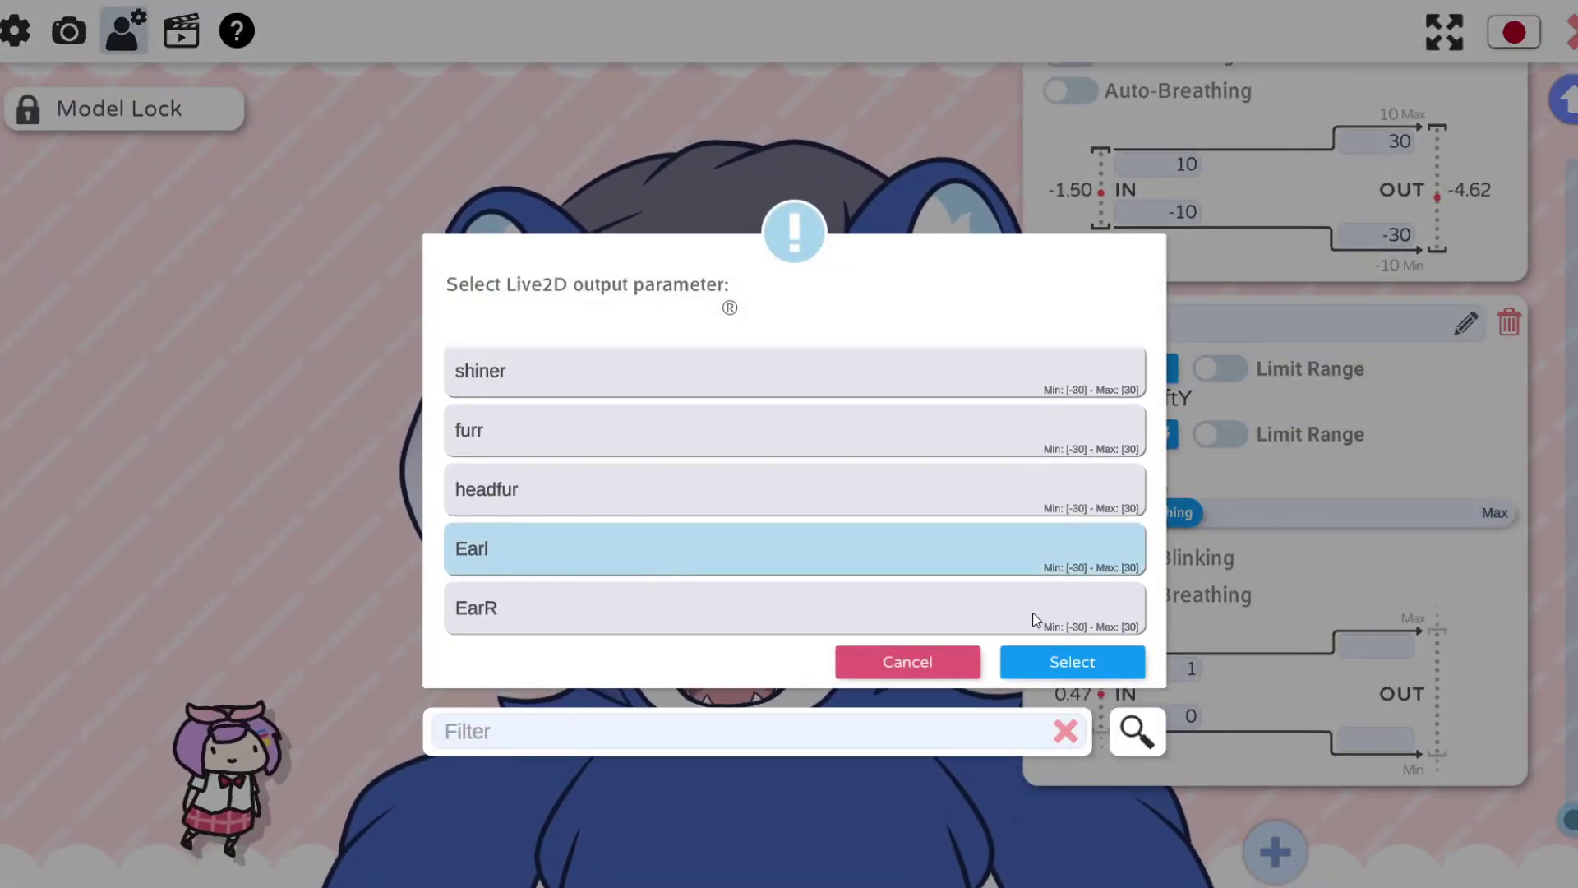
{"action": "left_click", "coordinate": [1103, 663]}
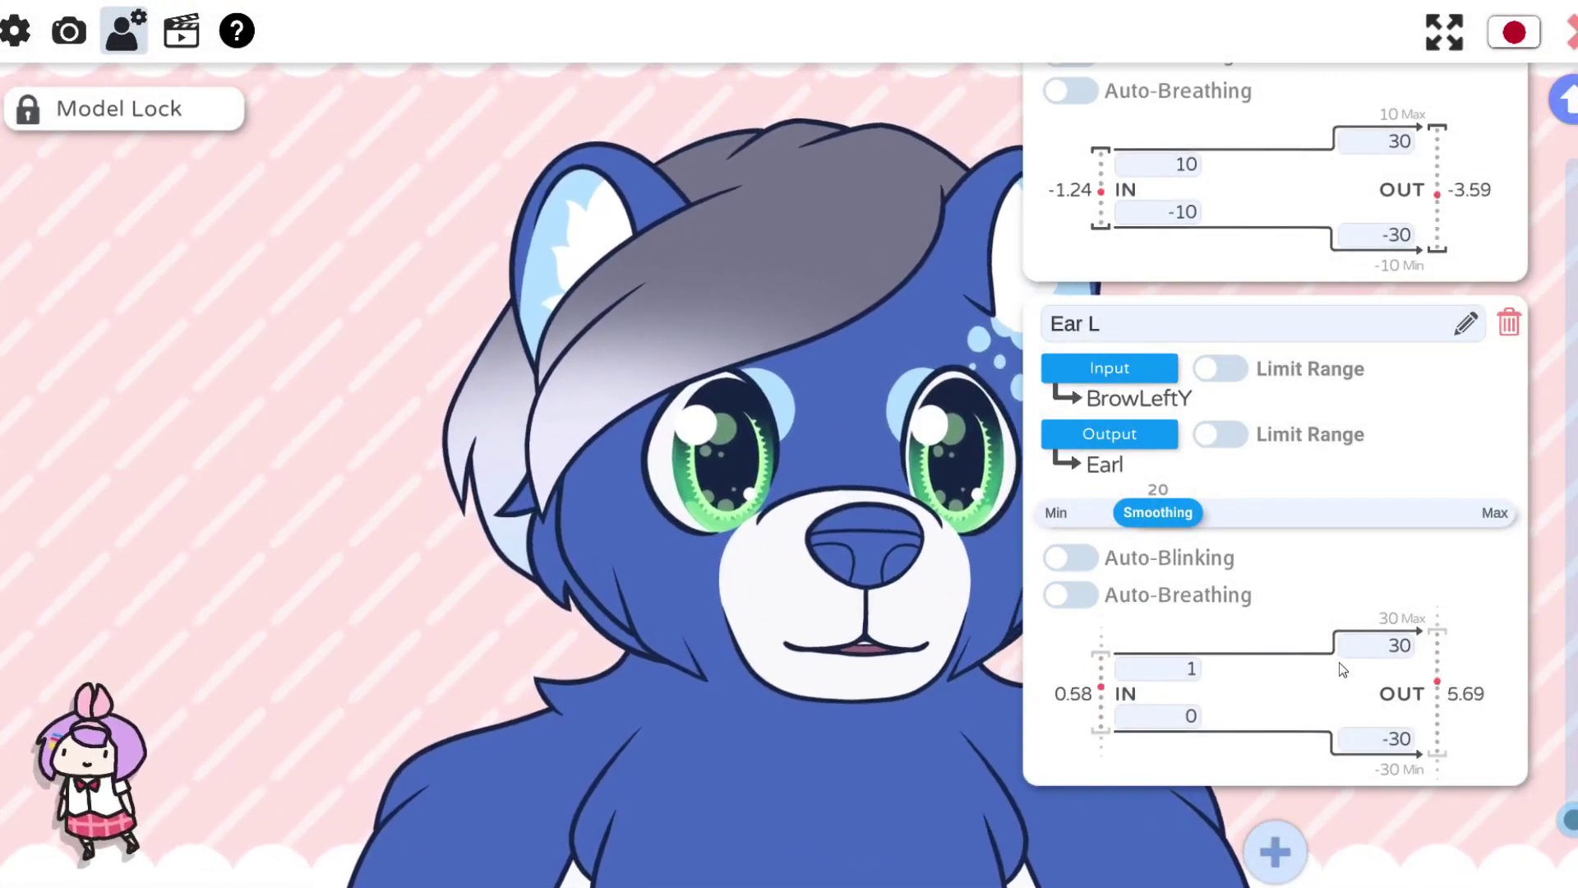
{"action": "left_click_drag", "start_coordinate": [1160, 526], "coordinate": [1337, 526]}
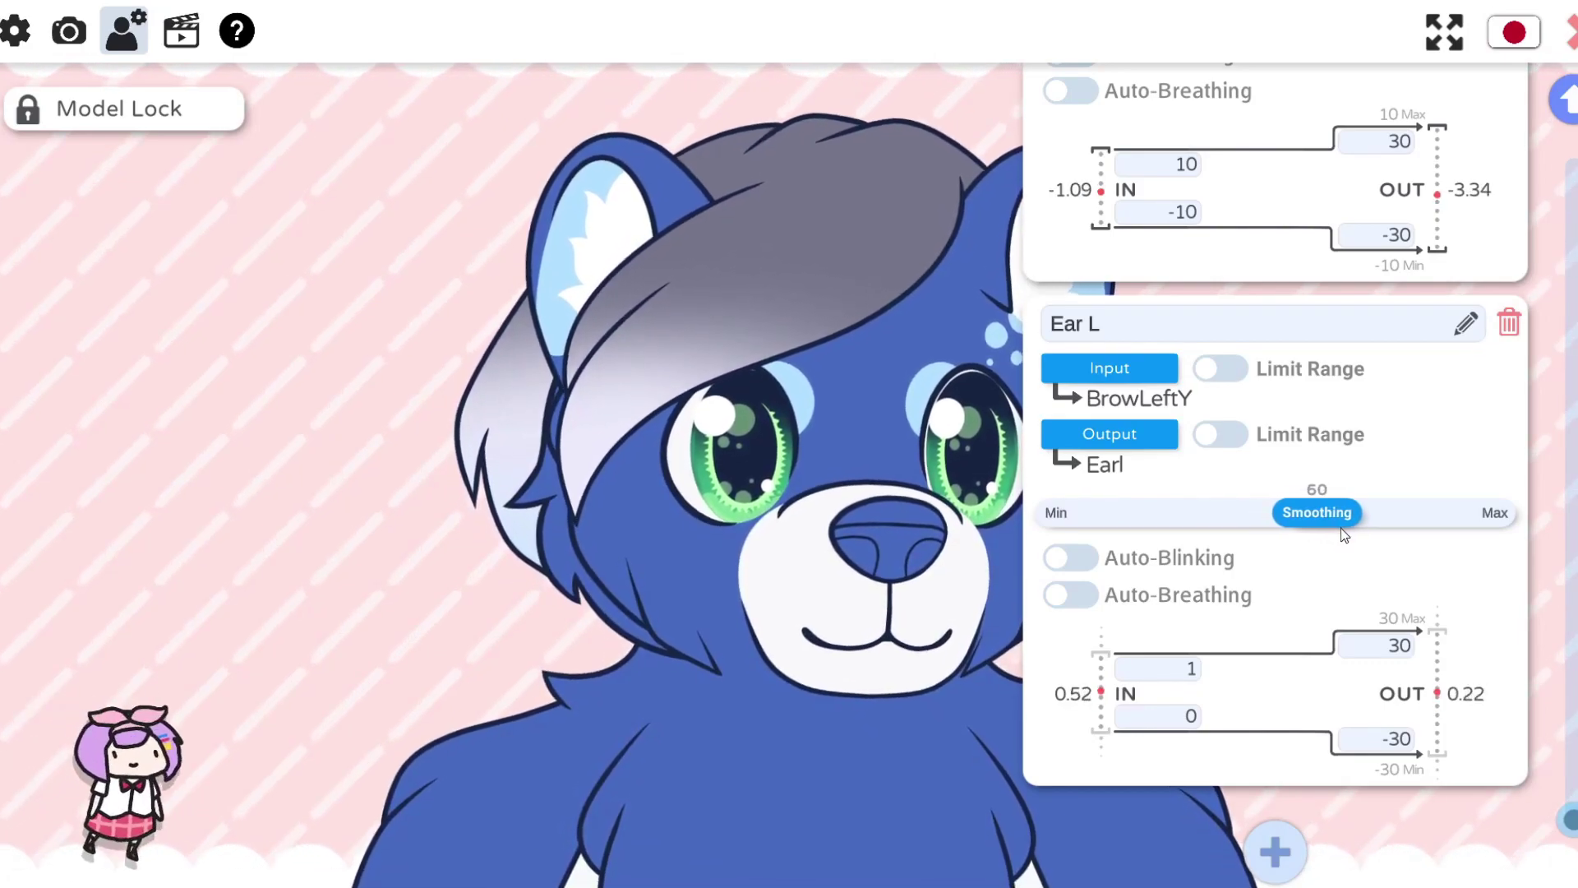